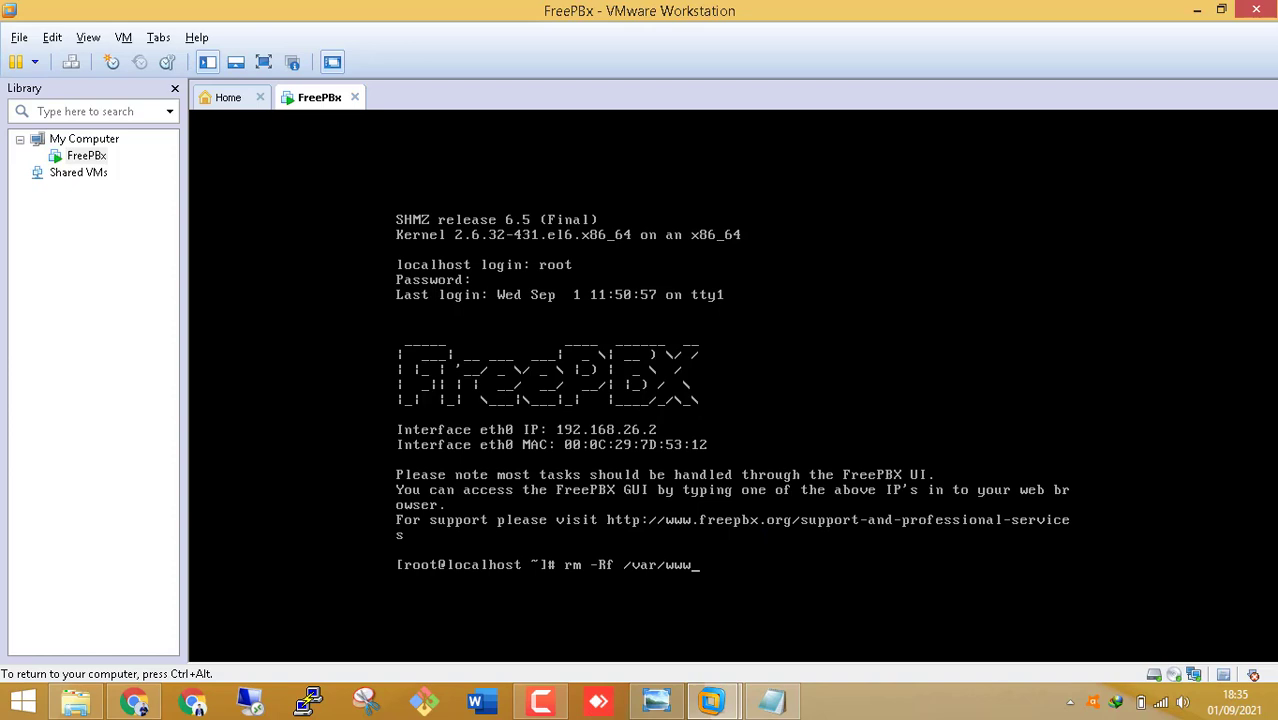
- Continue the rm -Rf path with '/htm', check the full command in Notepad, then return to the console
text(/html/)
key(ctrl+alt)
click(787, 714)
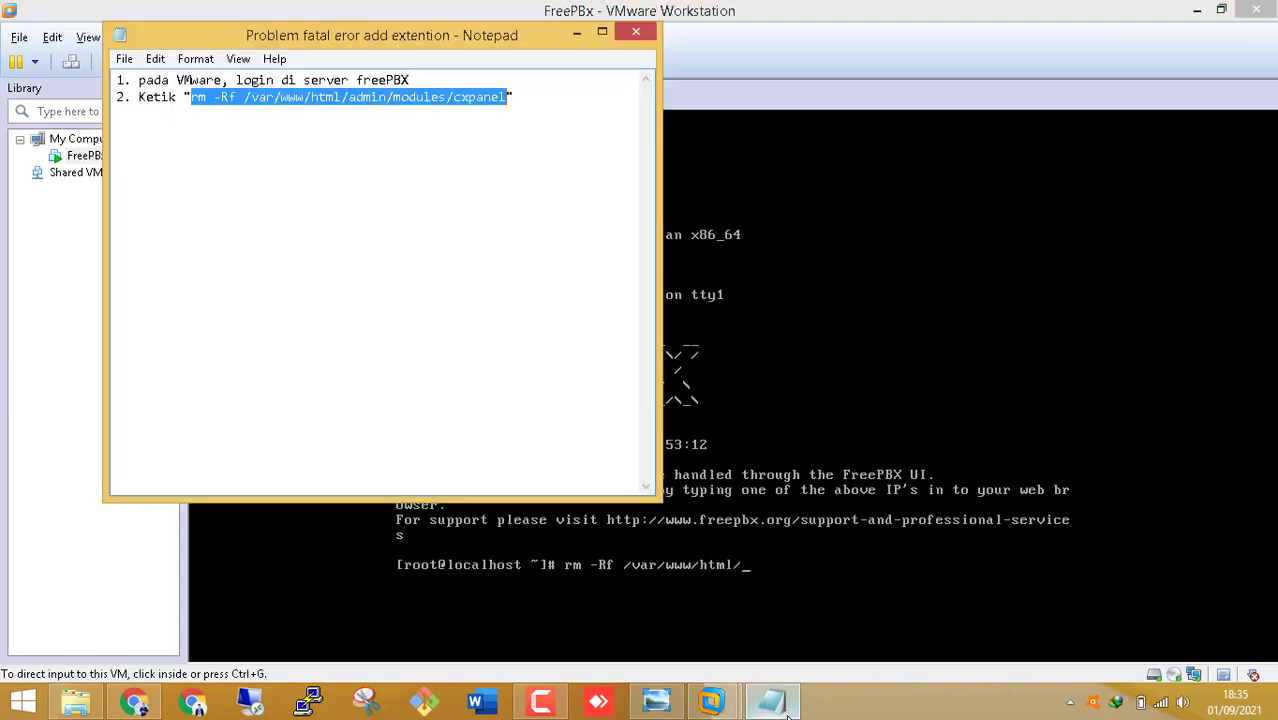
click(787, 714)
key(ctrl+g)
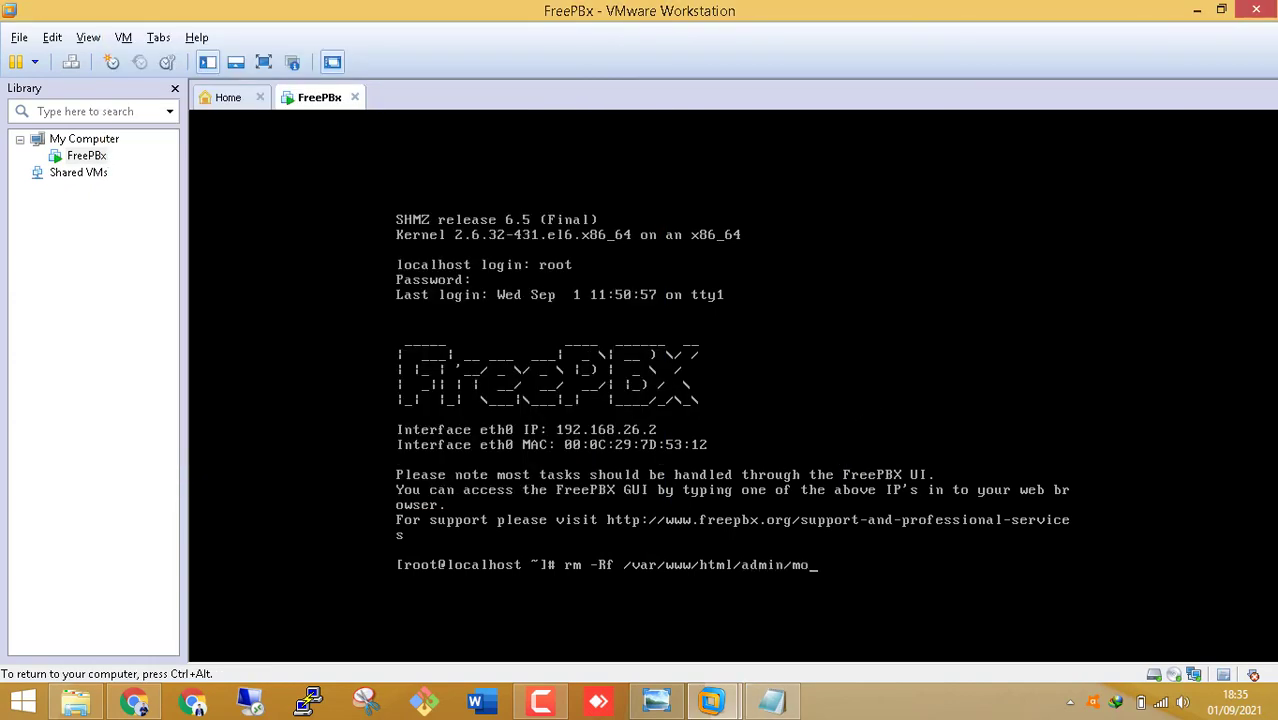
- In the VM console, type the path /var/www/html/admin/modules/cxpanel for the rm -Rf command, fixing typos
text(dules)
key(ctrl+alt)
click(797, 706)
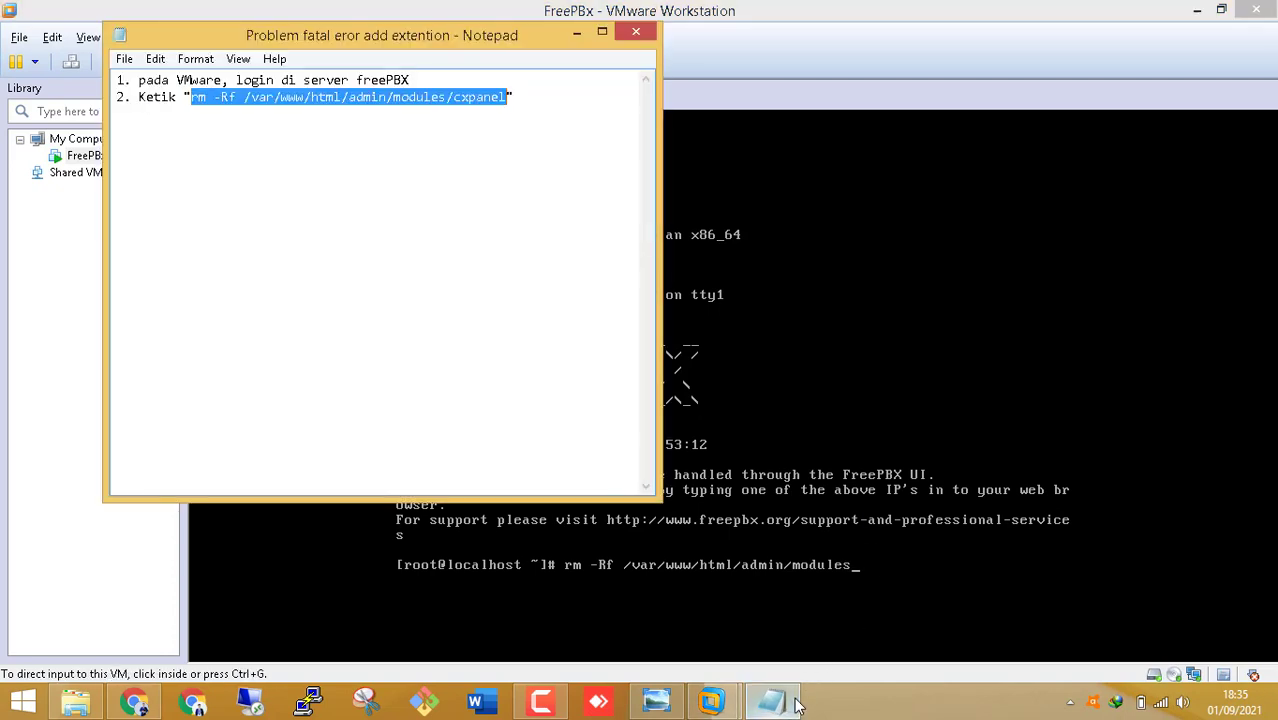
click(797, 706)
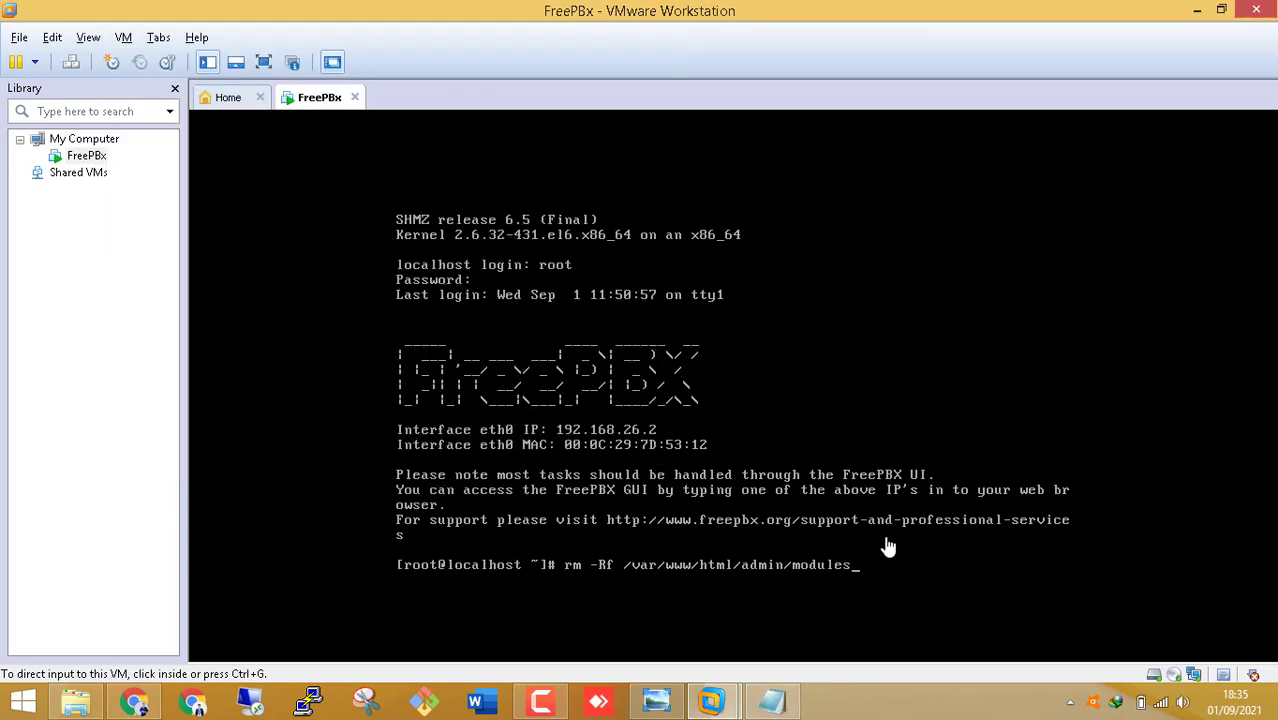
click(936, 531)
text(cx)
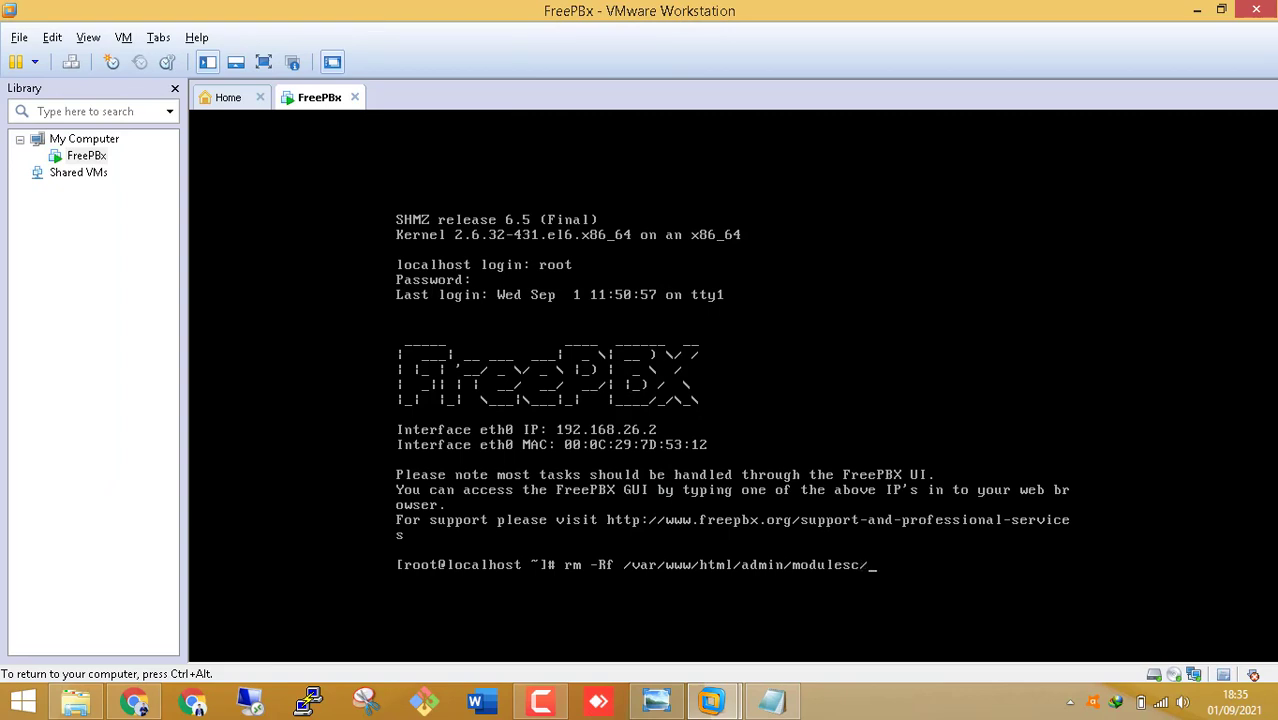
key(BackSpace)
key(BackSpace)
text(xxxxx)
key(BackSpace)
key(BackSpace)
key(BackSpace)
key(BackSpace)
text(panelssss)
- Remove the extra characters after cxpanel and run the command to delete the folder
key(ctrl+alt)
click(769, 703)
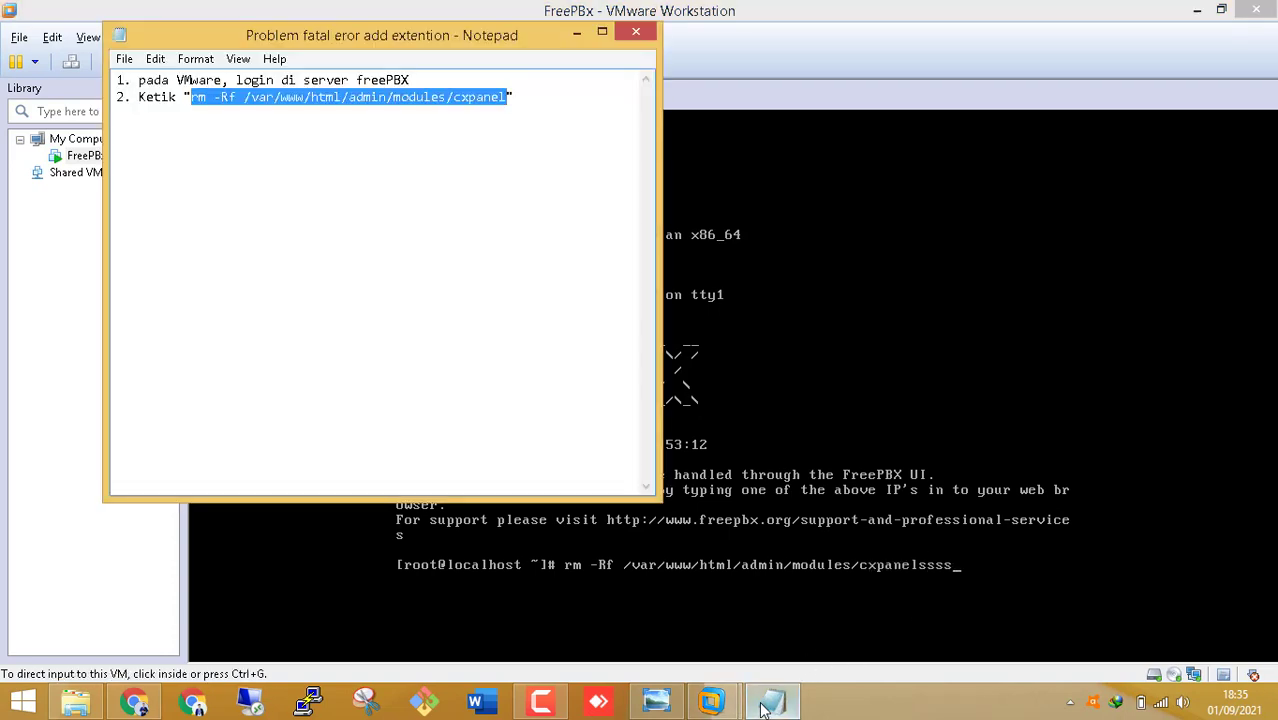
click(763, 708)
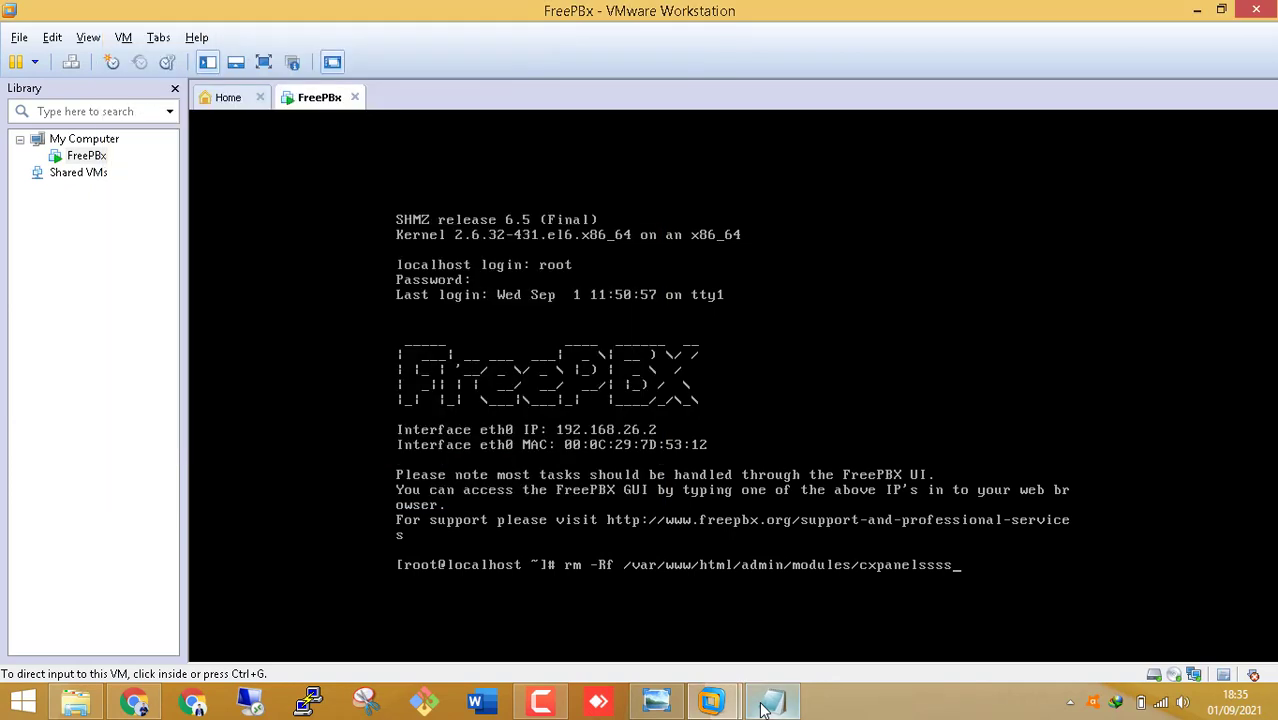
click(903, 558)
key(BackSpace)
key(BackSpace)
key(BackSpace)
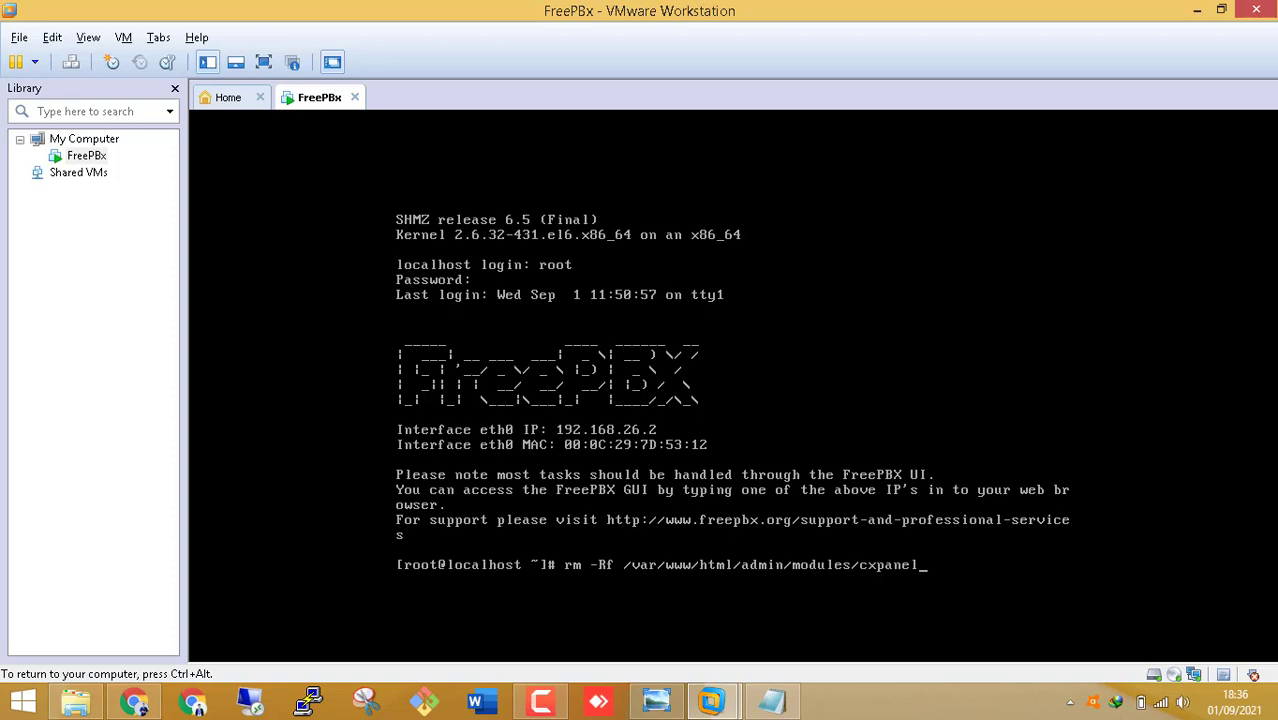
key(ctrl+alt)
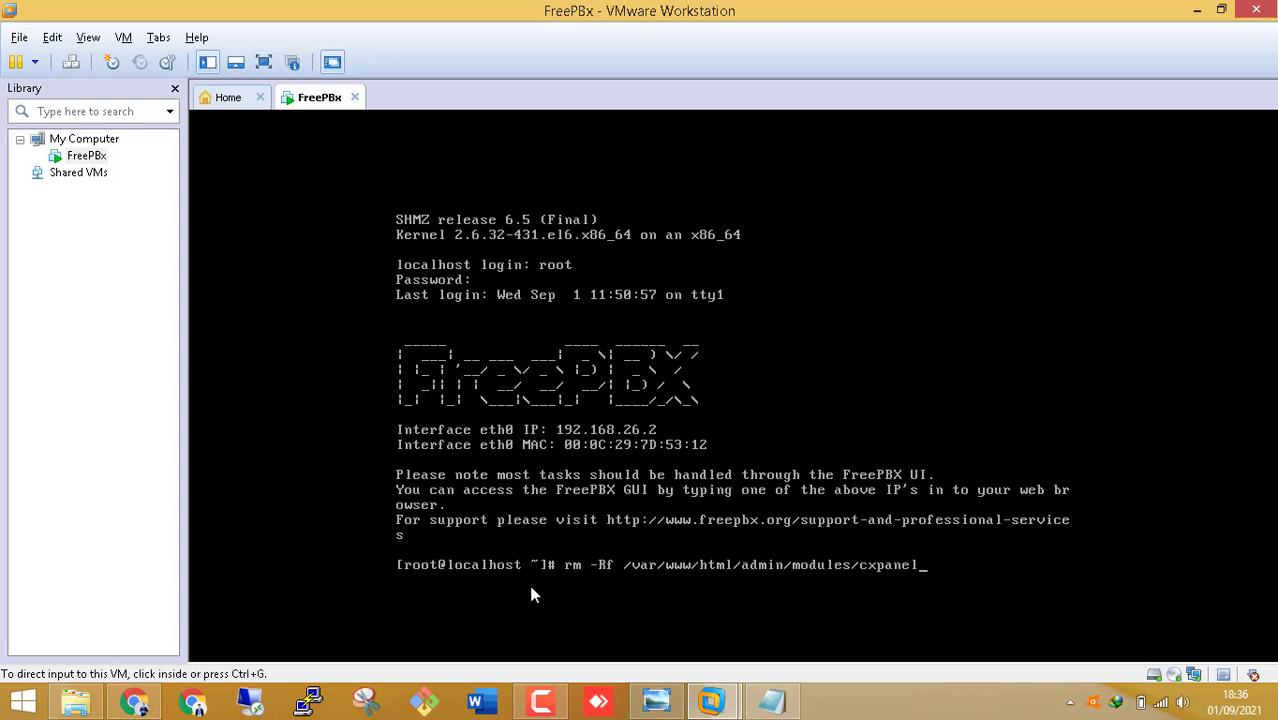
click(967, 580)
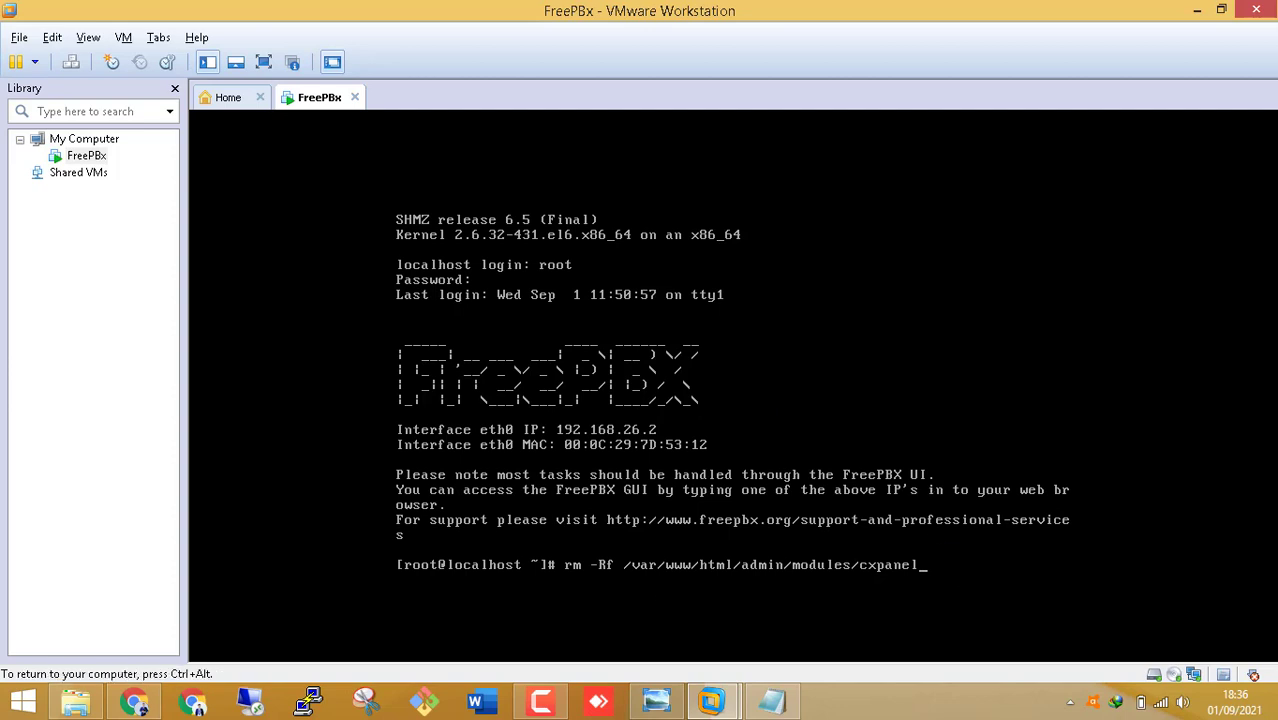
key(Return)
key(ctrl+alt)
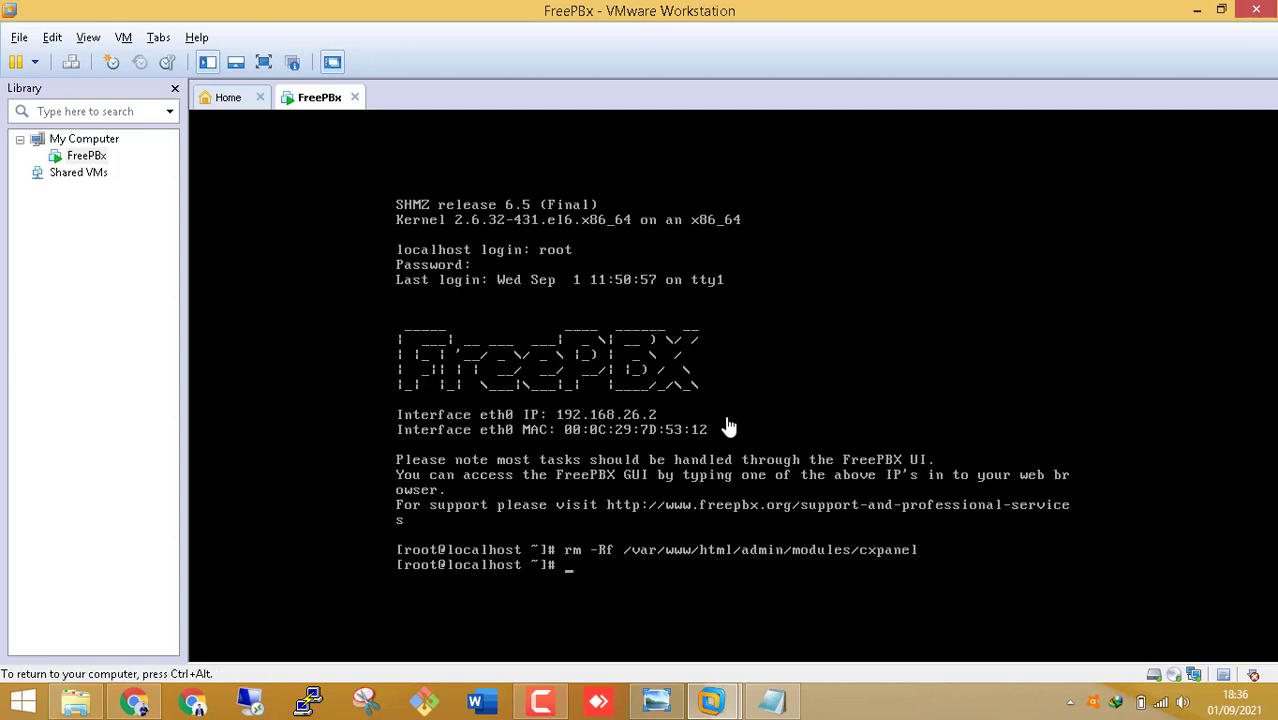
click(135, 701)
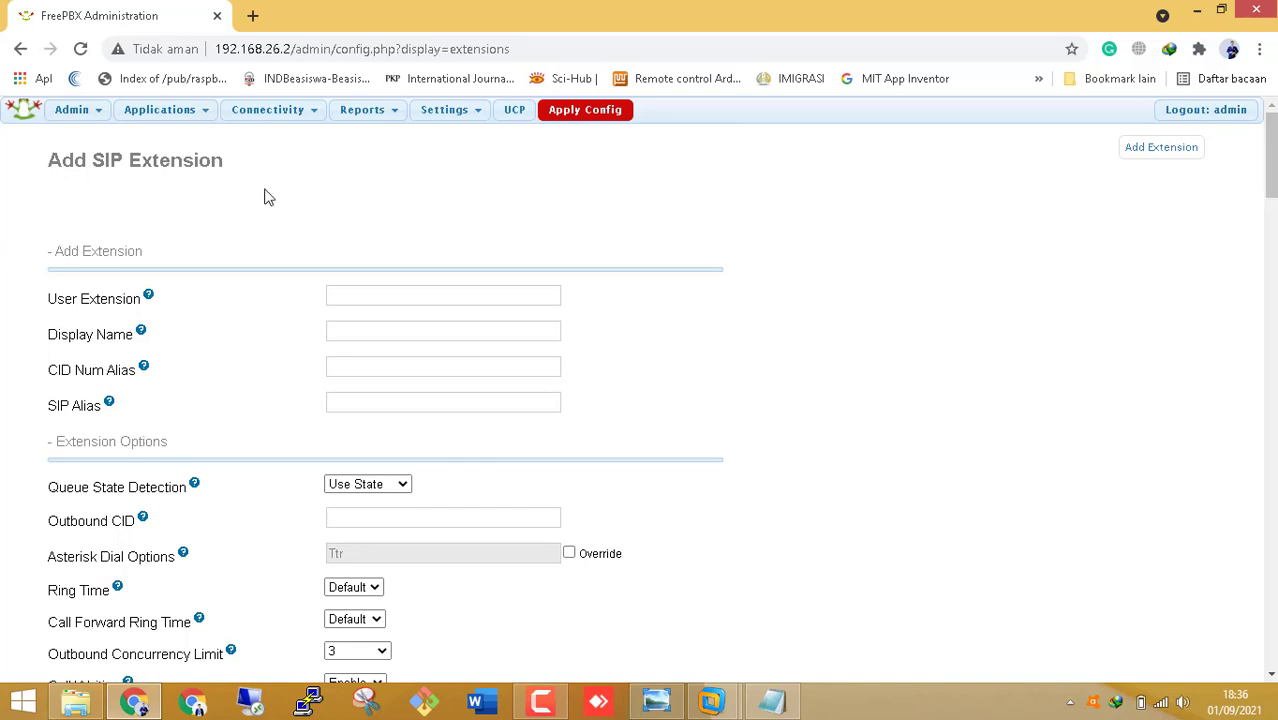
- Reload the Add SIP Extension page, confirming the form resubmission, and scroll through it
click(72, 111)
click(88, 53)
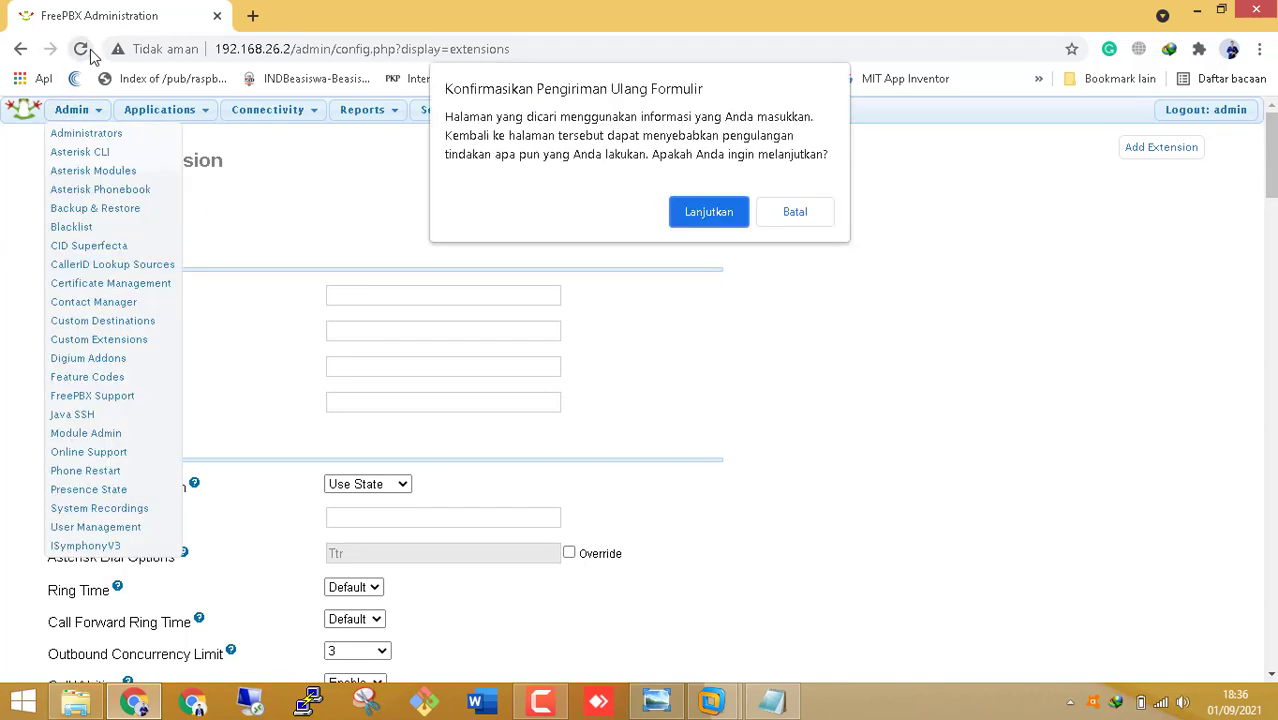
click(697, 228)
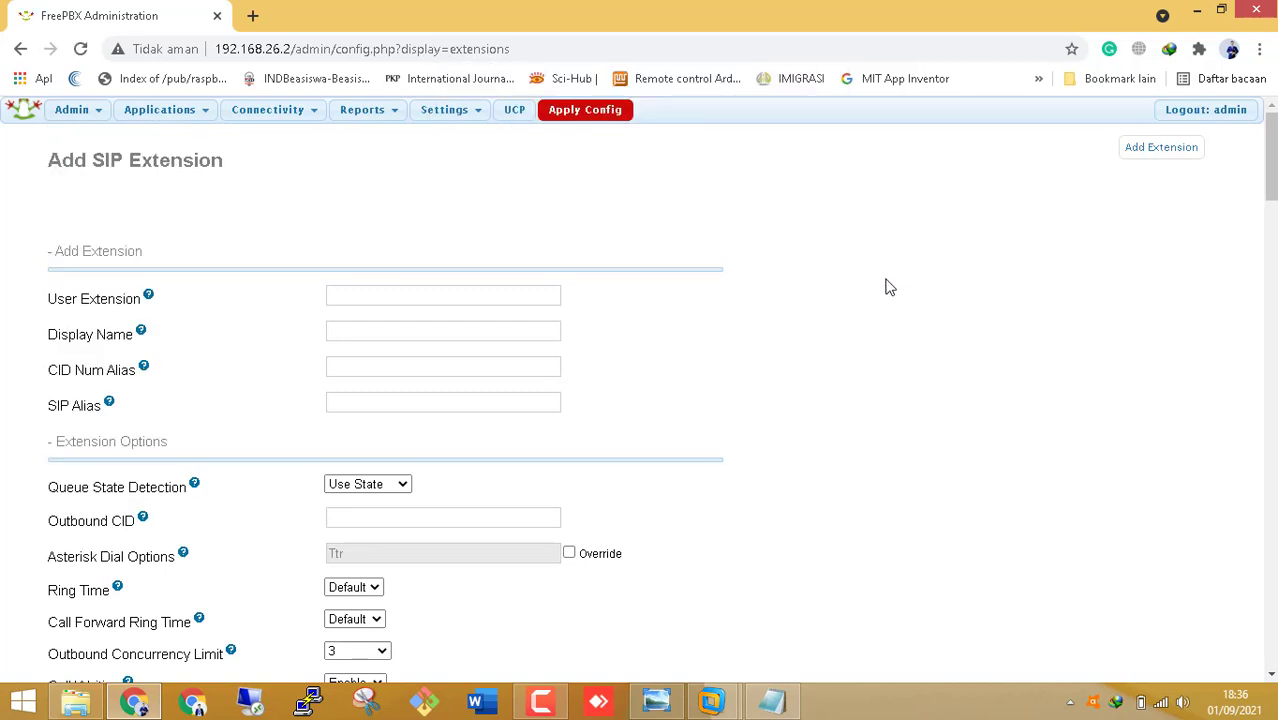
scroll(600, 300, down, 3)
scroll(408, 408, down, 5)
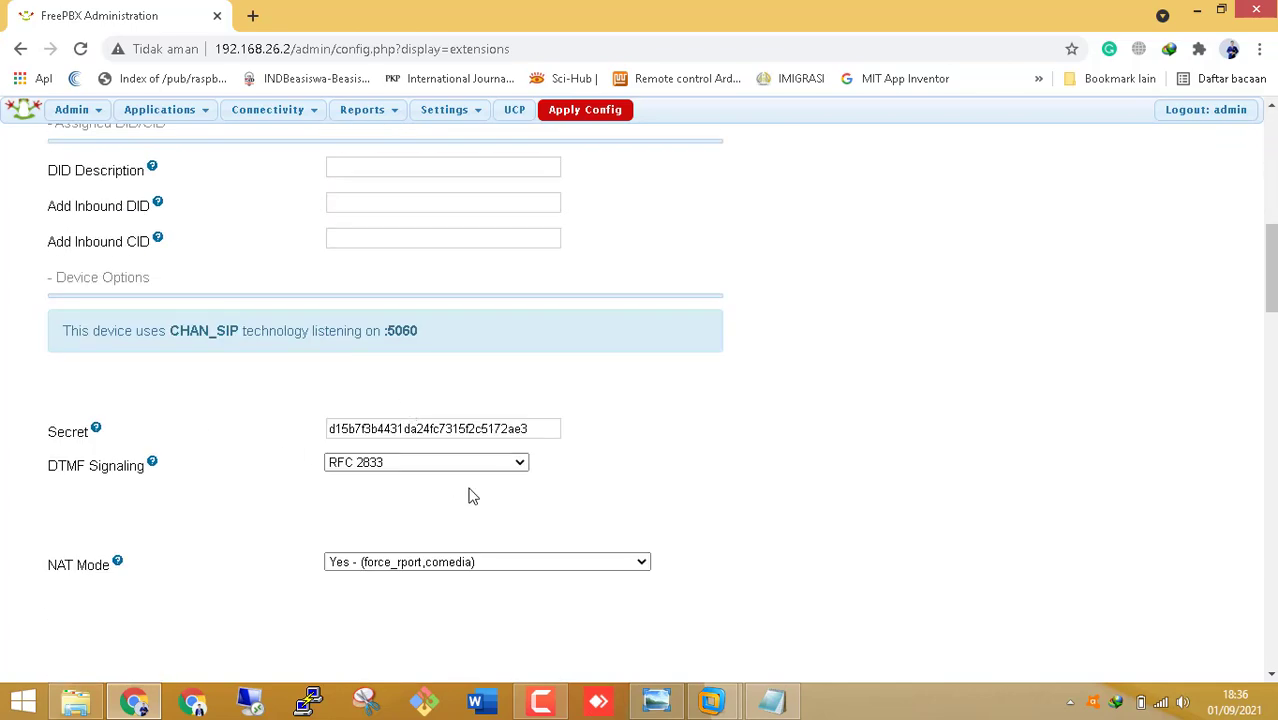
scroll(471, 494, down, 6)
scroll(471, 494, up, 10)
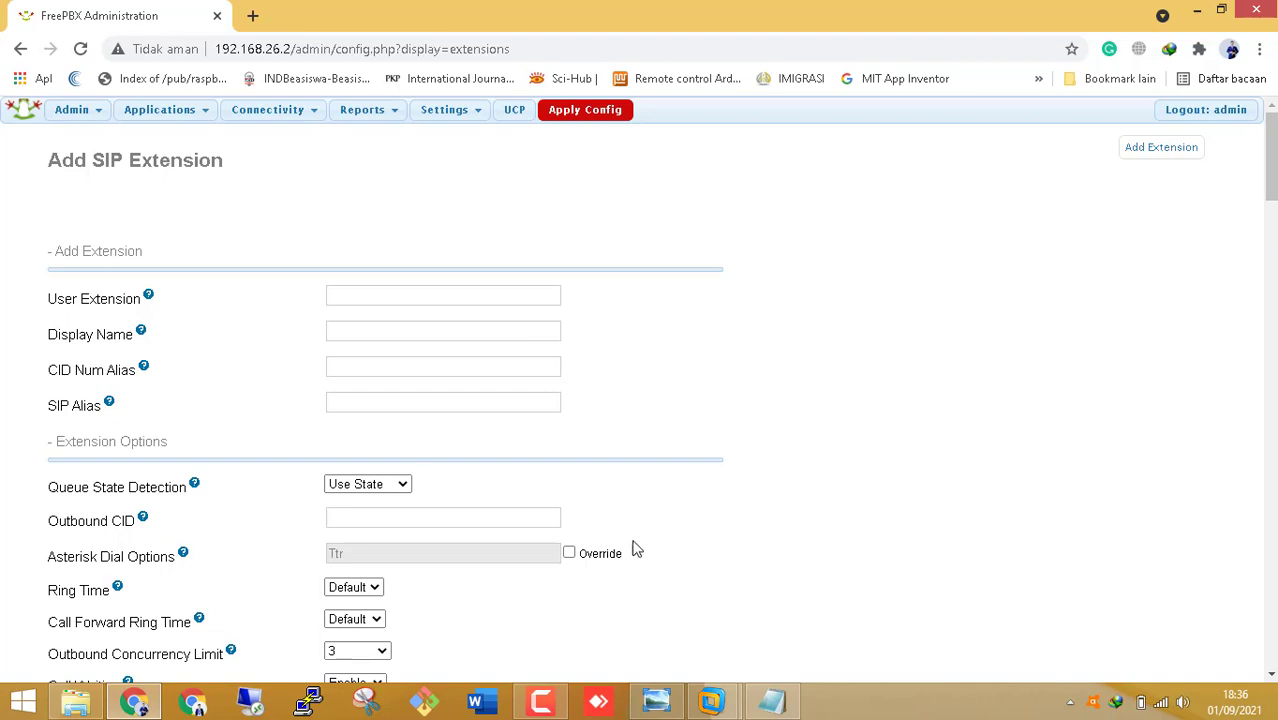
- Compare the page with the fatal-error screenshot, then bring the FreePBX server console forward
click(735, 708)
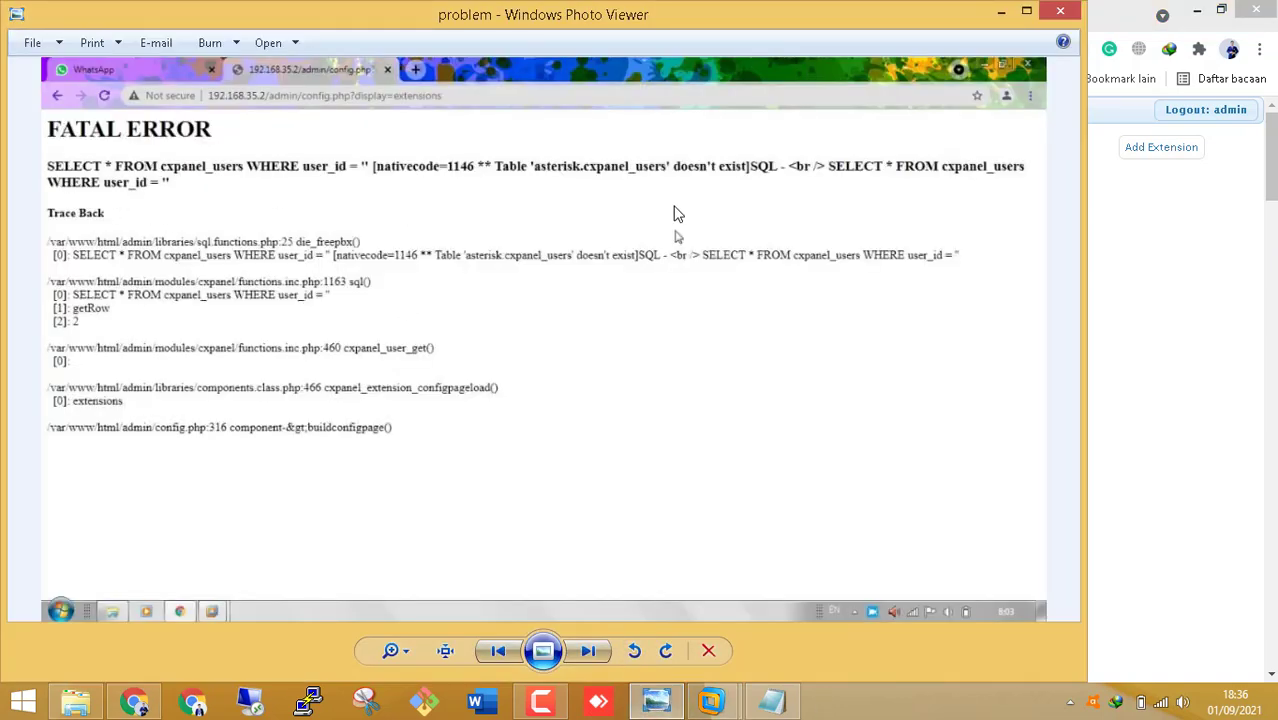
click(135, 703)
scroll(1118, 225, up, 5)
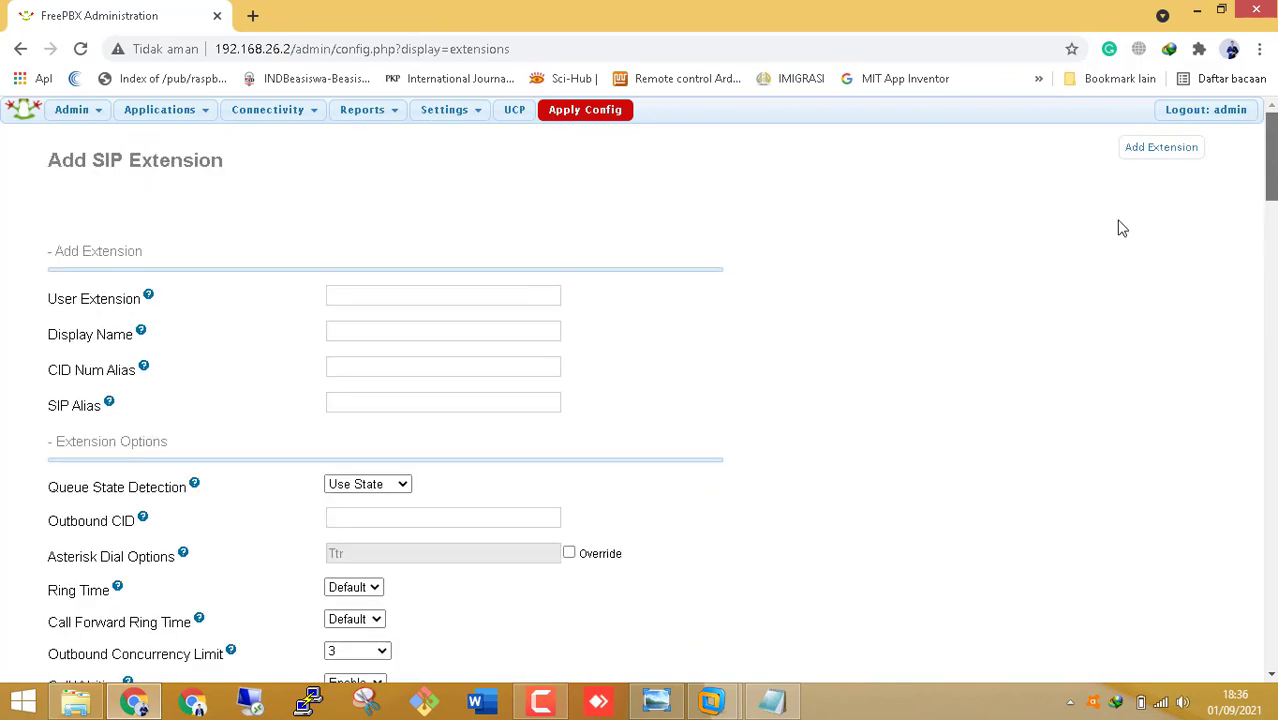
mouse_move(725, 708)
click(821, 594)
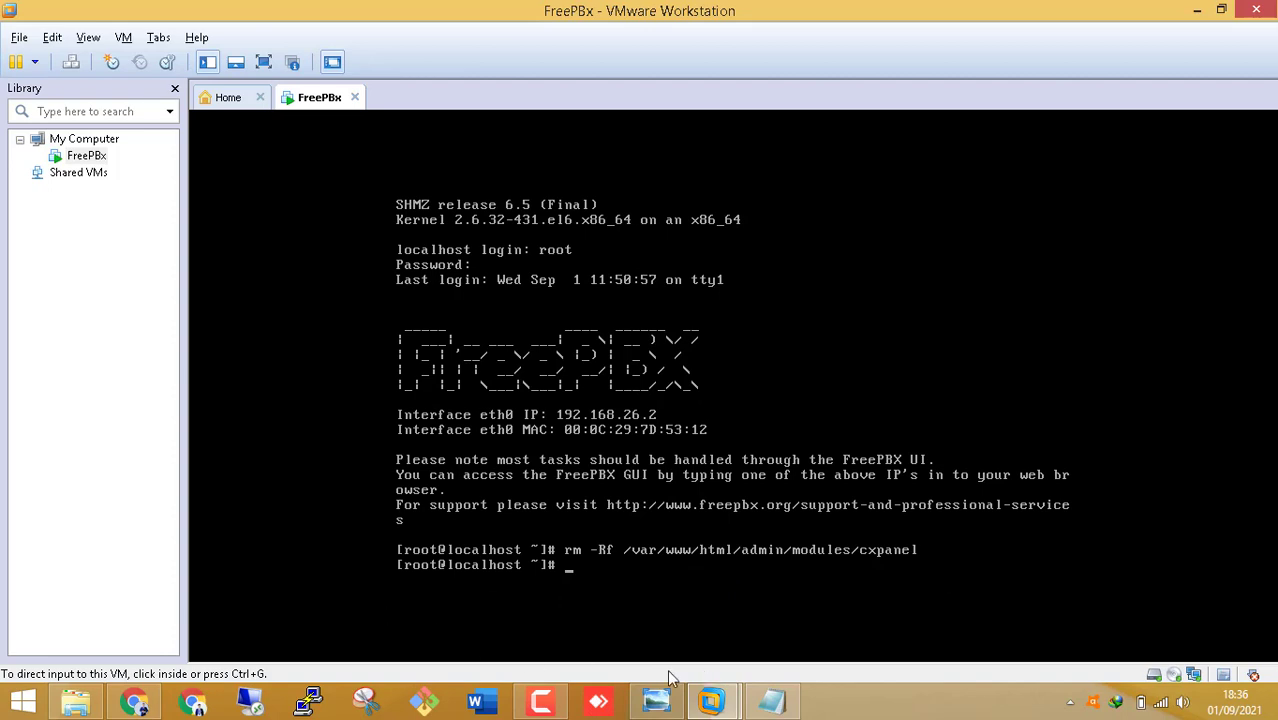
- Enter User Extension 100 and Display Name 'Client 1' in the extension form
click(133, 702)
click(351, 294)
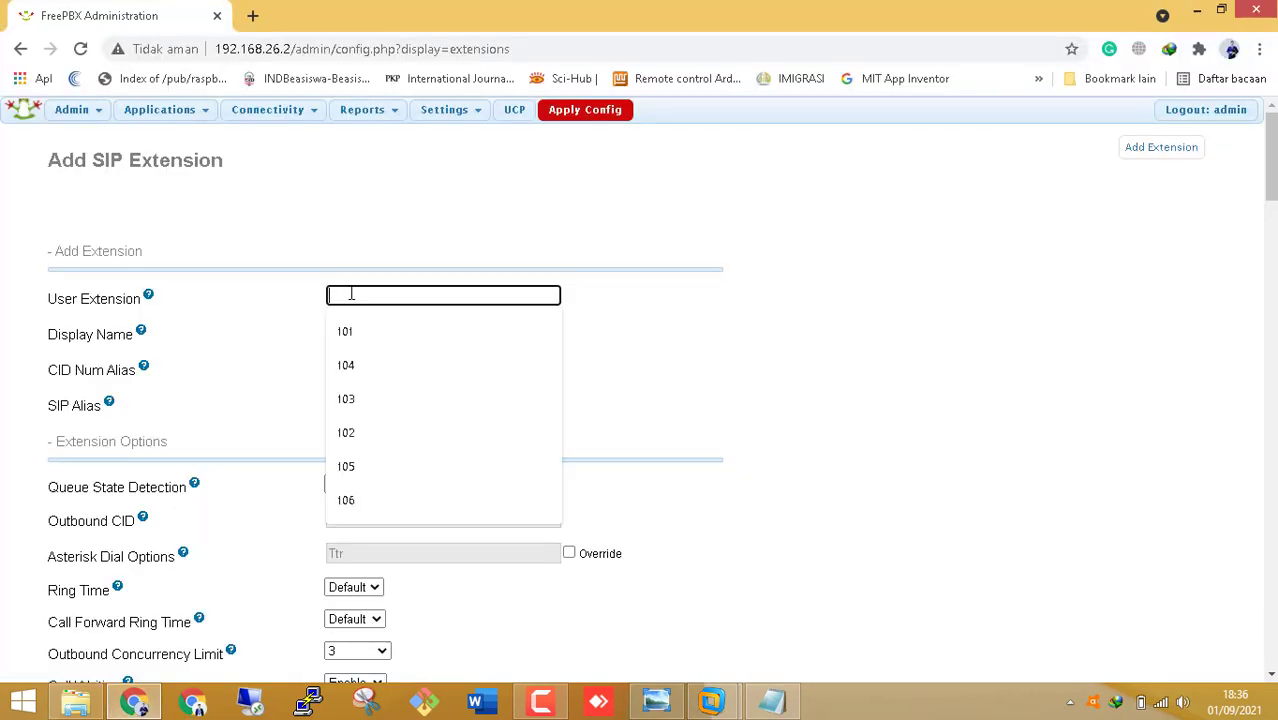
text(100)
key(Tab)
text(C)
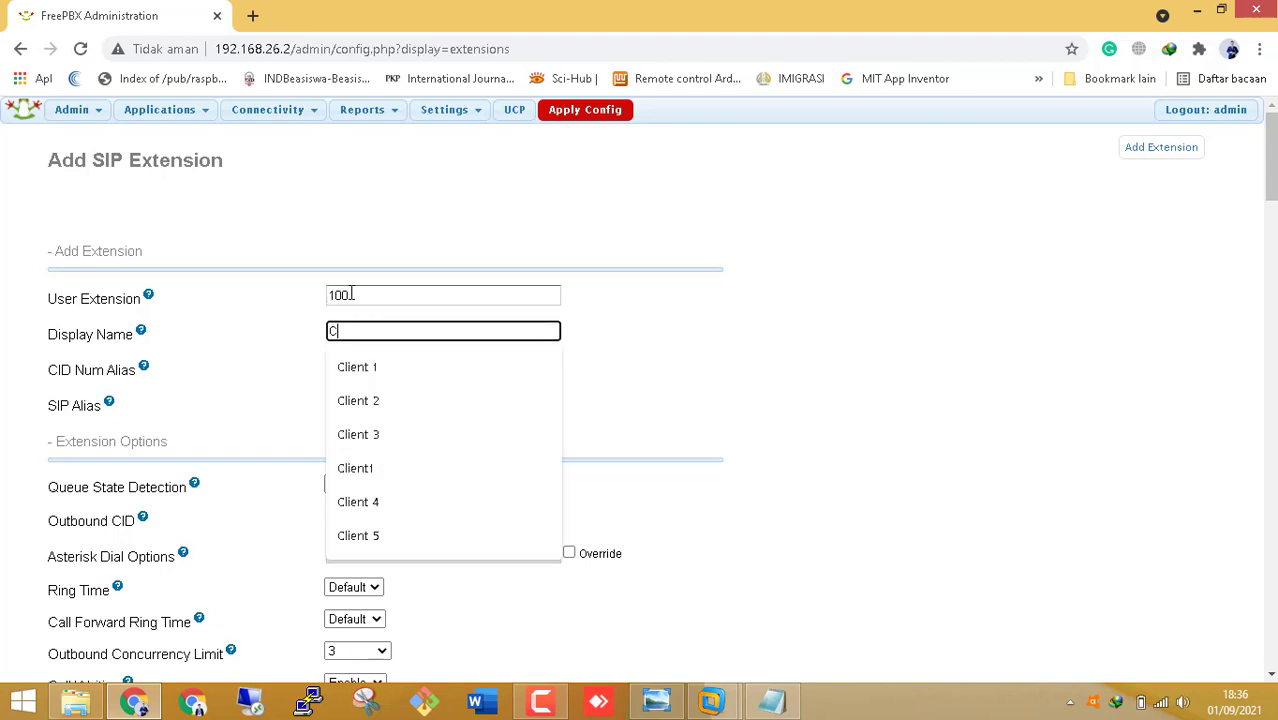
text(lient 1)
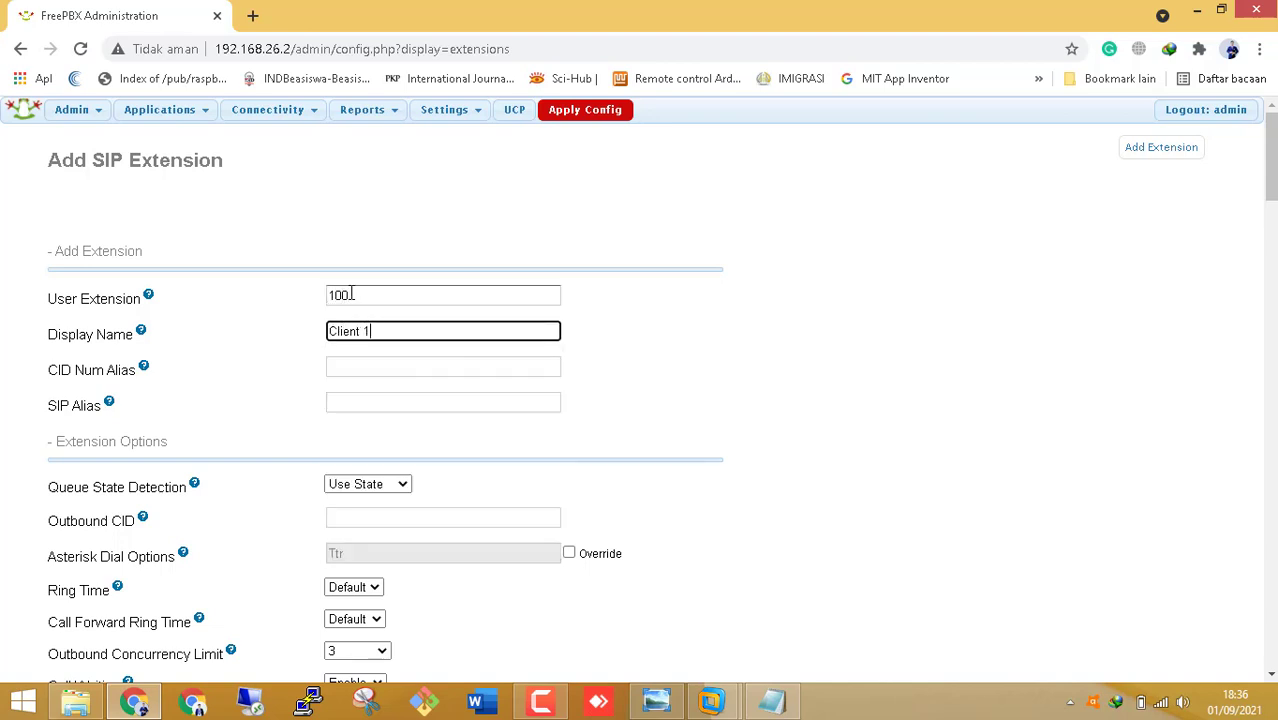
key(Tab)
key(Tab)
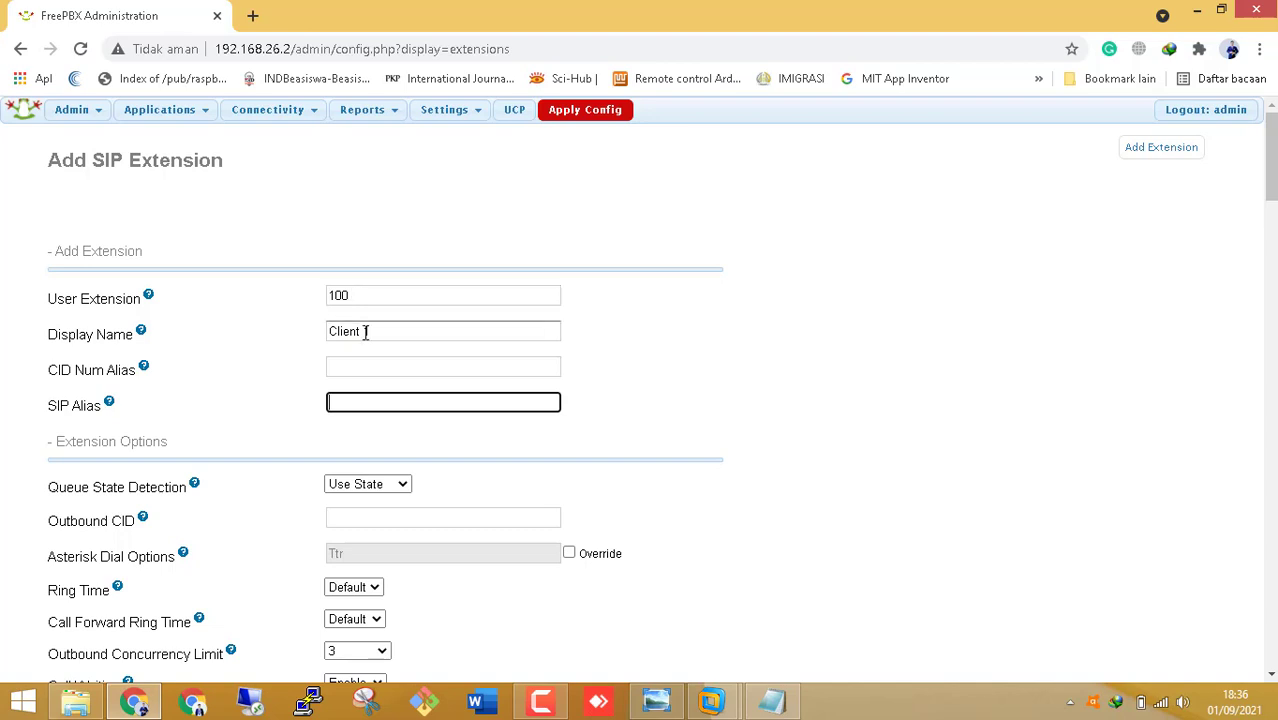
scroll(365, 331, down, 3)
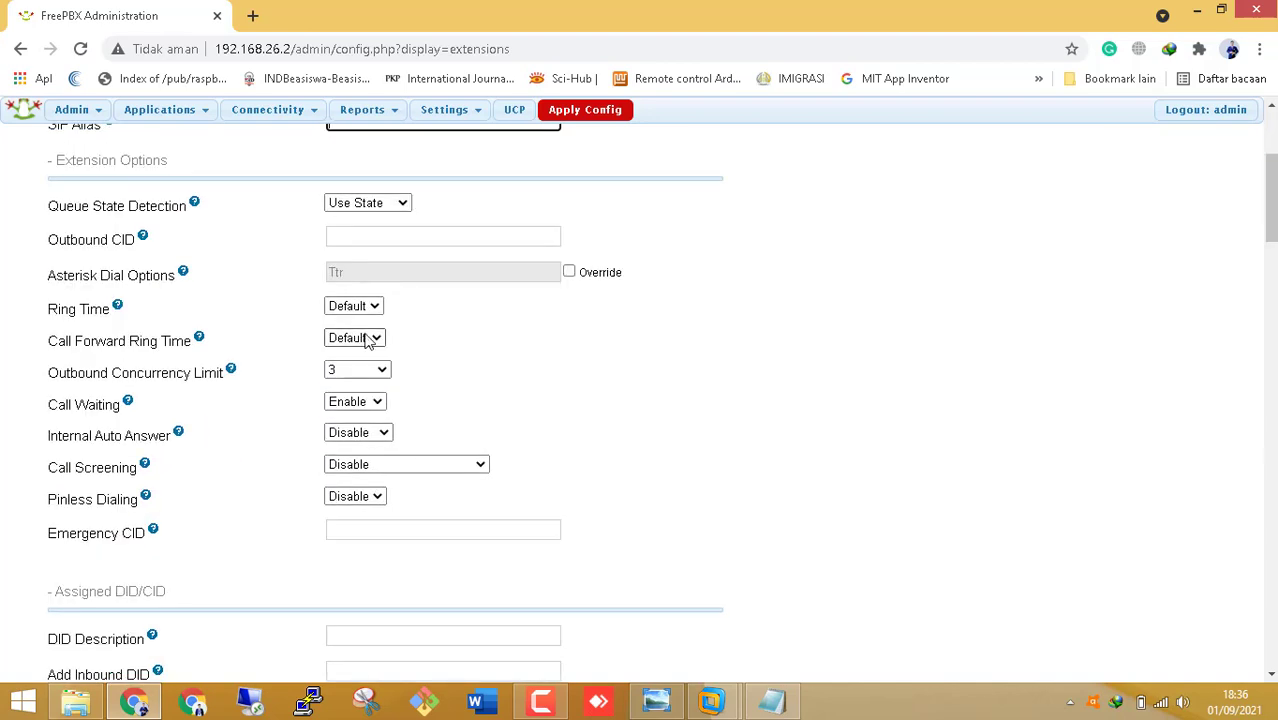
scroll(368, 341, up, 2)
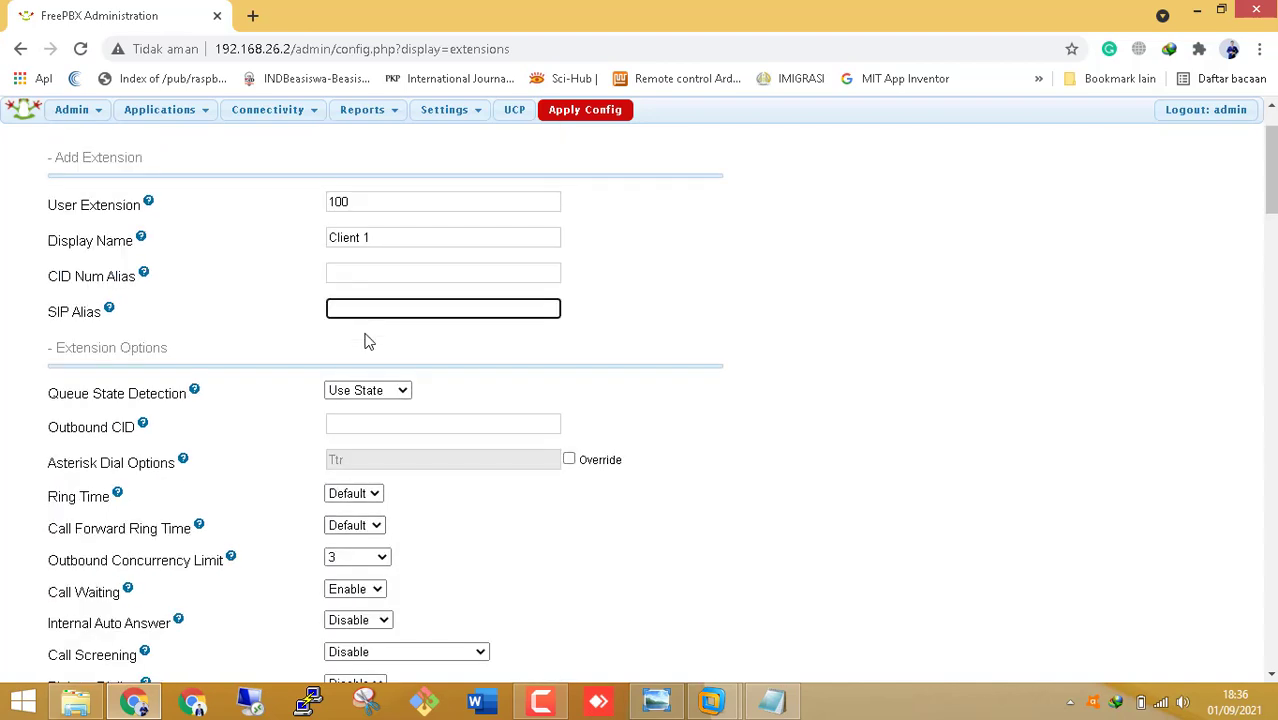
scroll(367, 341, down, 4)
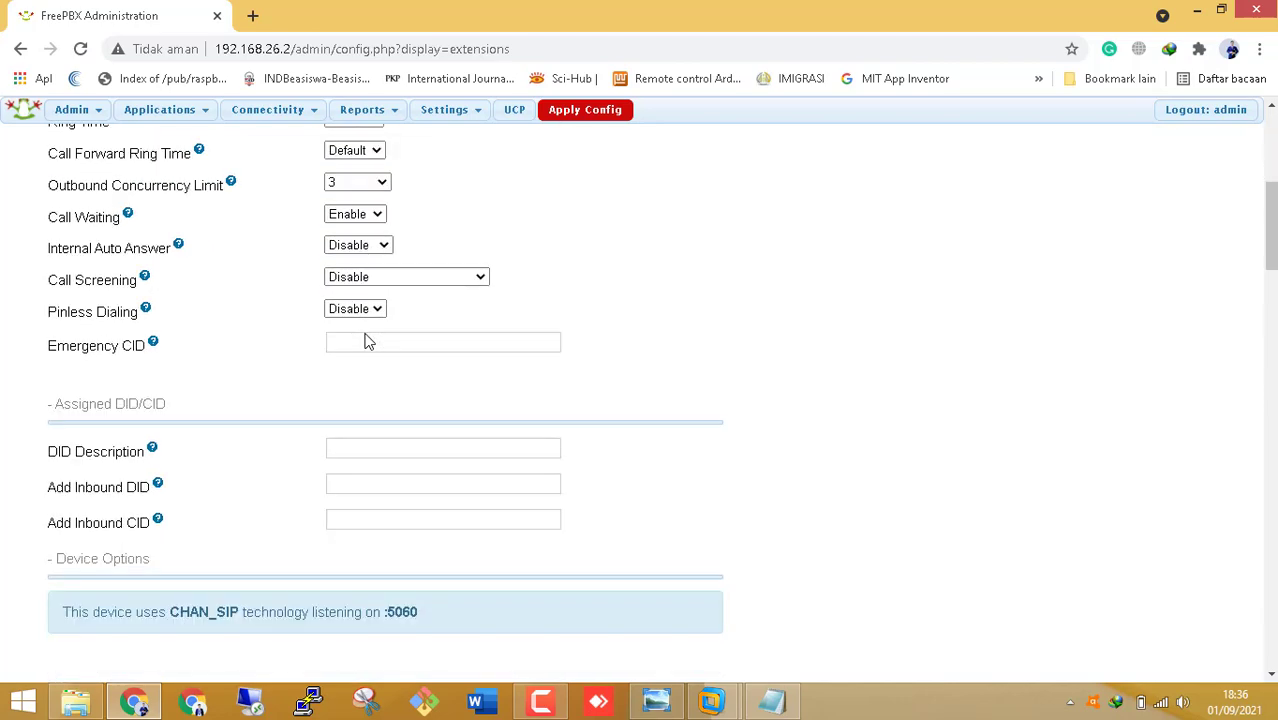
scroll(365, 337, down, 4)
scroll(366, 335, down, 5)
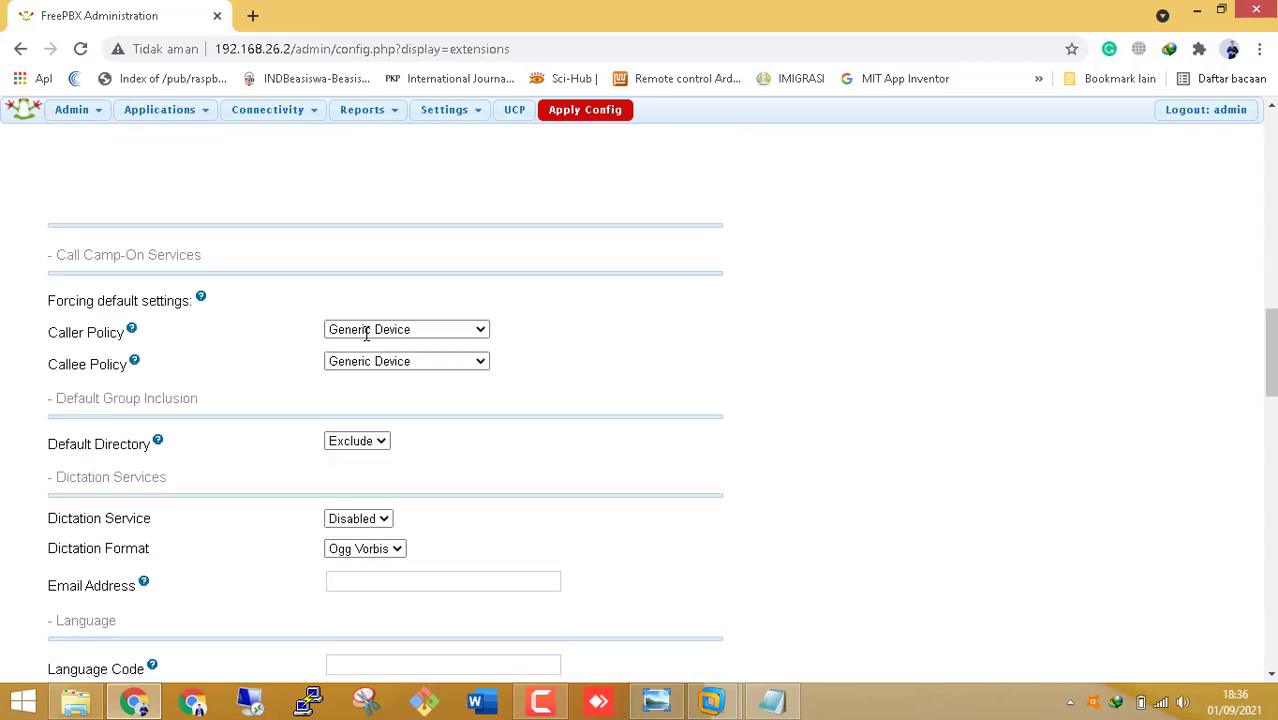
scroll(366, 335, down, 2)
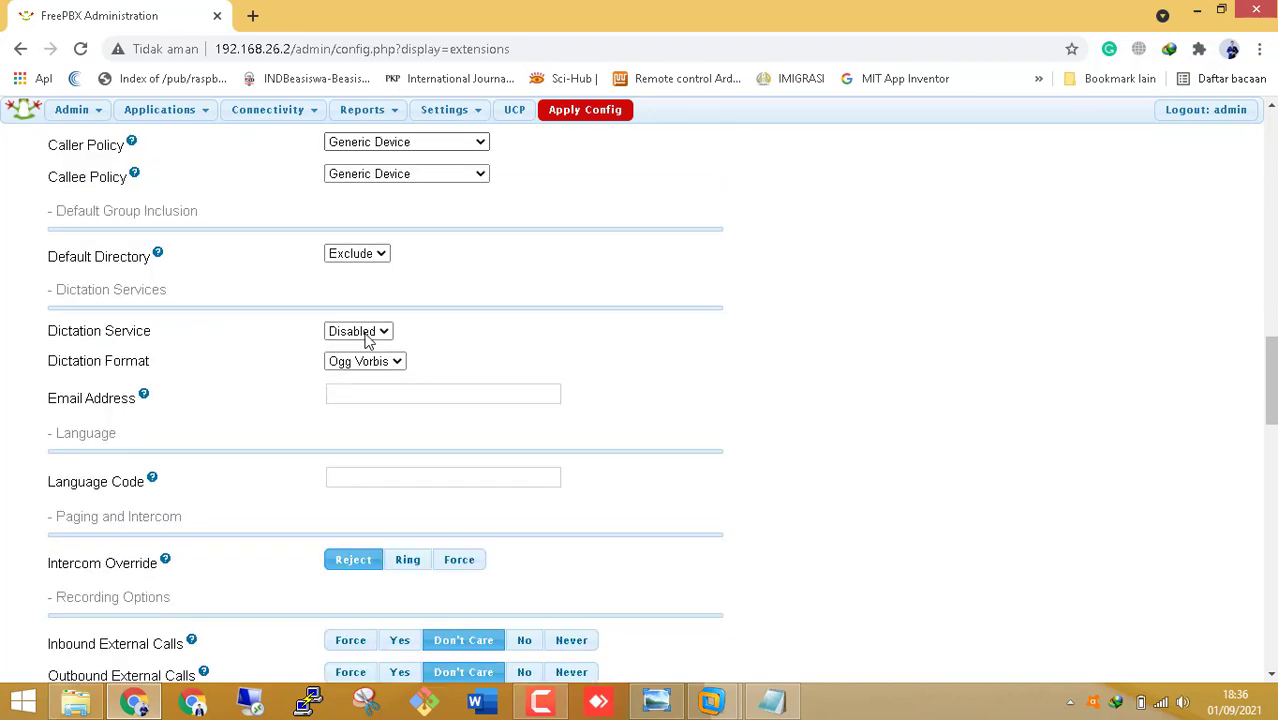
scroll(367, 338, down, 3)
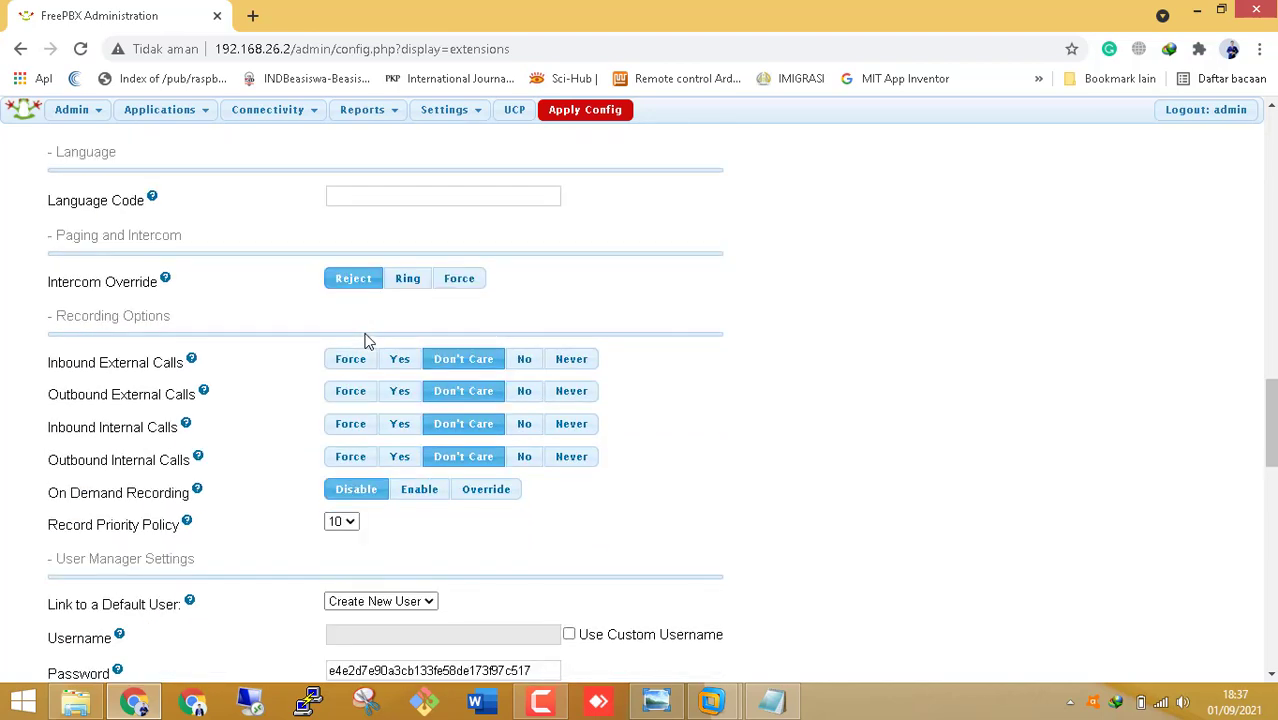
scroll(366, 341, down, 3)
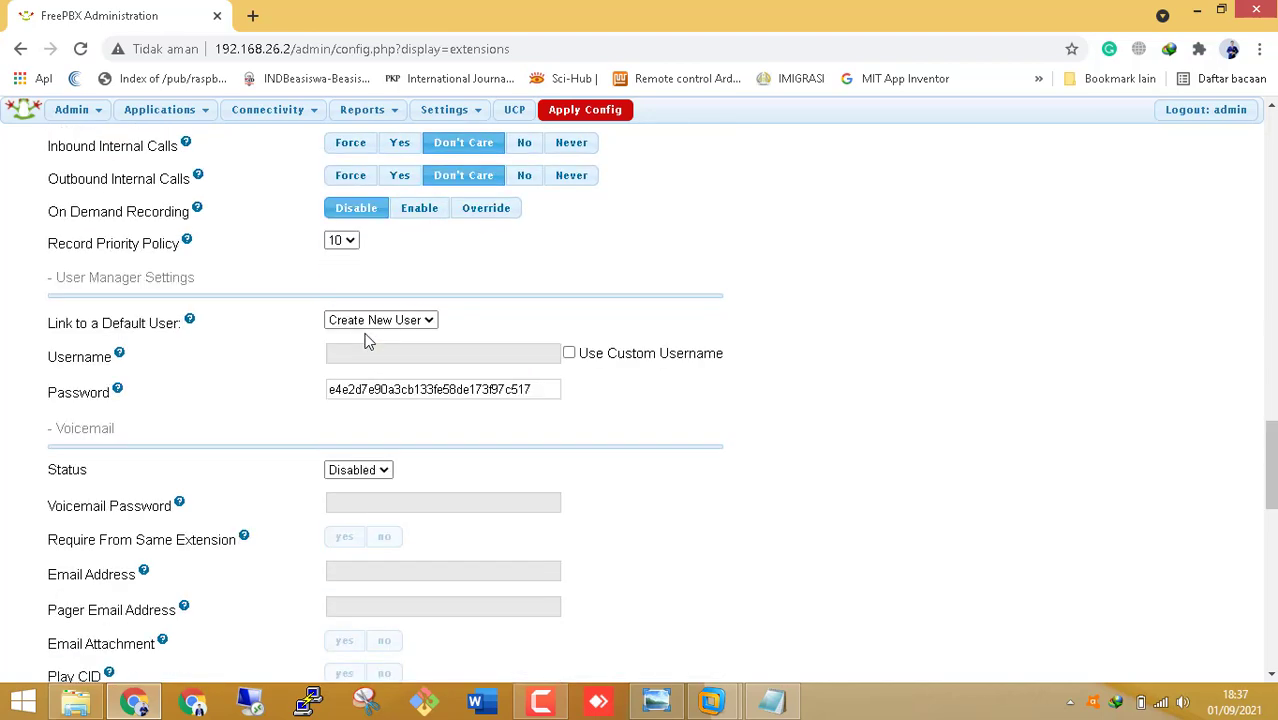
click(536, 389)
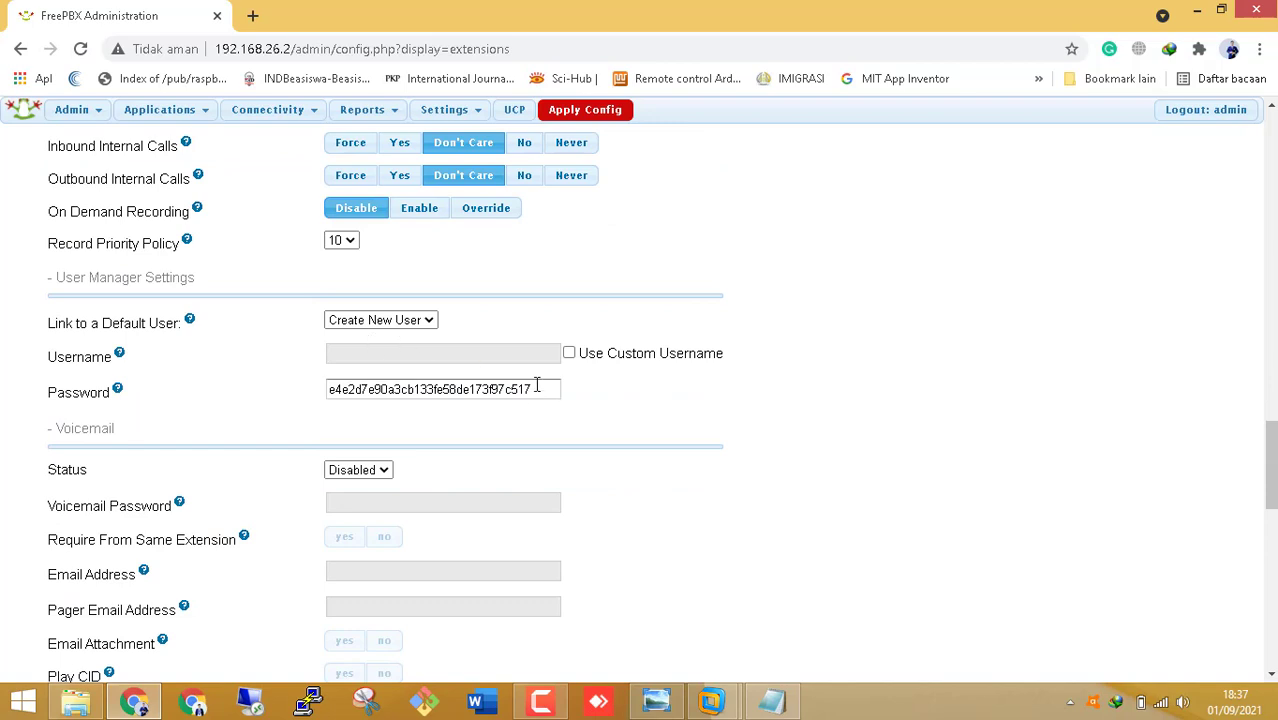
double_click(452, 377)
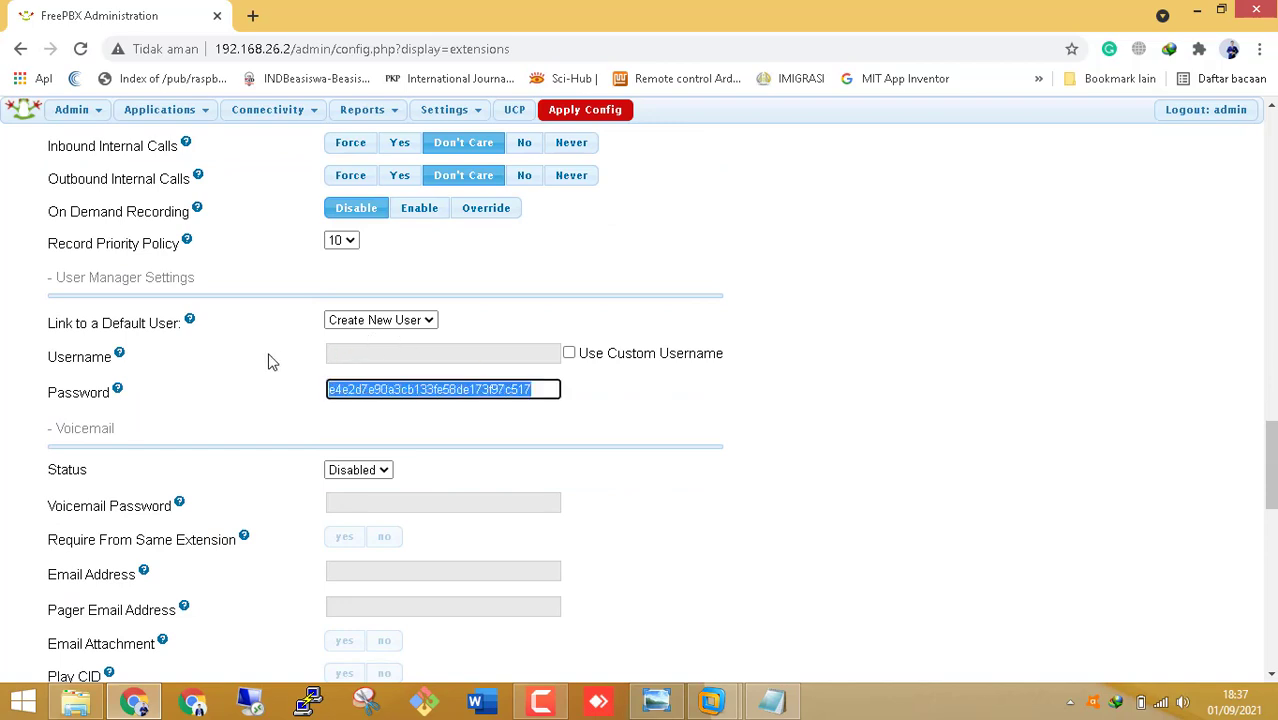
text(tes)
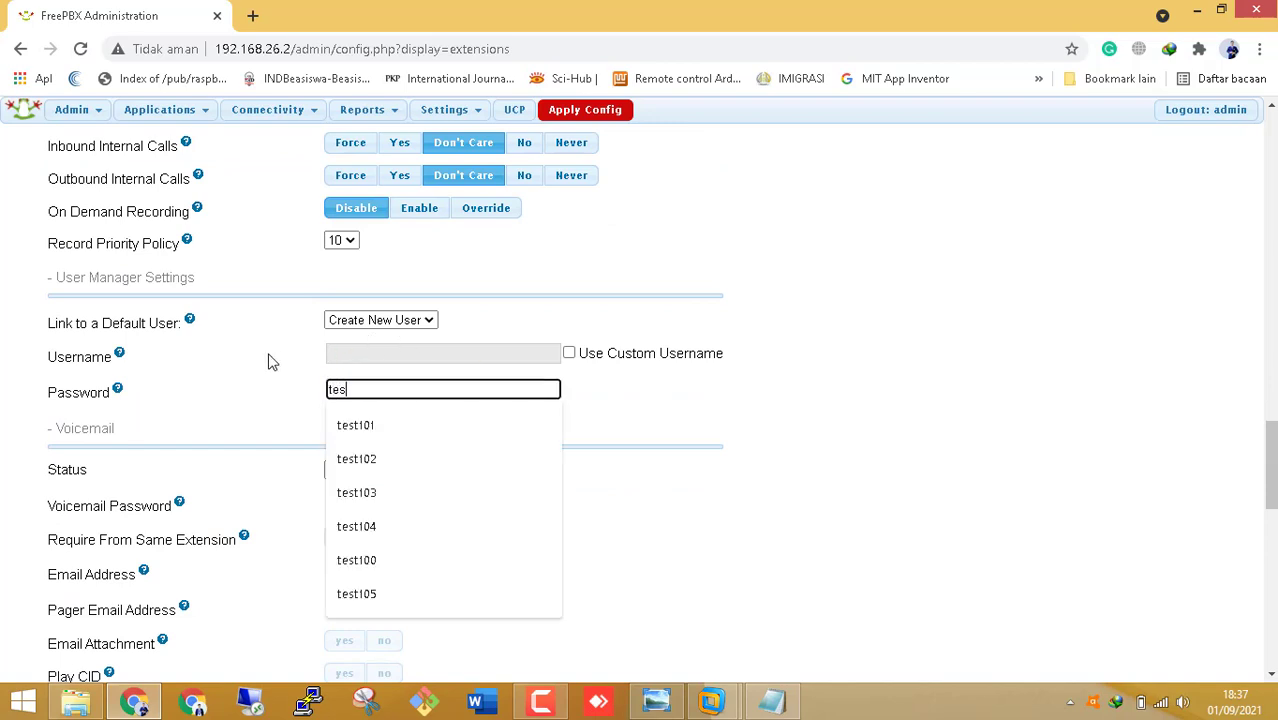
text(t100)
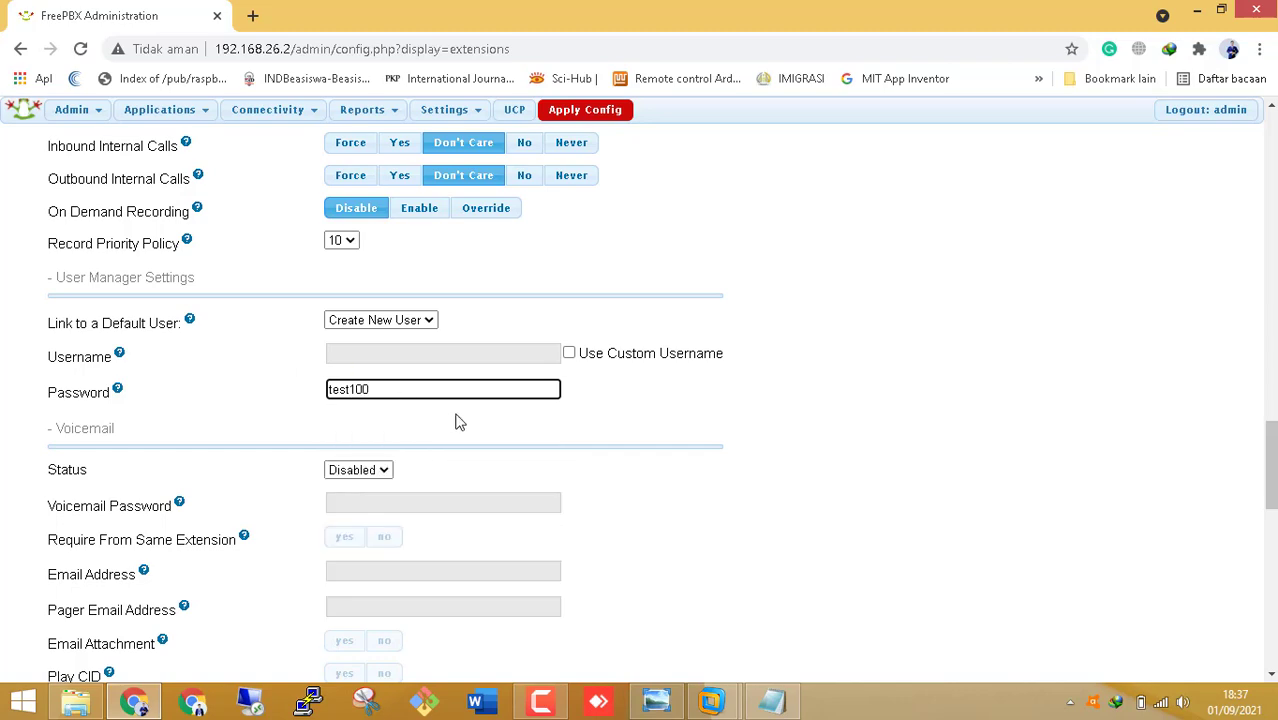
- Clear the generated SIP Secret so it is empty
scroll(489, 431, down, 3)
scroll(490, 430, down, 8)
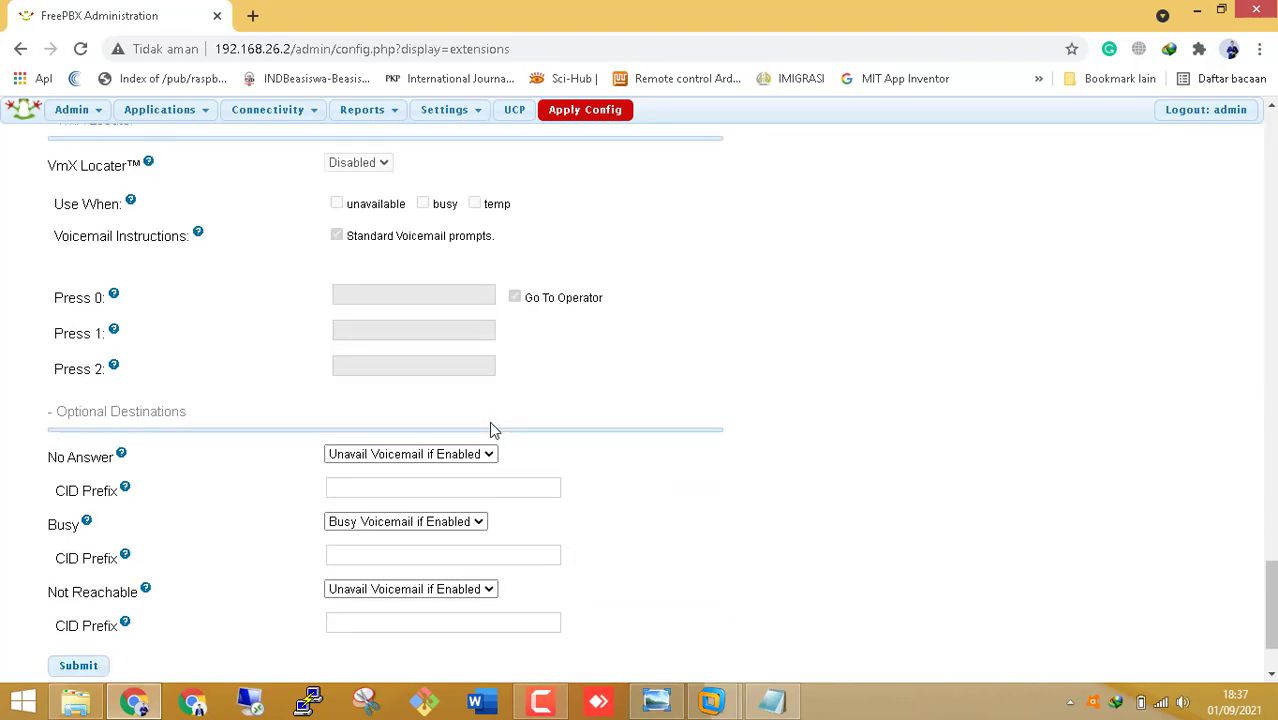
scroll(489, 428, up, 10)
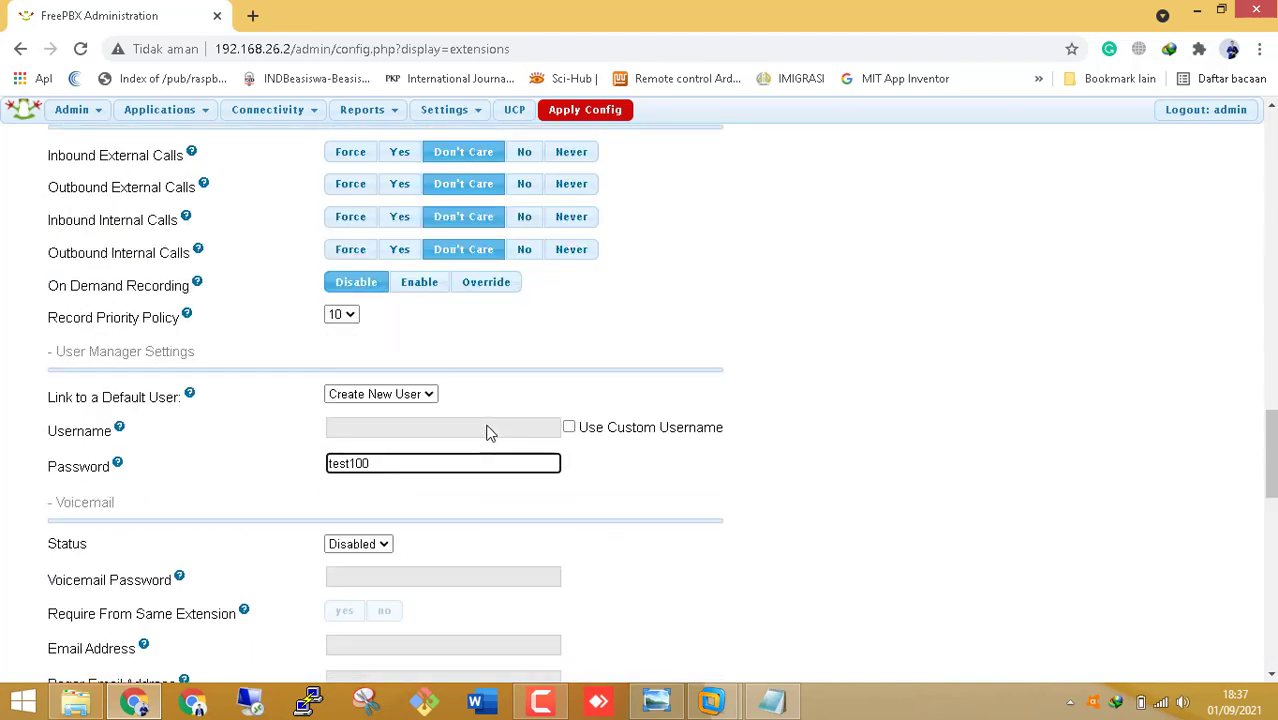
scroll(489, 432, up, 8)
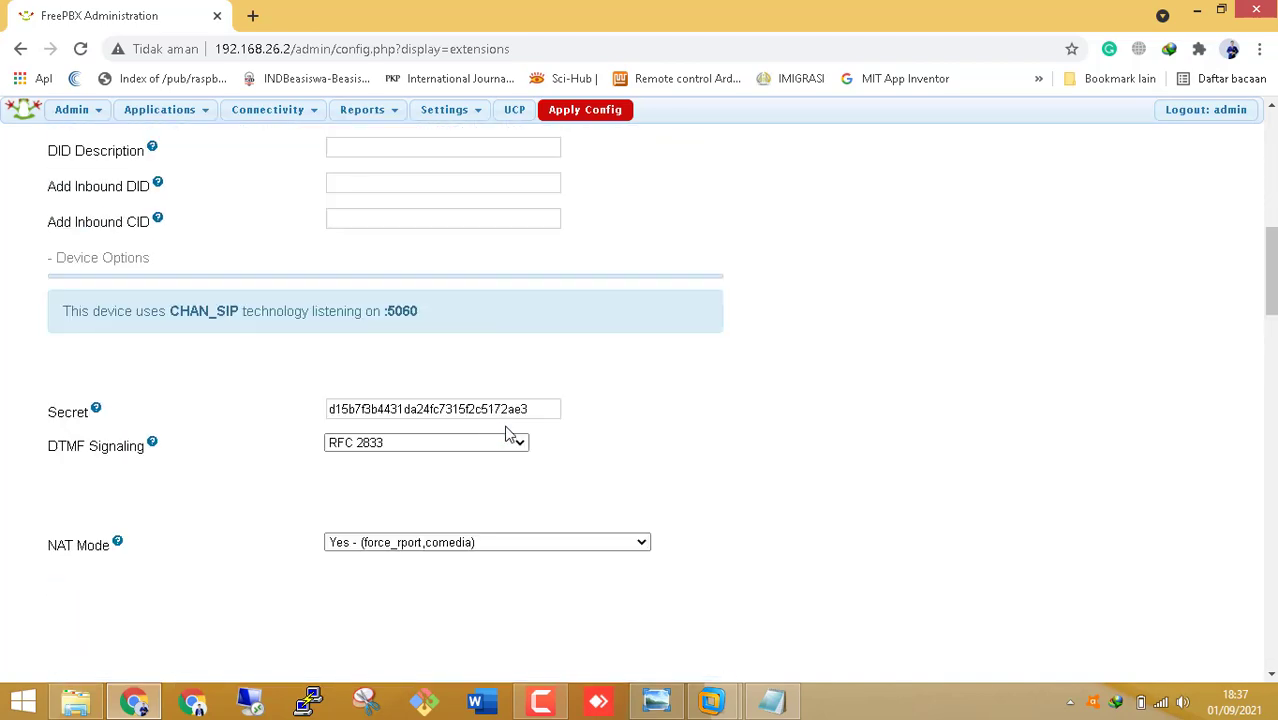
drag(541, 410, 282, 418)
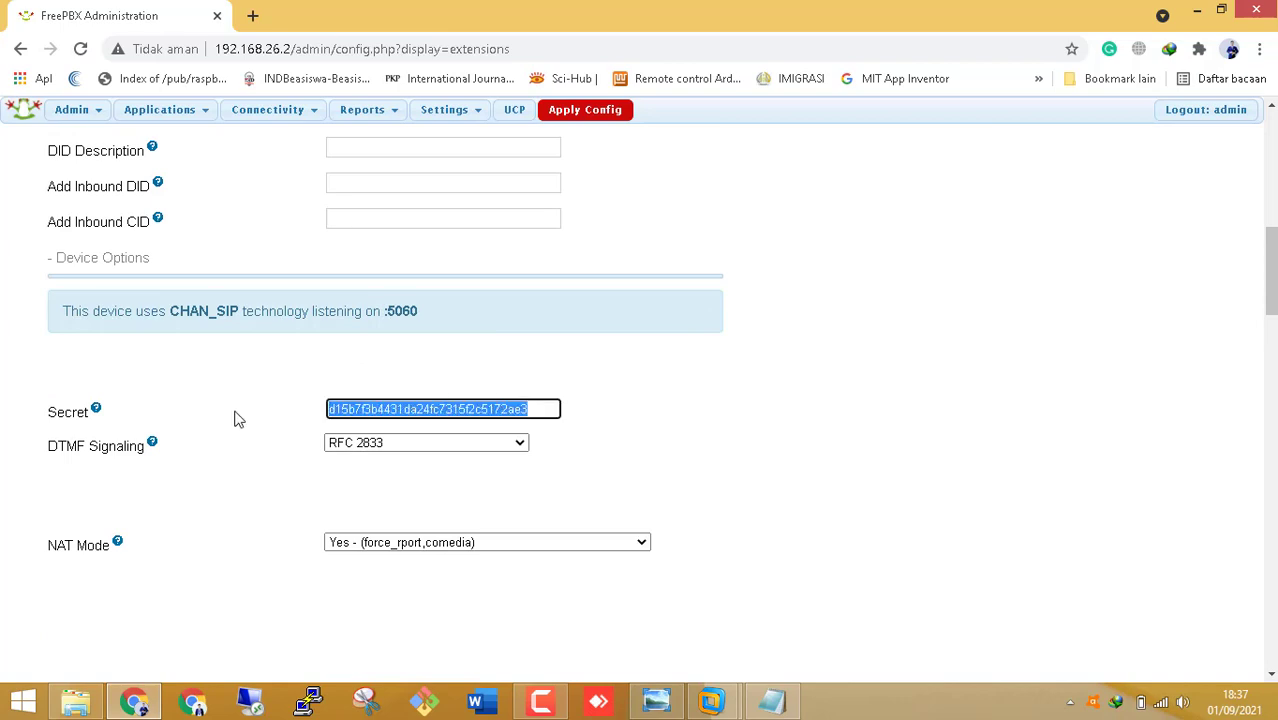
key(BackSpace)
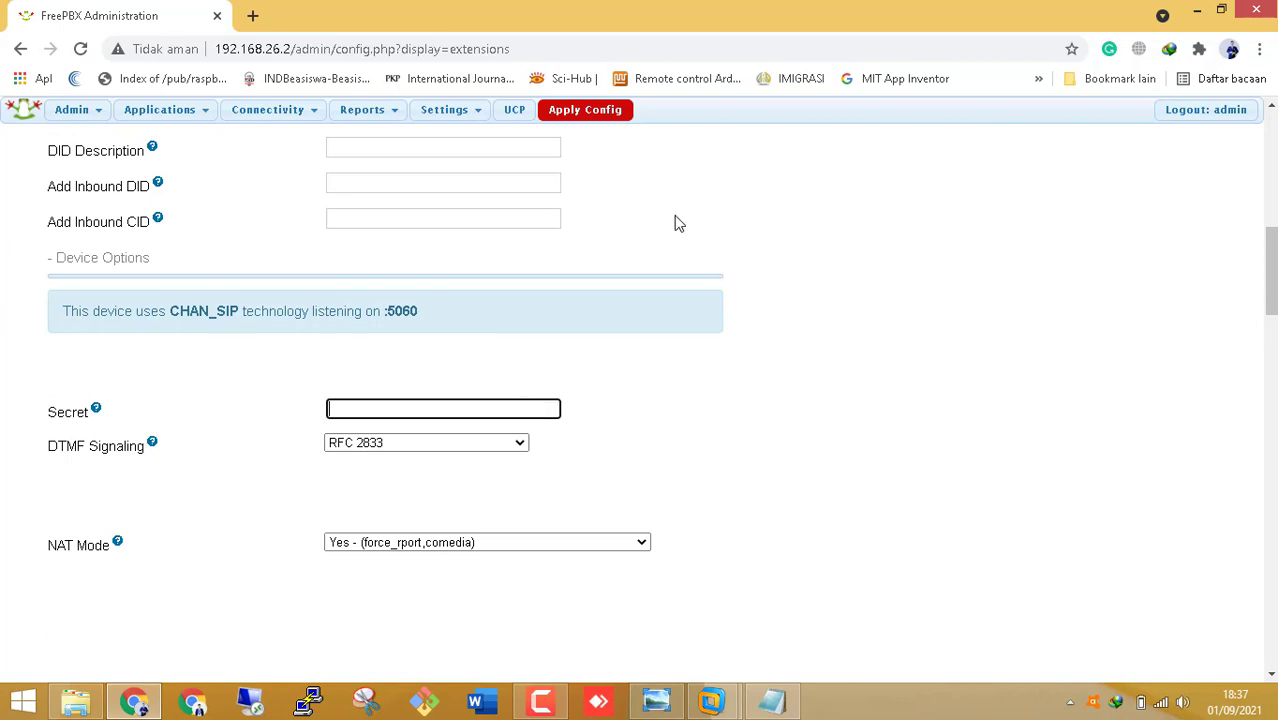
- Set the Outbound CID field to 100
scroll(653, 339, up, 4)
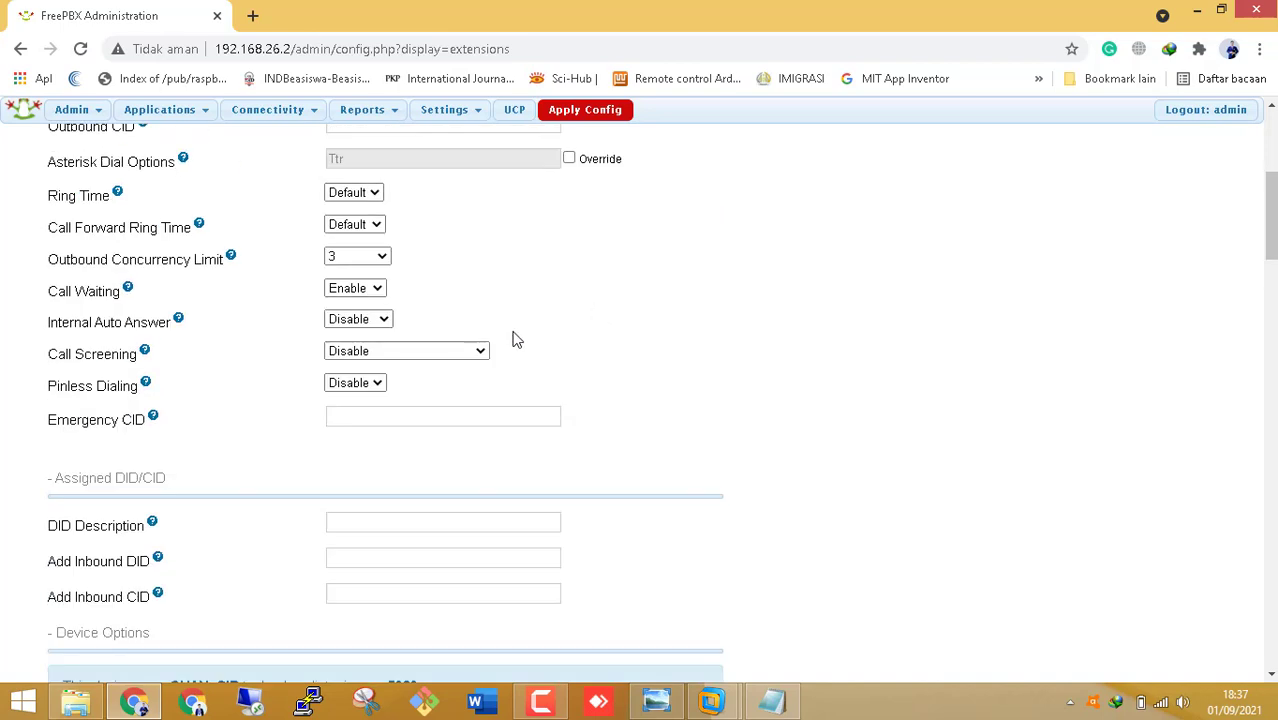
scroll(512, 340, up, 3)
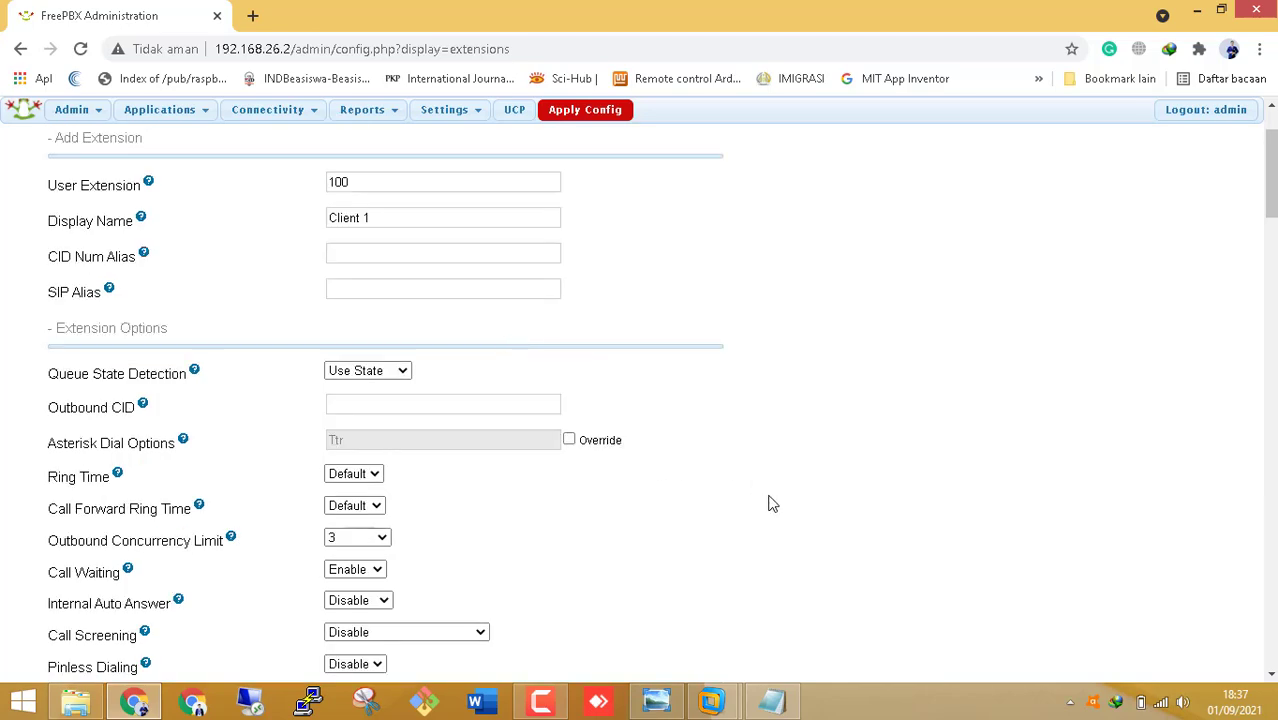
scroll(766, 502, down, 15)
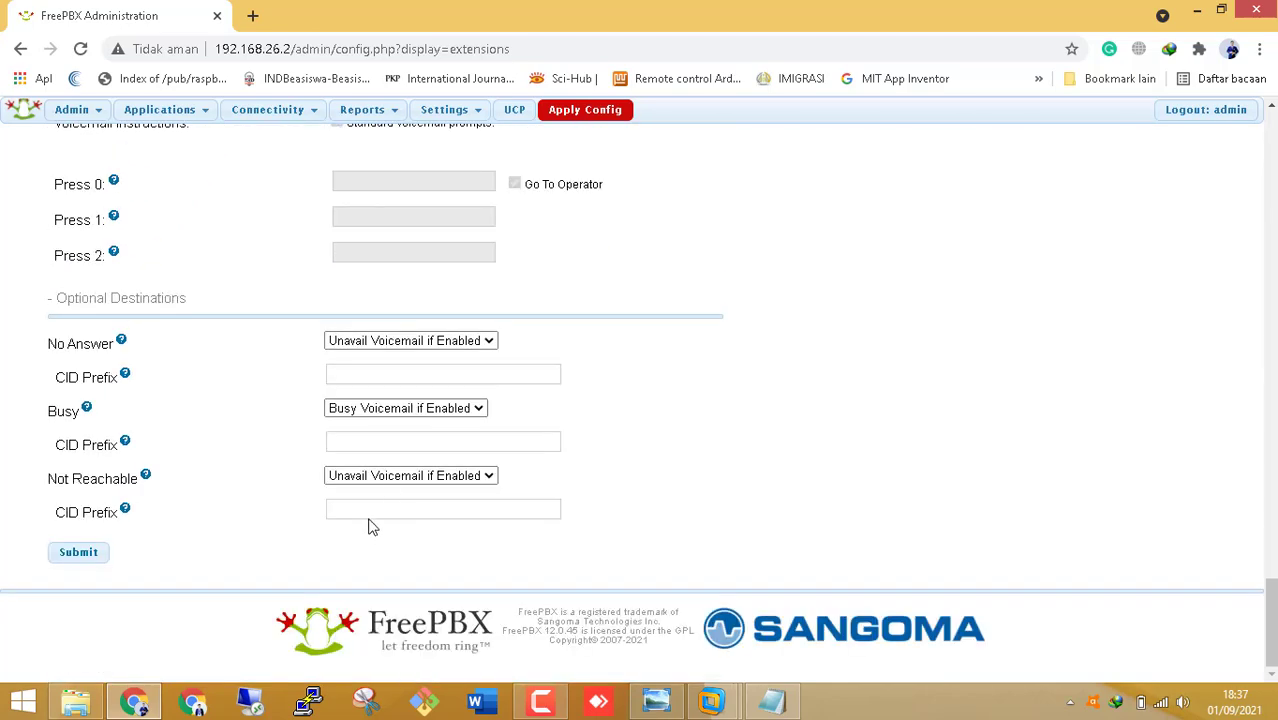
scroll(530, 460, up, 10)
scroll(1268, 440, up, 3)
scroll(1266, 283, up, 10)
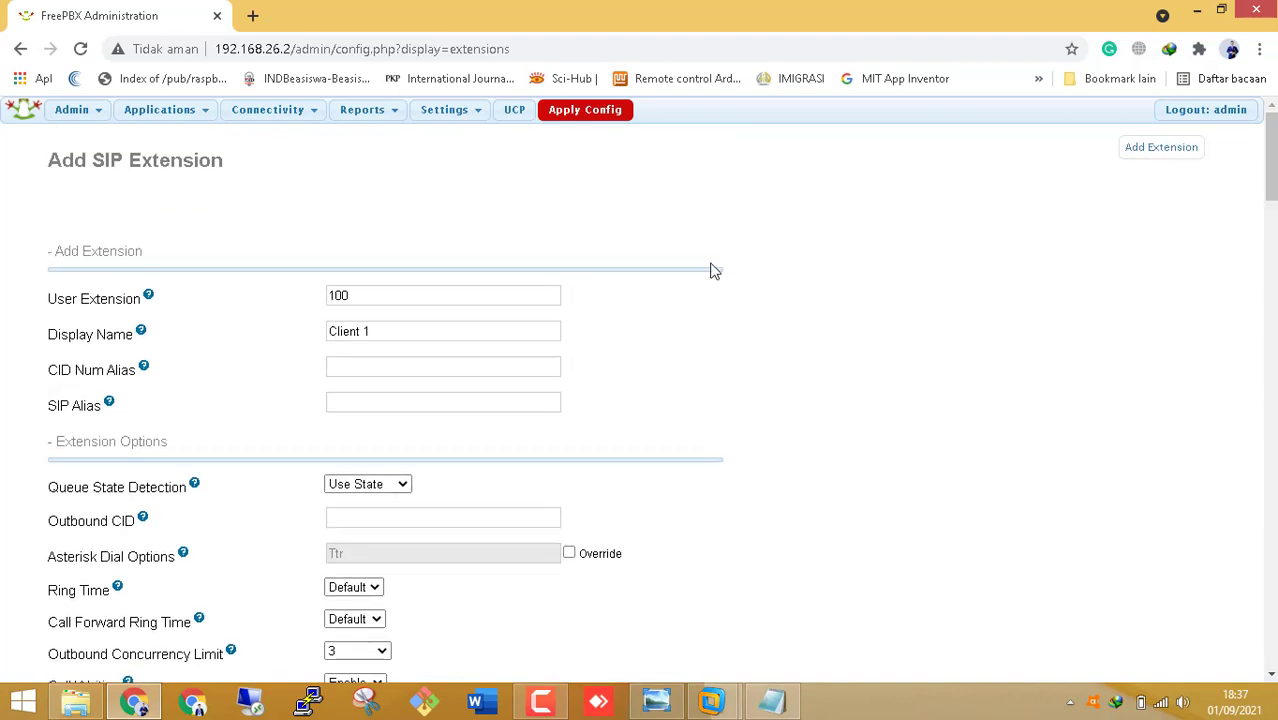
click(387, 335)
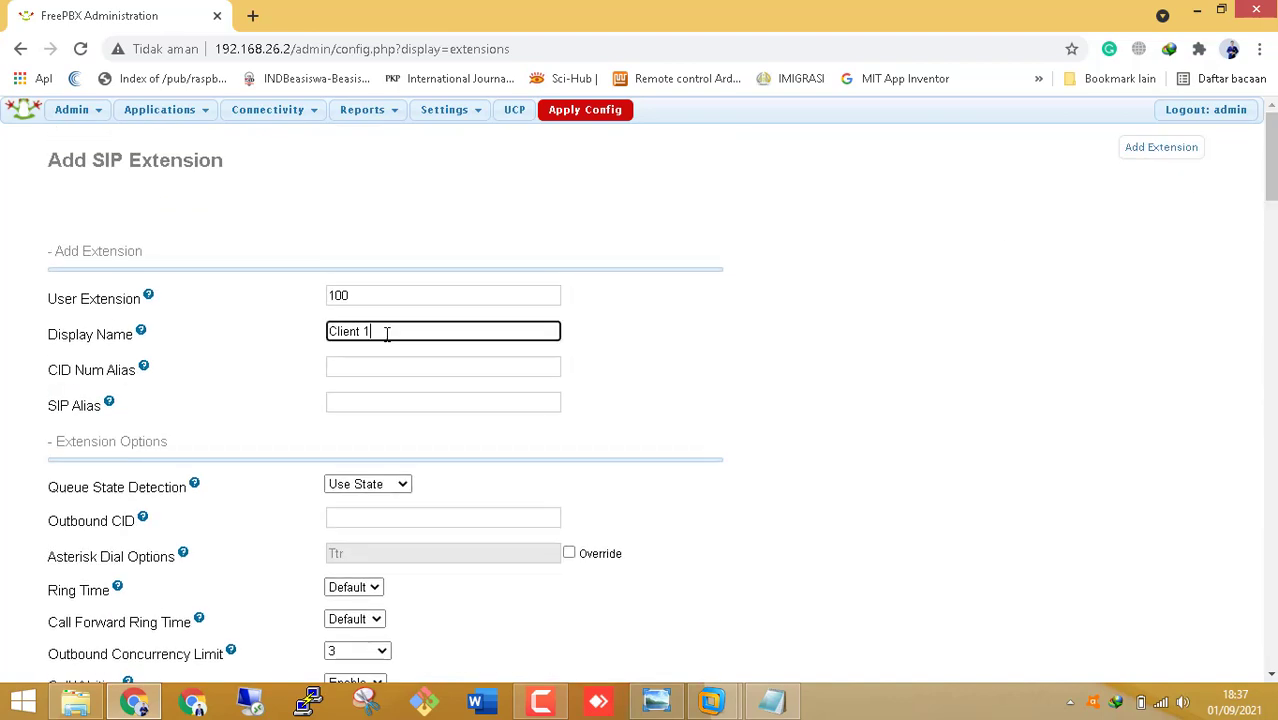
scroll(387, 335, down, 1)
click(397, 307)
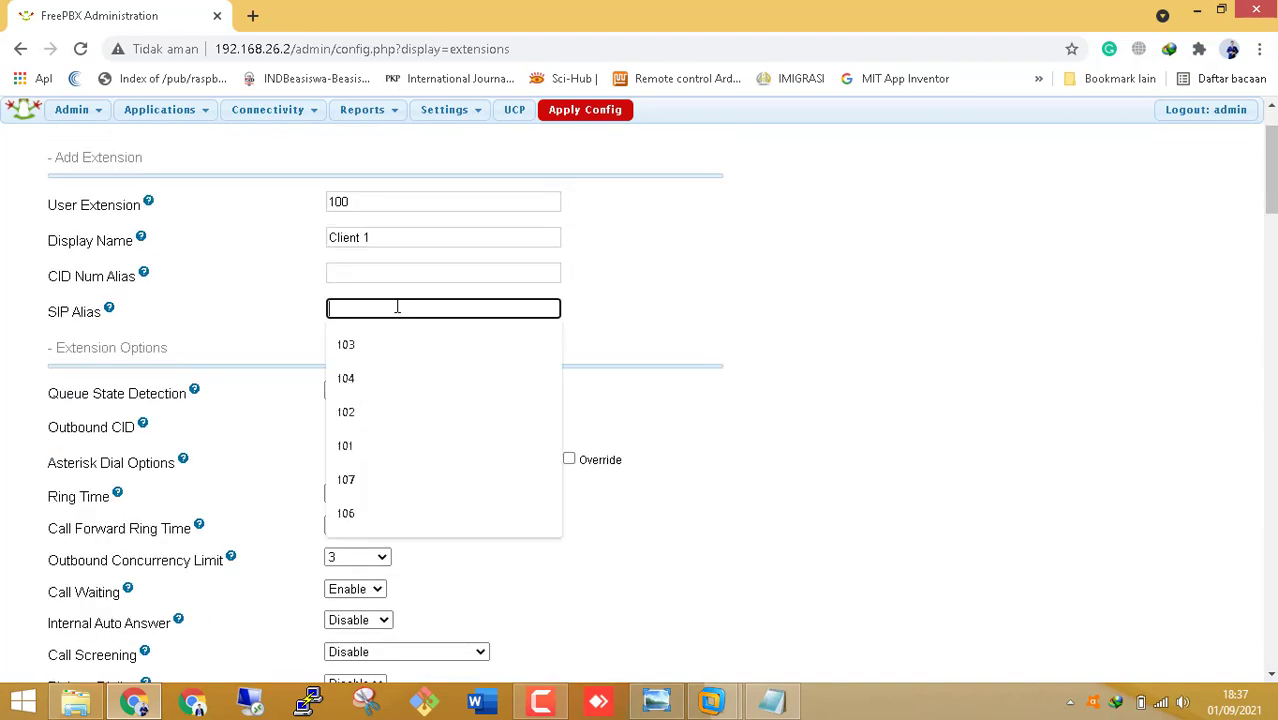
click(827, 350)
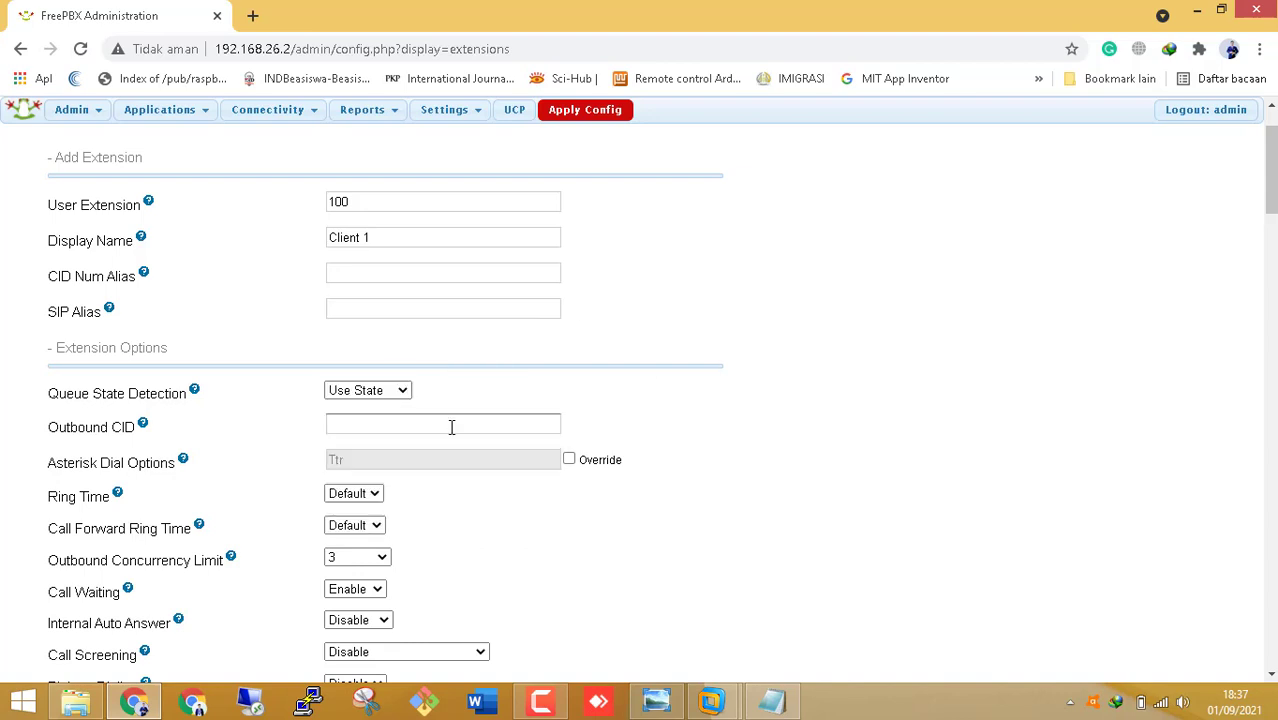
click(453, 424)
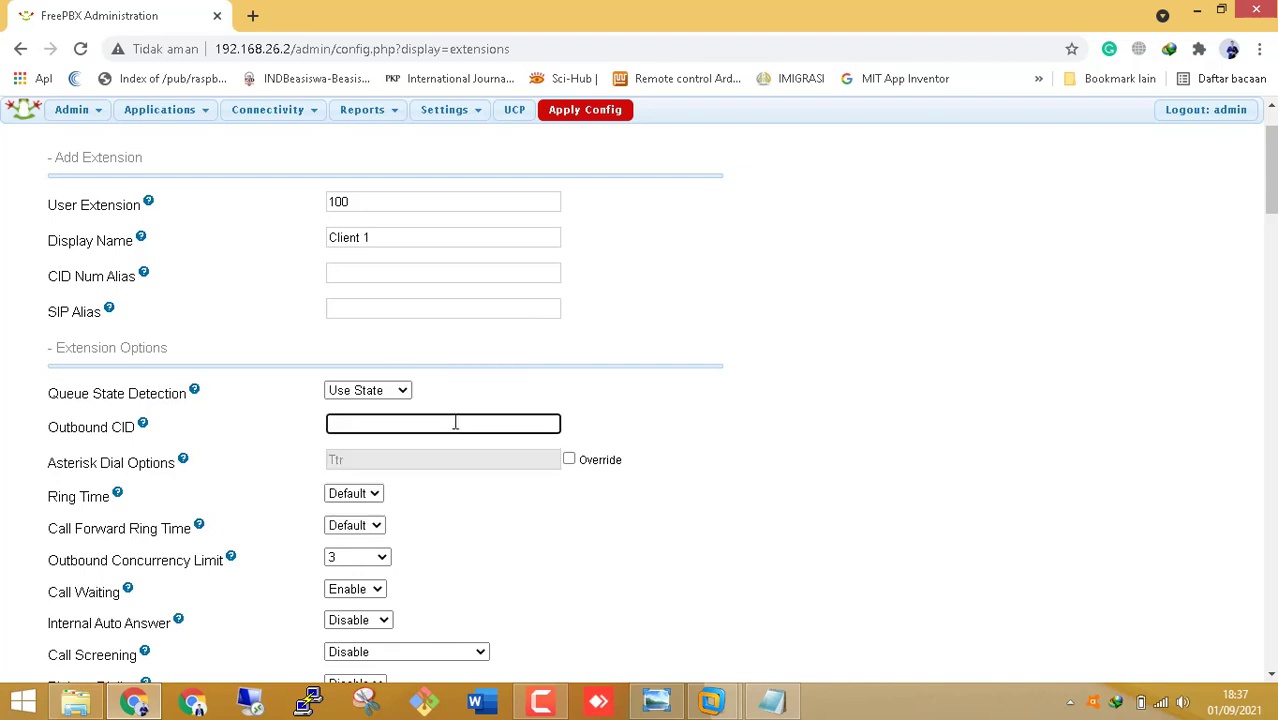
scroll(470, 447, down, 1)
text(100)
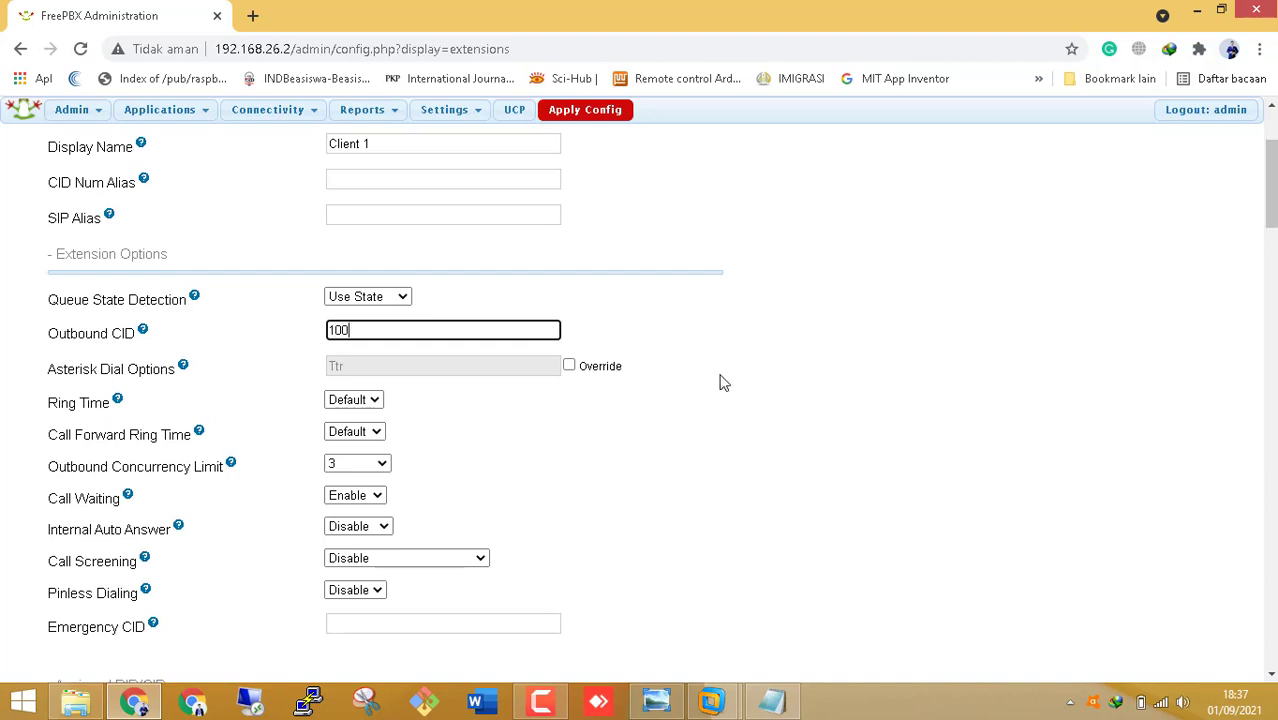
- Submit the extension 100 form
scroll(720, 382, down, 5)
scroll(722, 383, up, 1)
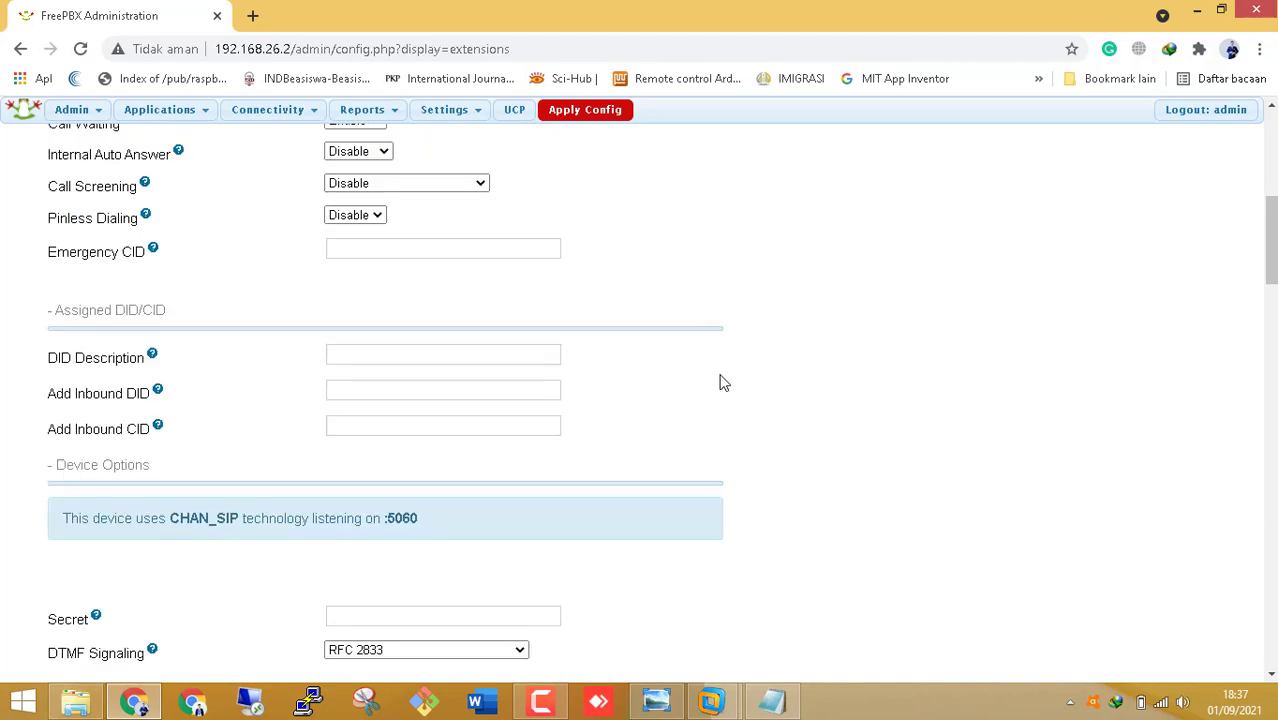
scroll(722, 382, down, 20)
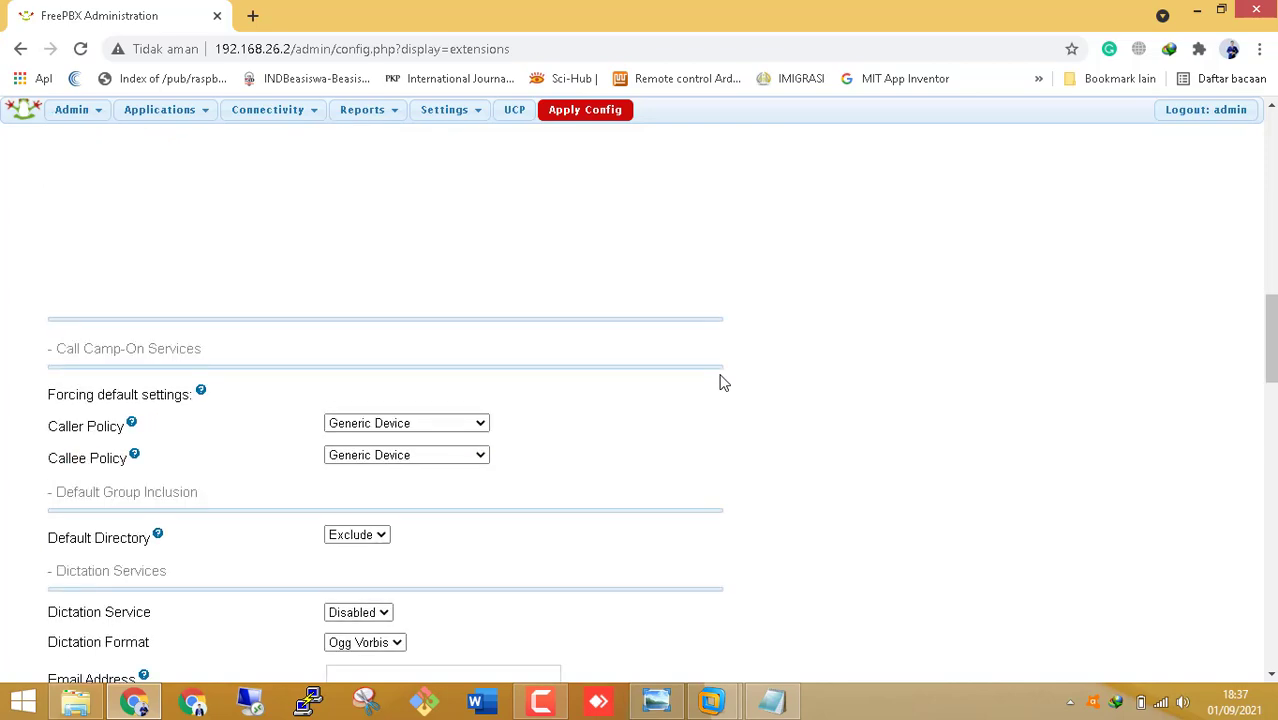
scroll(372, 466, up, 12)
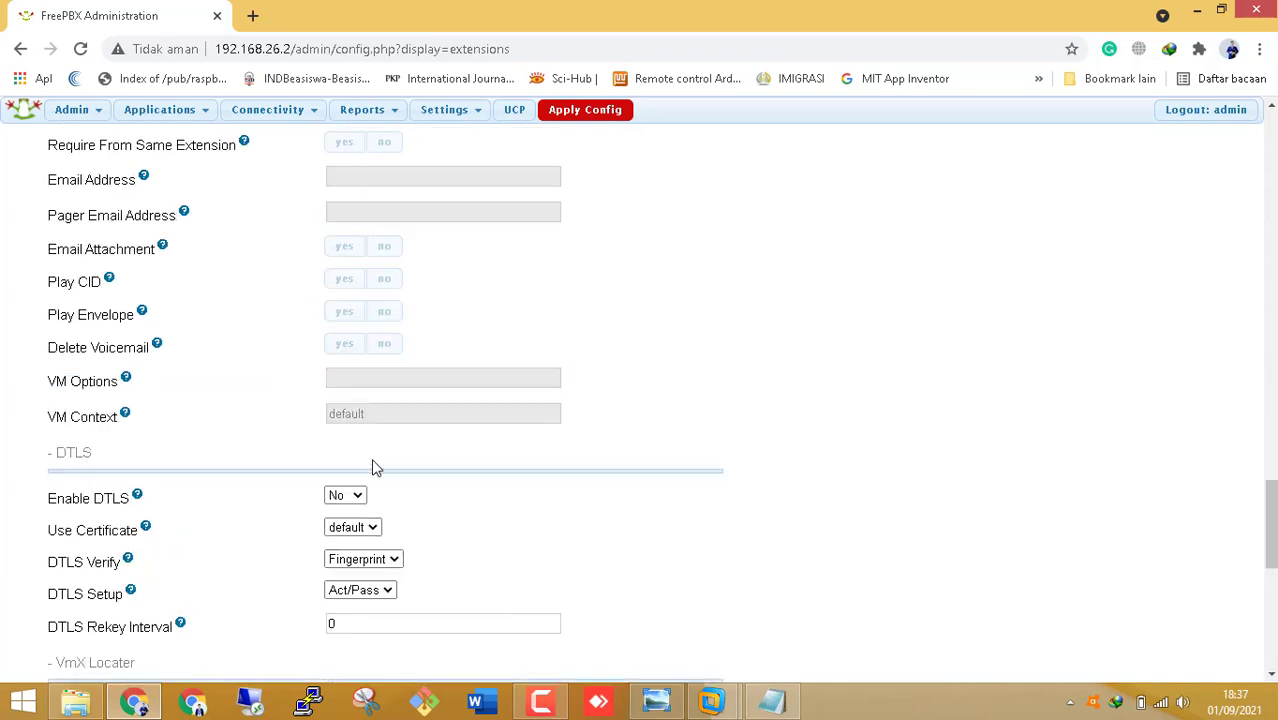
scroll(477, 288, up, 4)
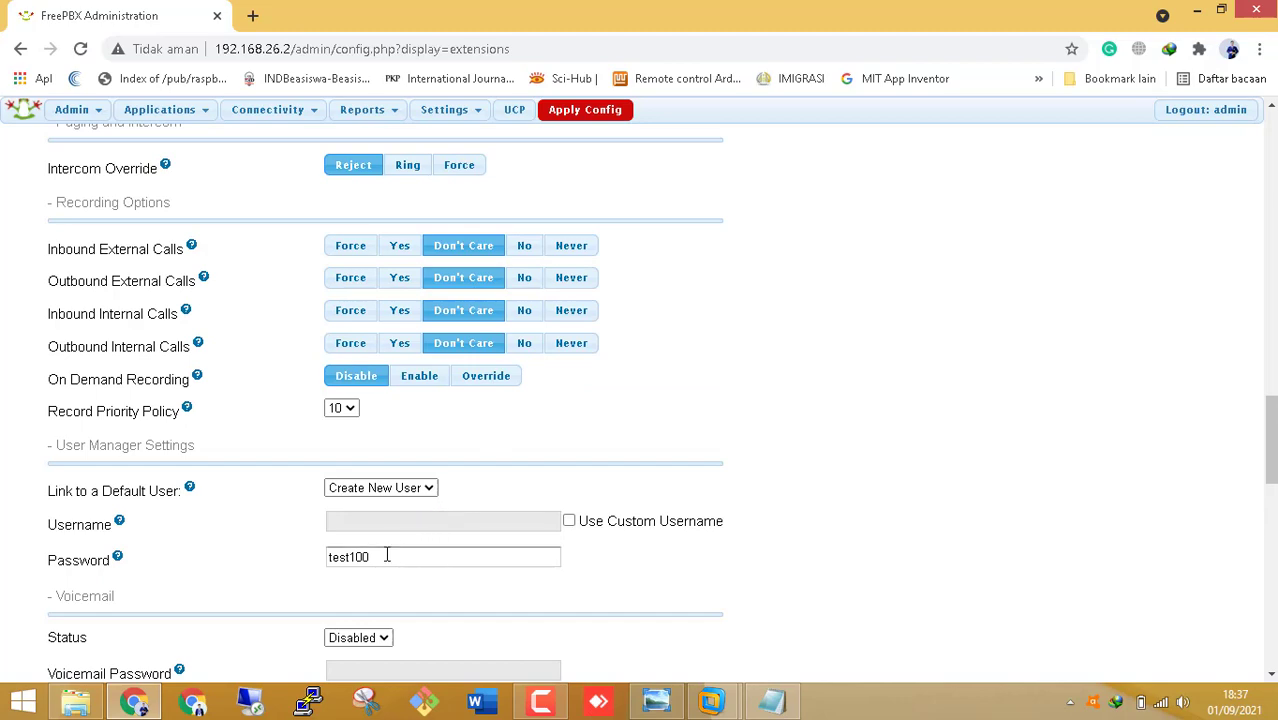
scroll(386, 556, up, 3)
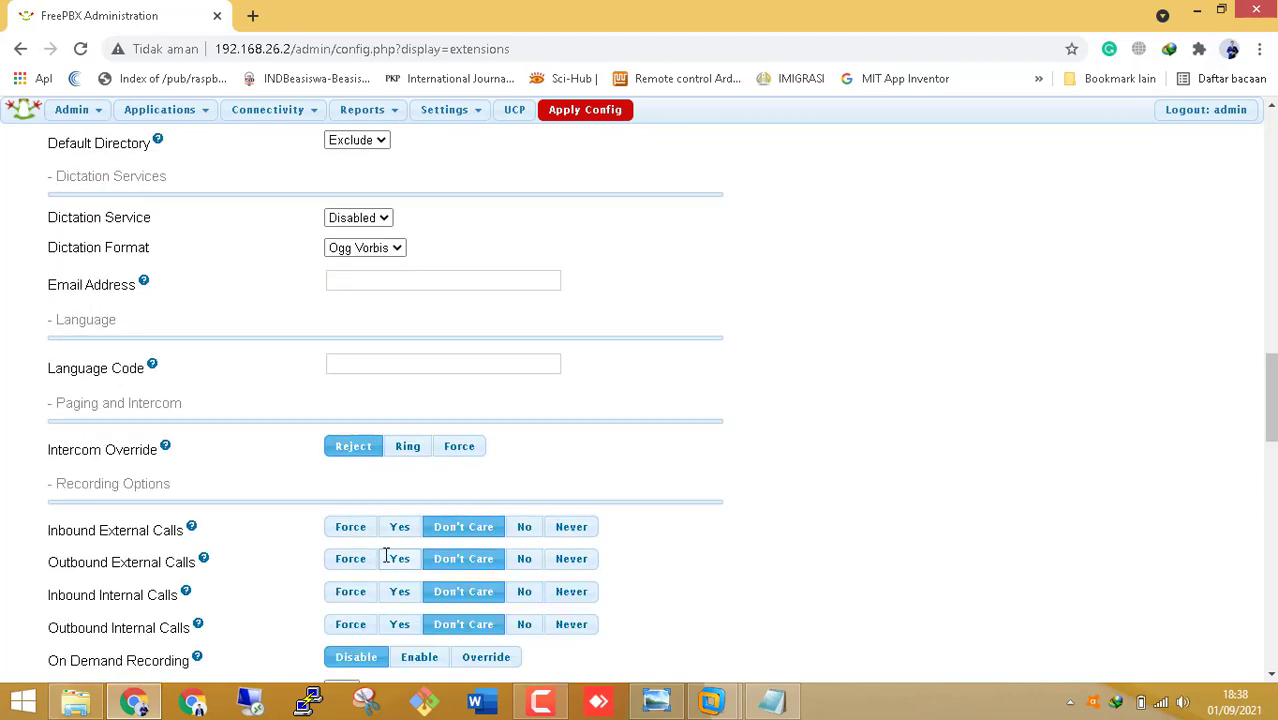
scroll(386, 558, down, 4)
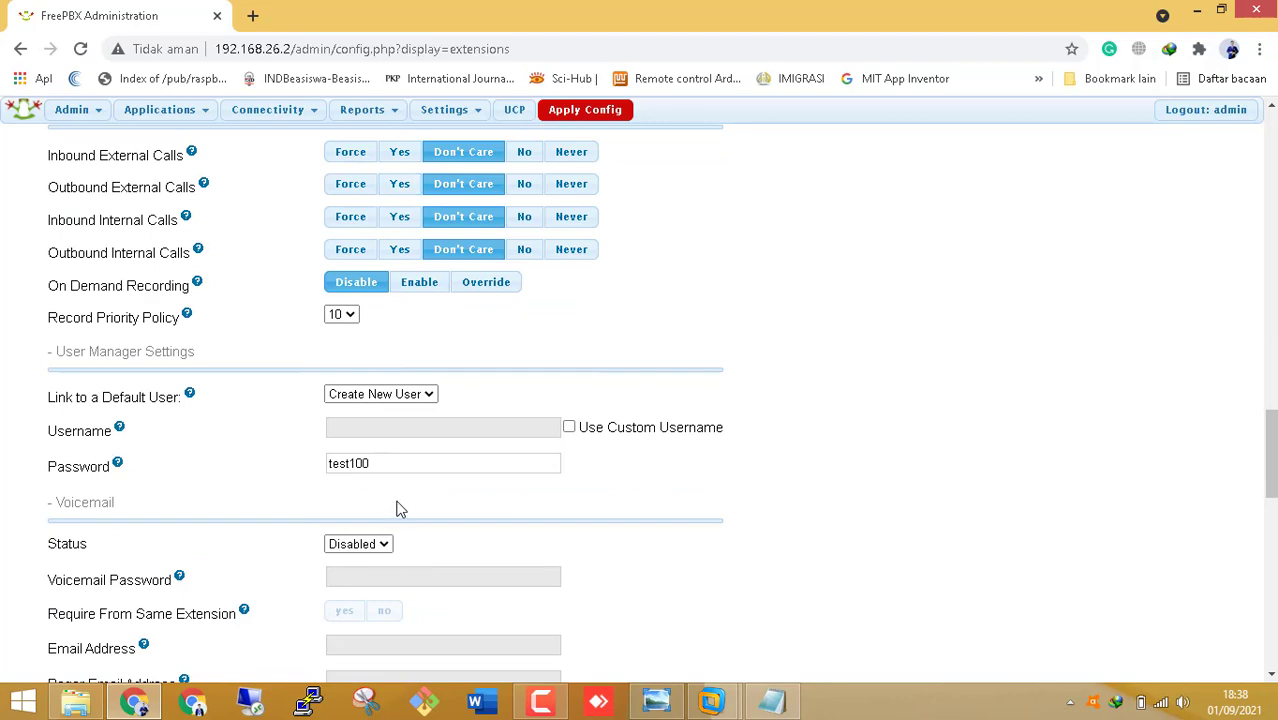
scroll(390, 490, down, 10)
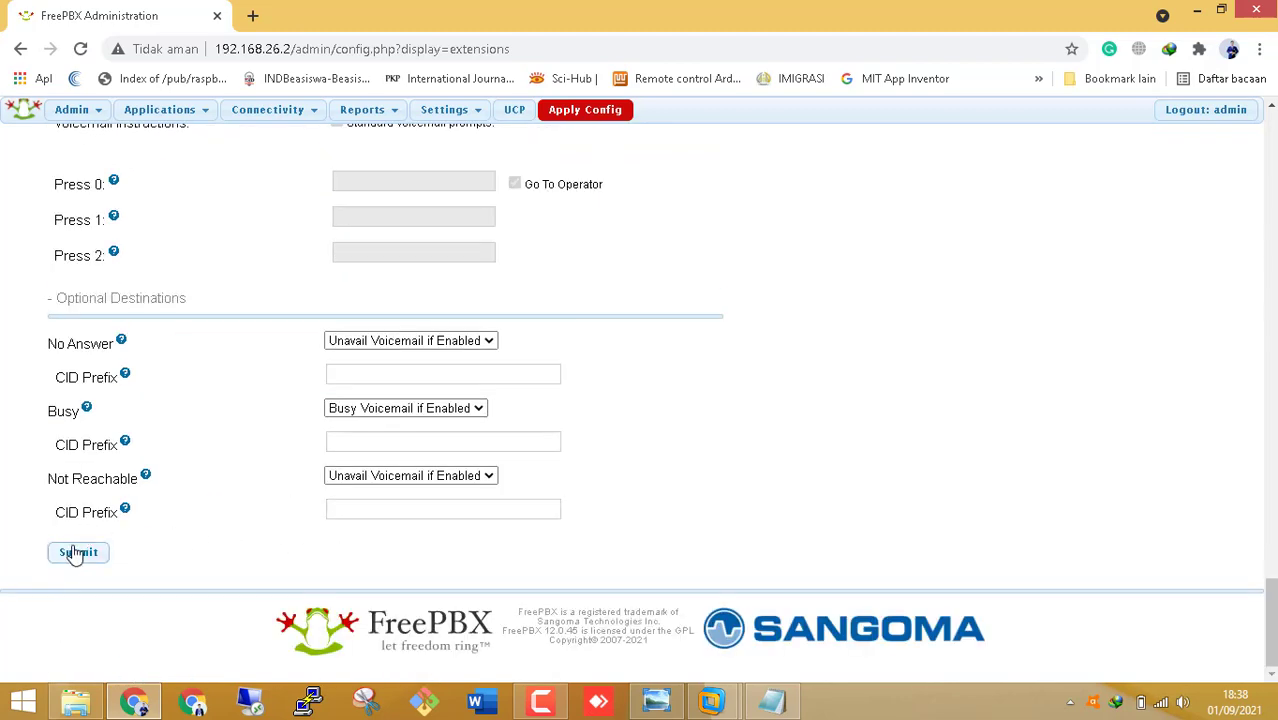
click(76, 553)
- Accept the empty secret for Client 1 <100>, apply config, and dismiss the retrieve_conf cidlookup error
click(741, 195)
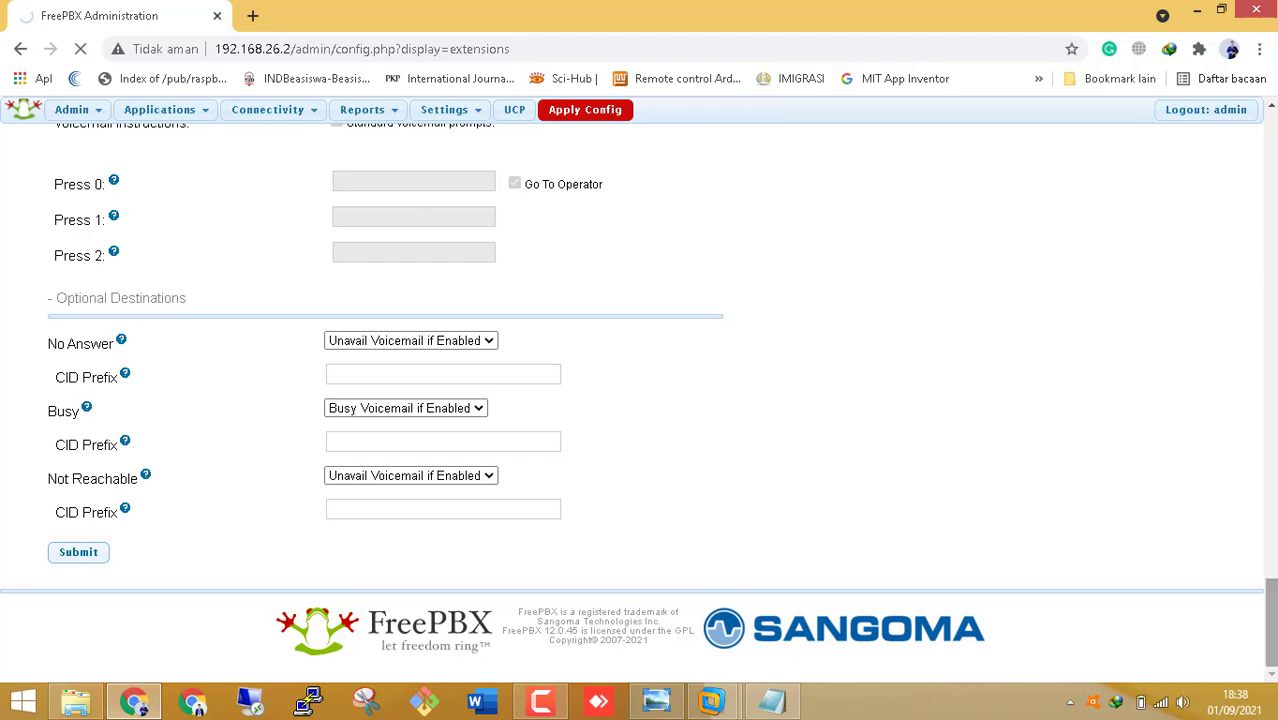
drag(1270, 560, 1270, 115)
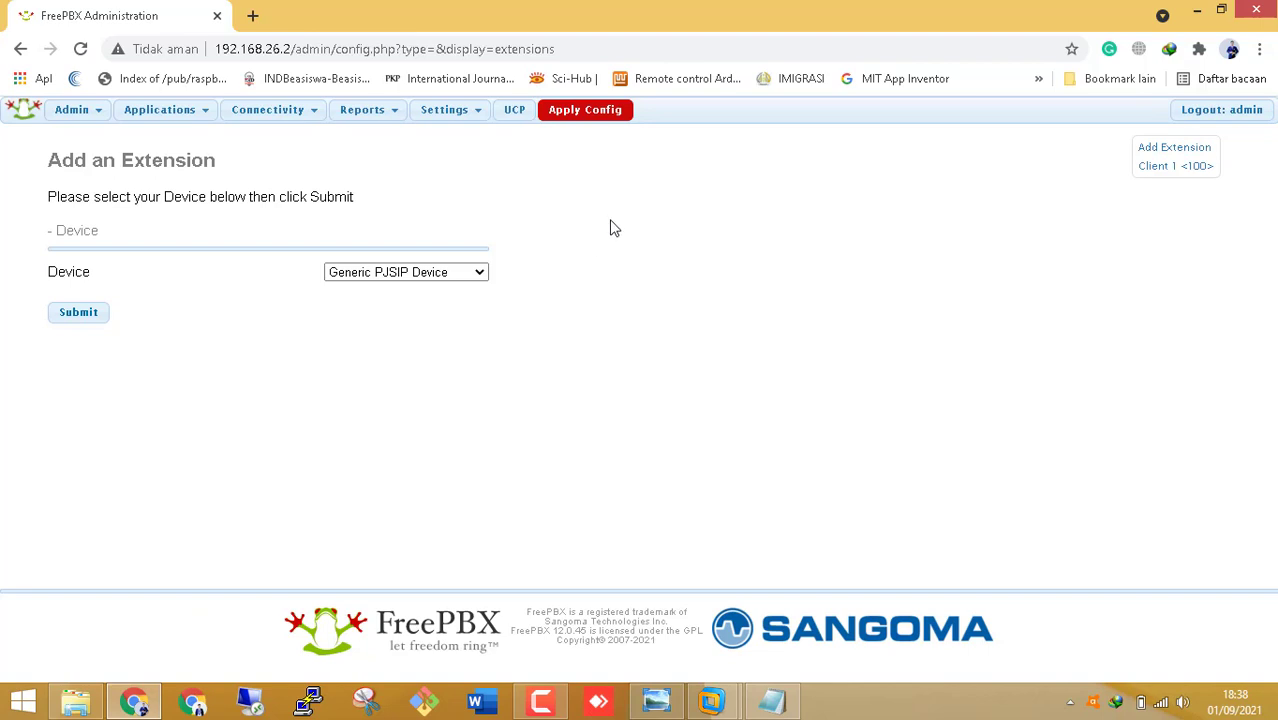
click(610, 117)
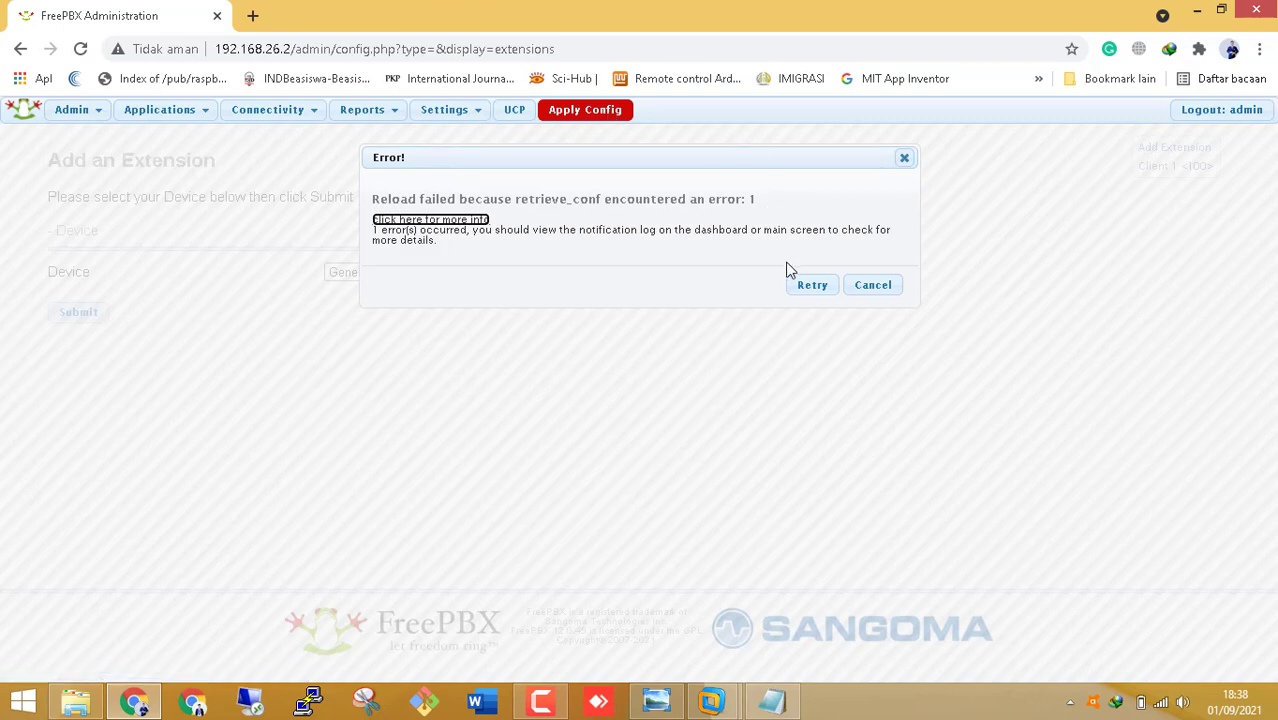
click(478, 222)
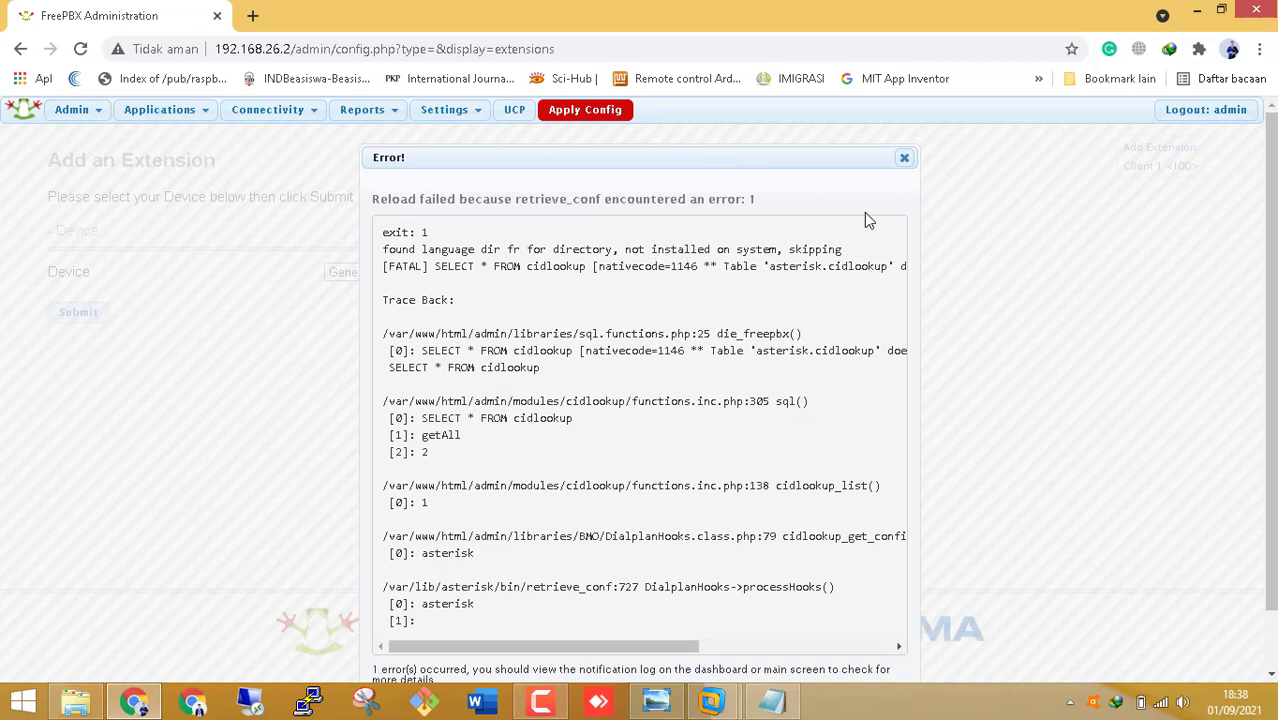
click(904, 157)
mouse_move(91, 120)
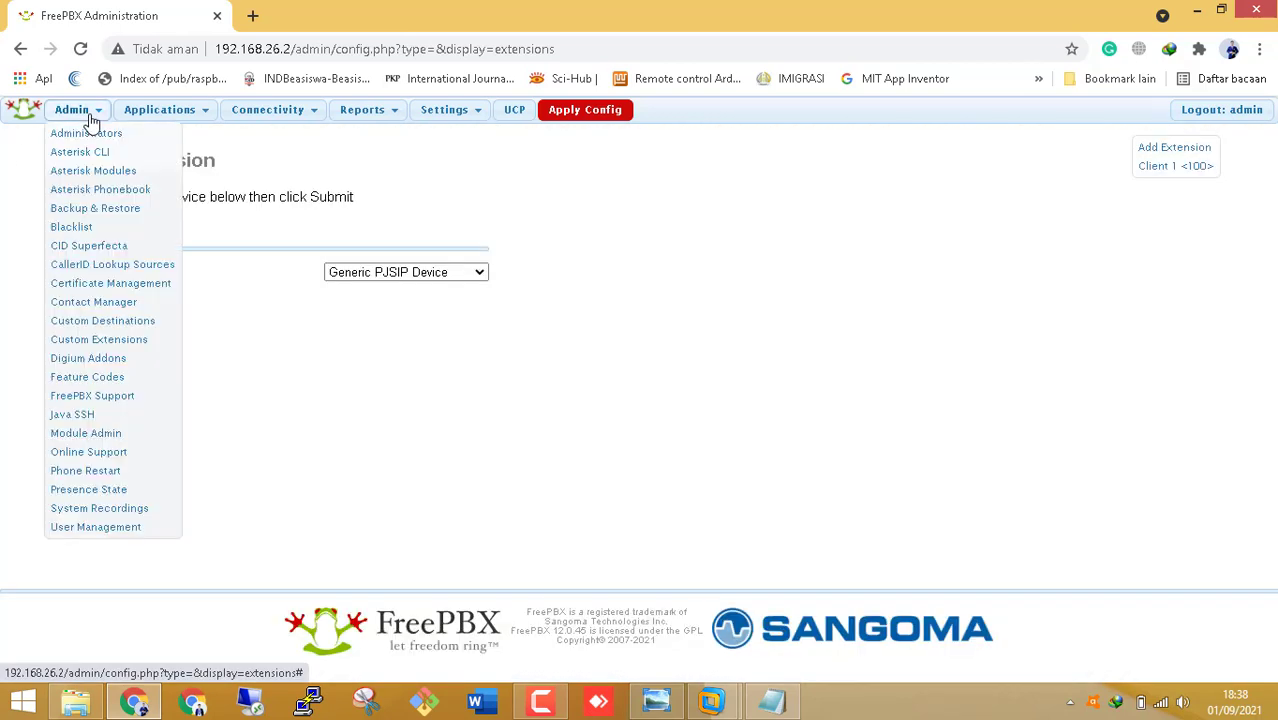
- Mark the CallerID Lookup module for uninstall in Module Admin
click(105, 440)
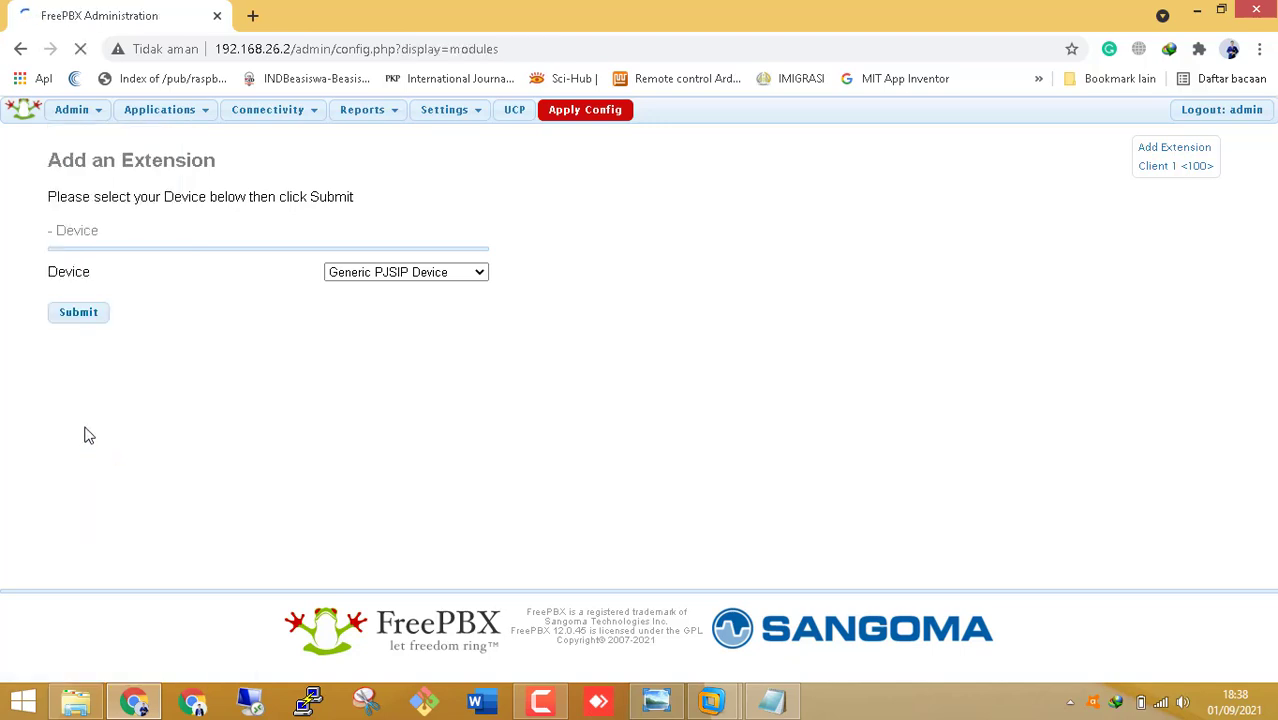
scroll(114, 428, down, 1)
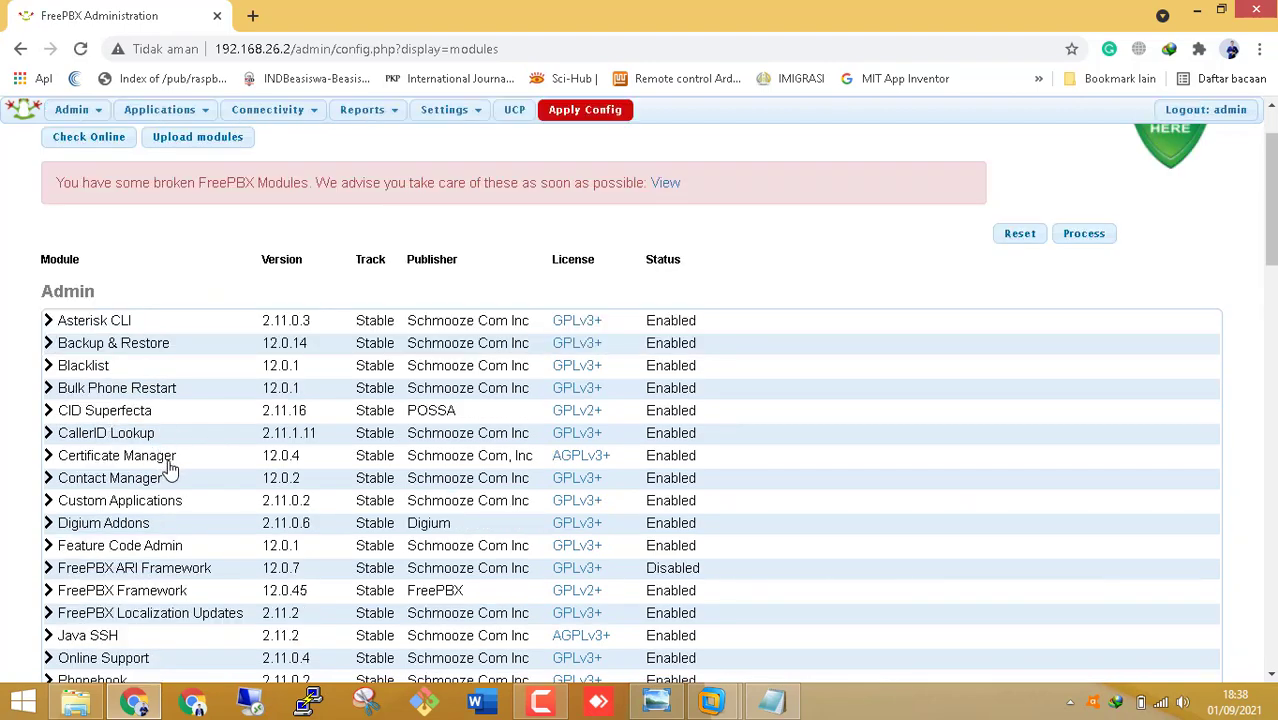
click(106, 434)
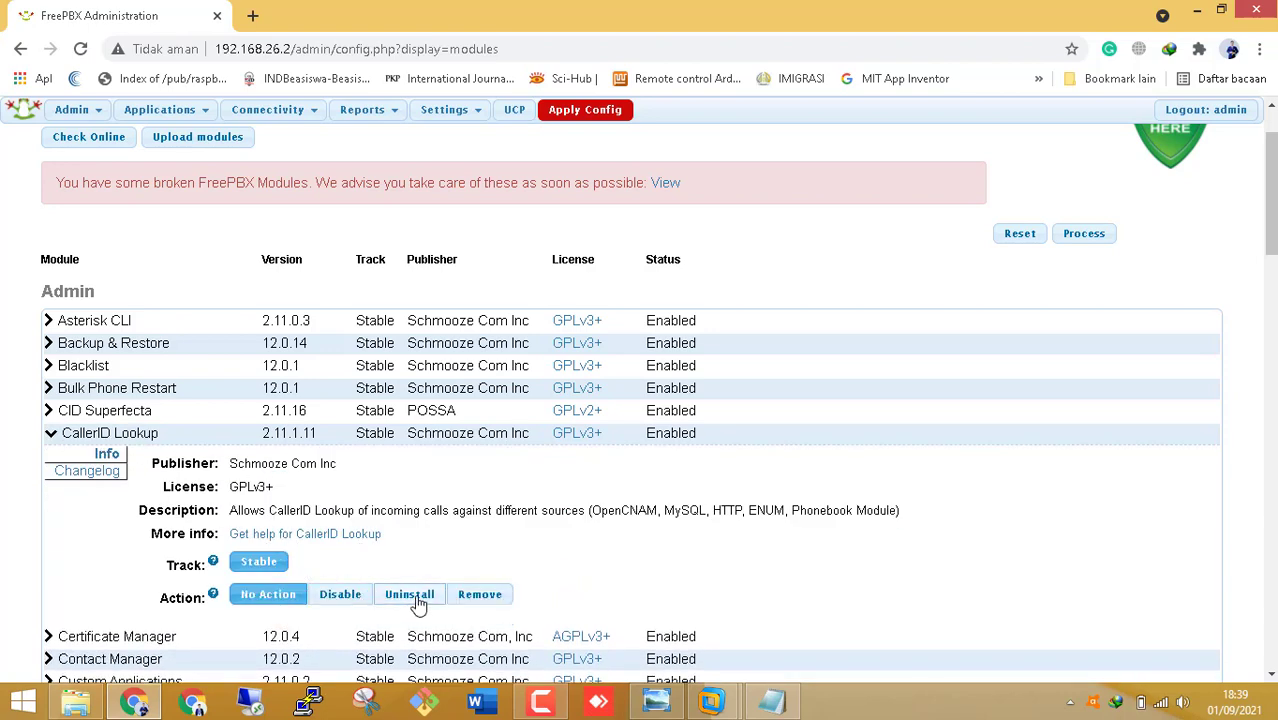
click(419, 598)
scroll(419, 600, down, 3)
scroll(610, 460, up, 3)
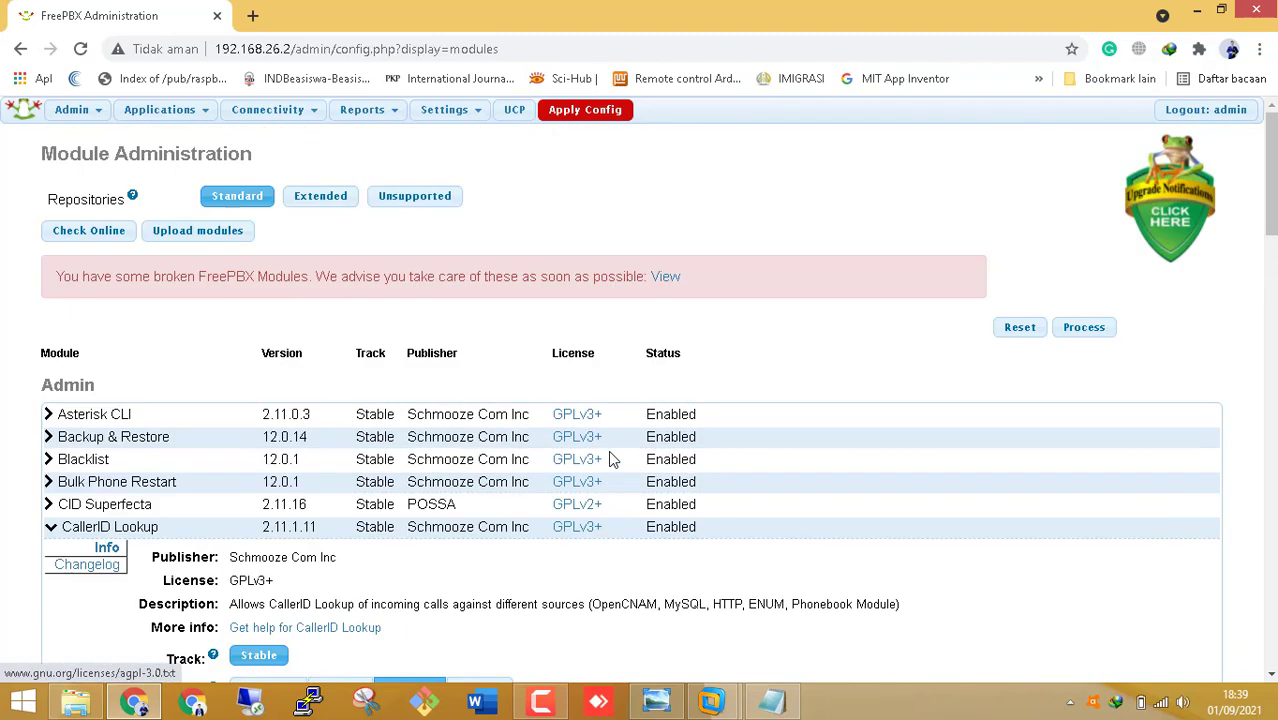
scroll(608, 457, down, 3)
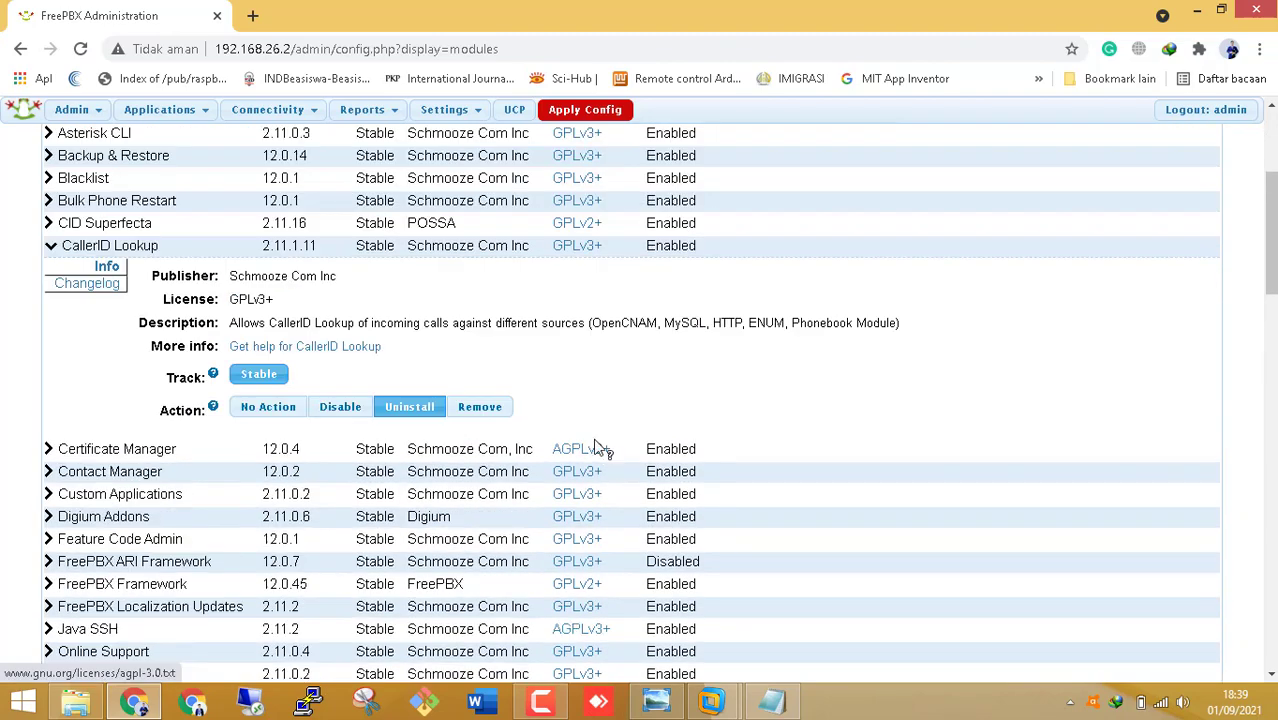
scroll(600, 448, up, 5)
- Process and confirm the CallerID Lookup uninstall, then apply the configuration
click(1086, 330)
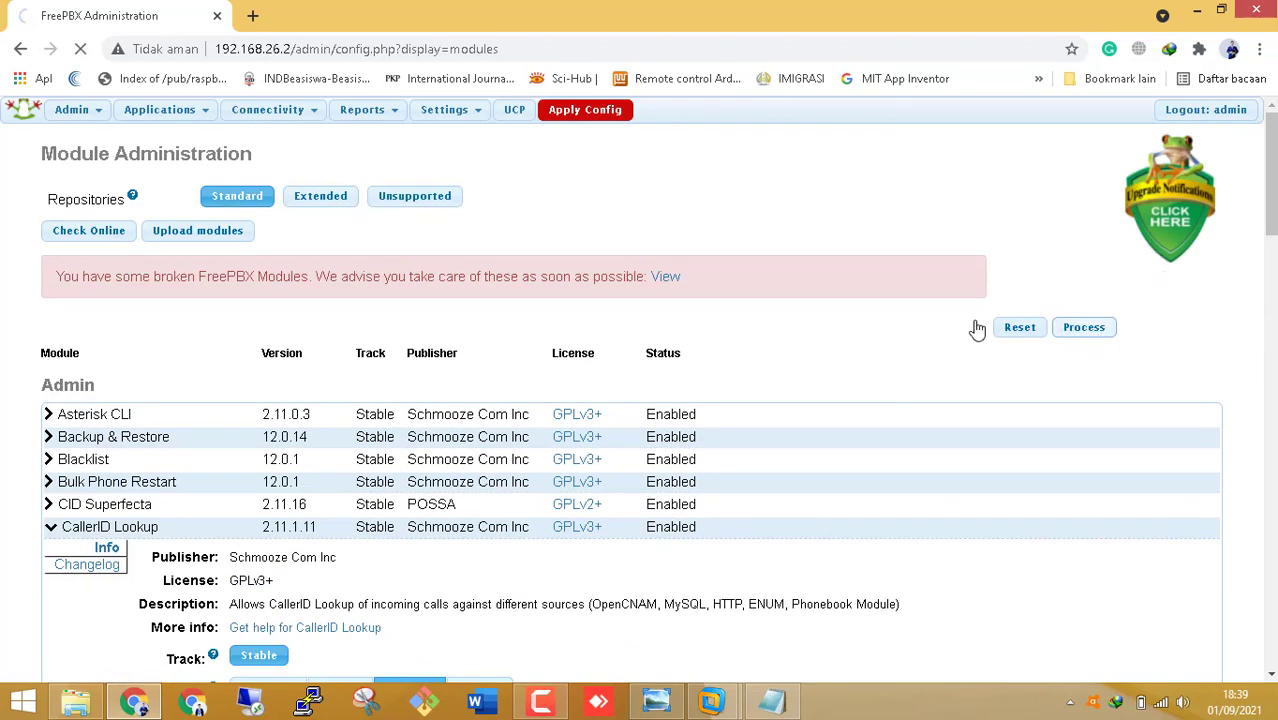
scroll(380, 418, down, 1)
click(75, 251)
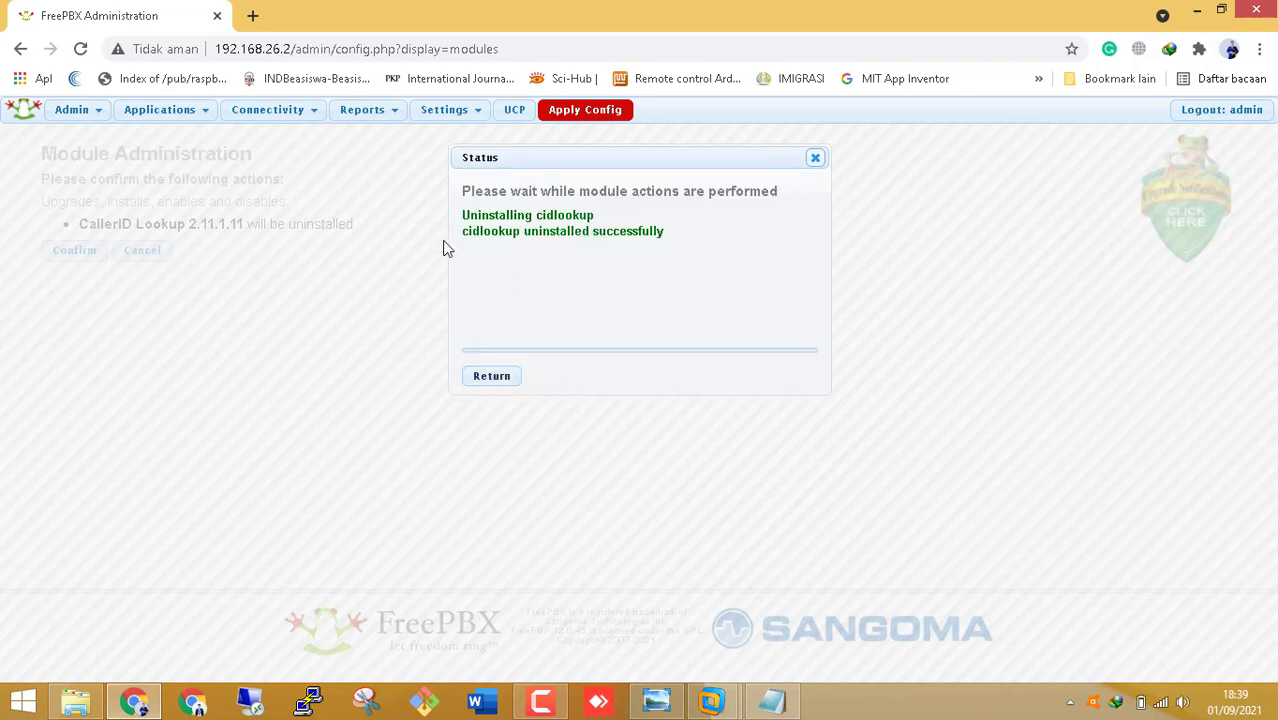
click(816, 160)
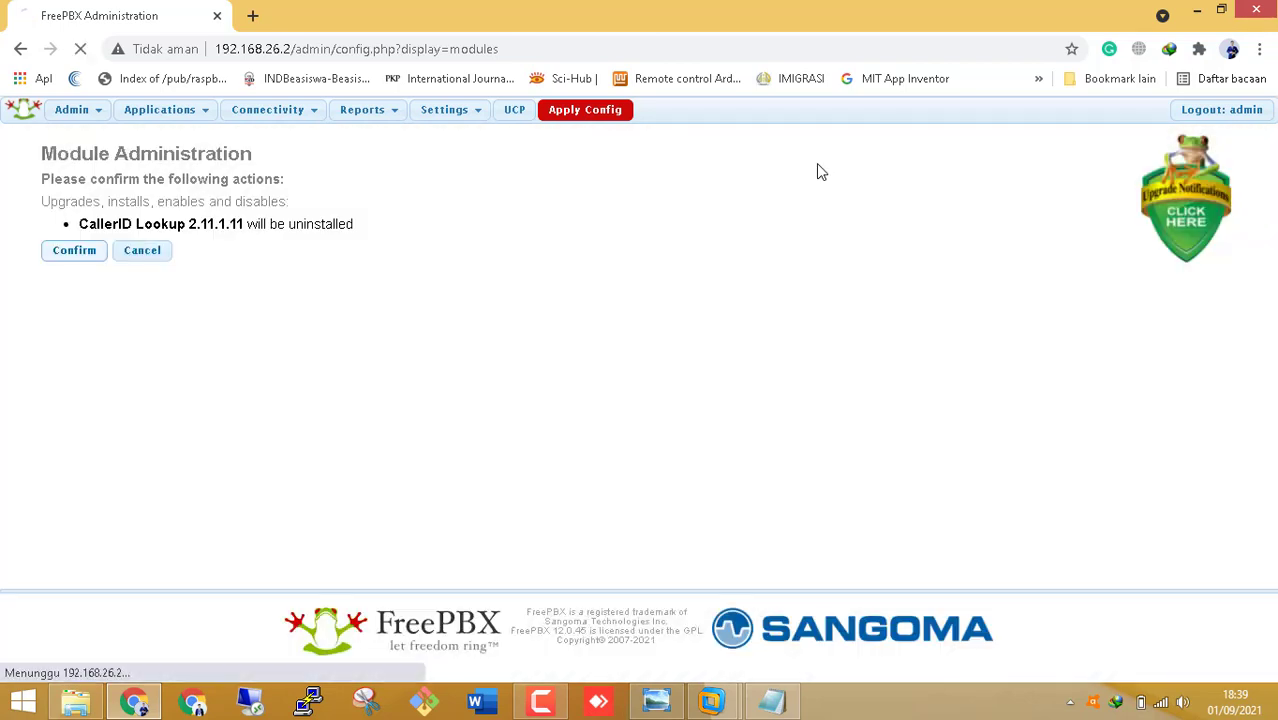
click(600, 112)
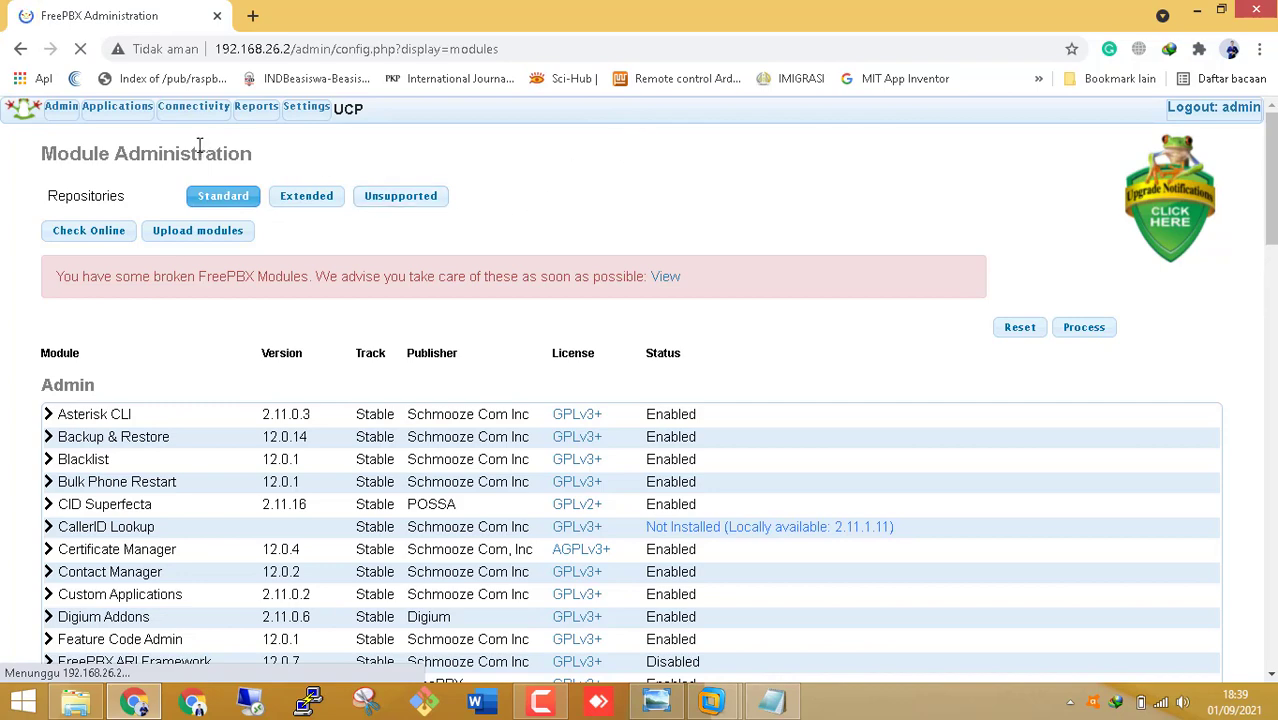
- Go to Applications > Extensions and submit Generic CHAN SIP Device as the new device type
click(190, 112)
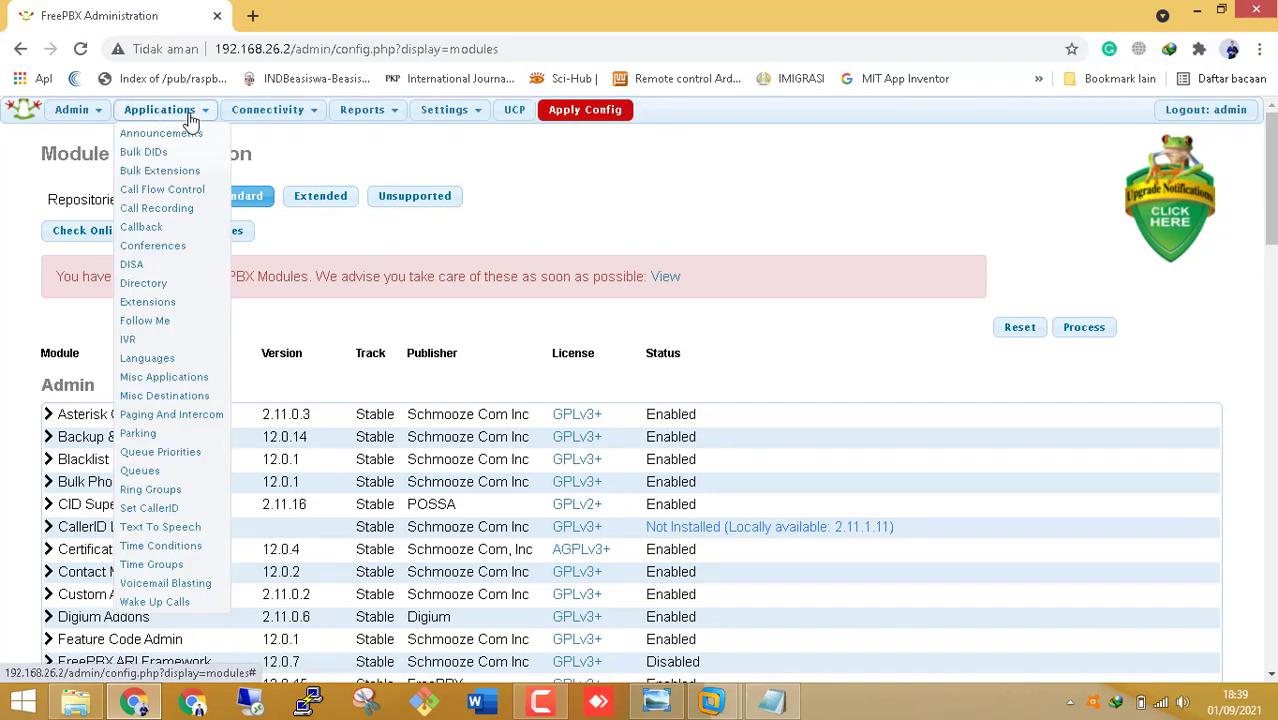
click(160, 302)
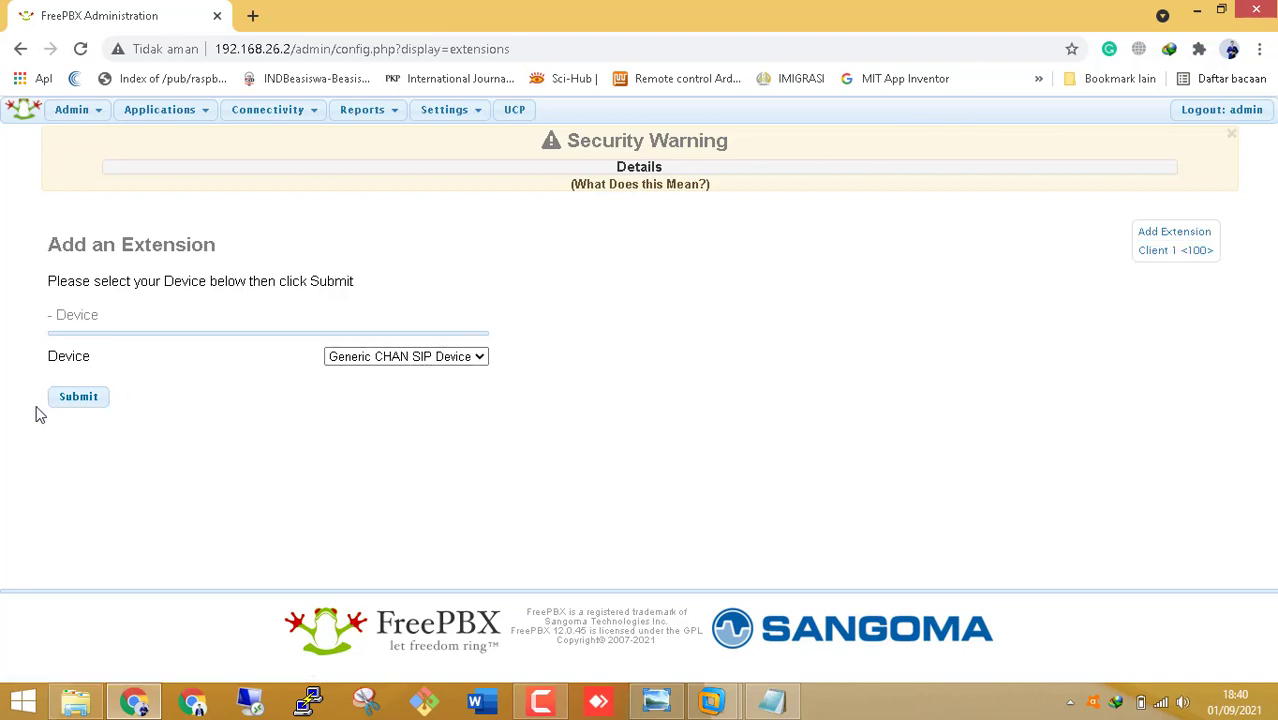
click(78, 402)
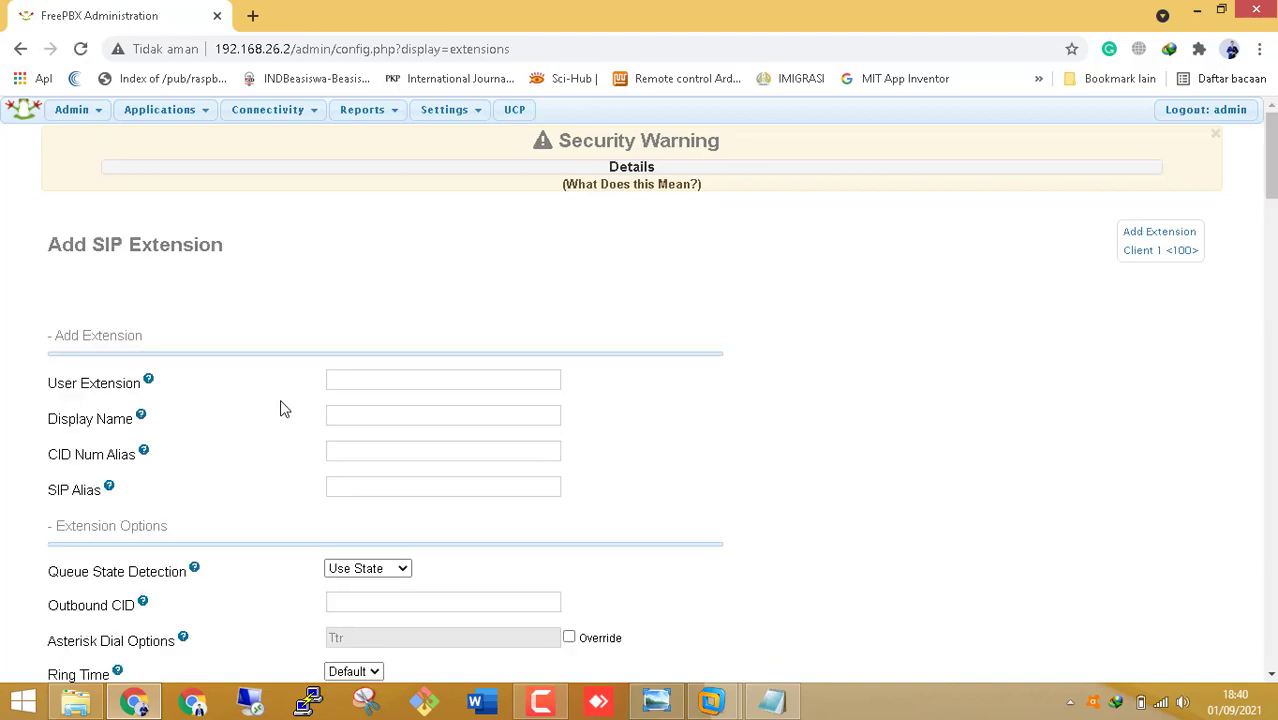
- Enter User Extension 101, Display Name 'Client 2' and Outbound CID 101
click(384, 383)
text(101)
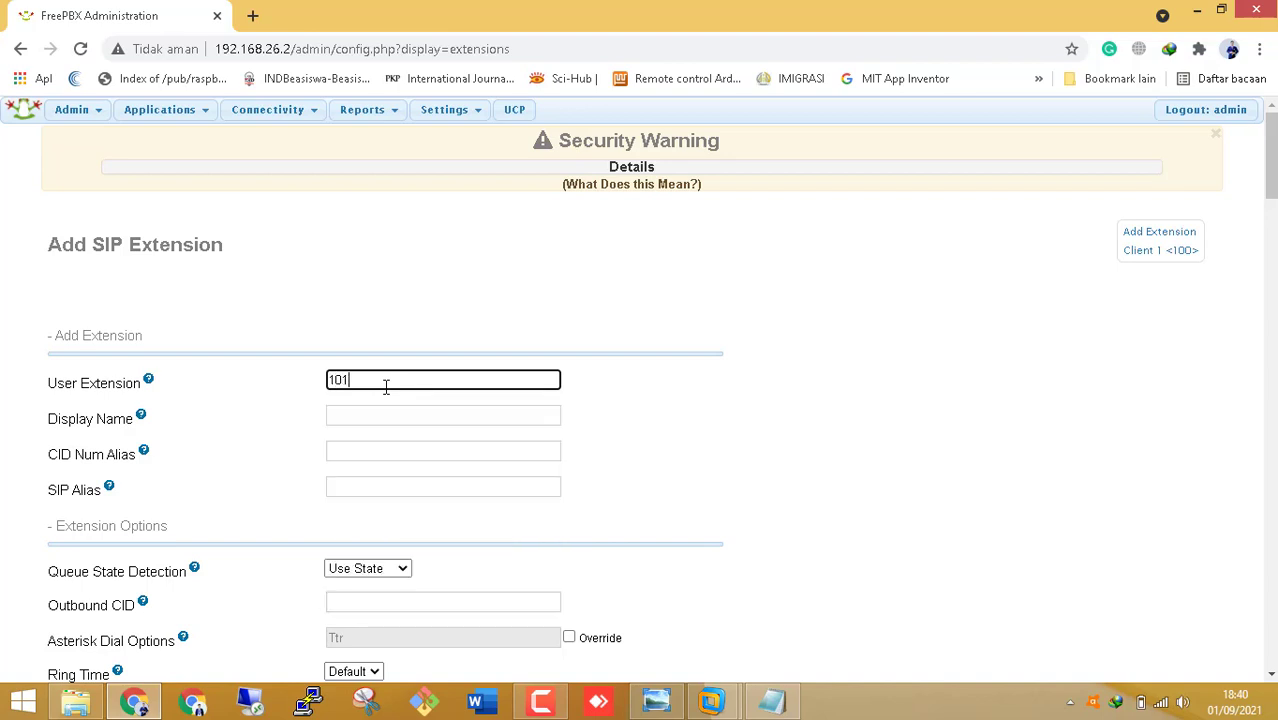
key(Tab)
text(Client 2)
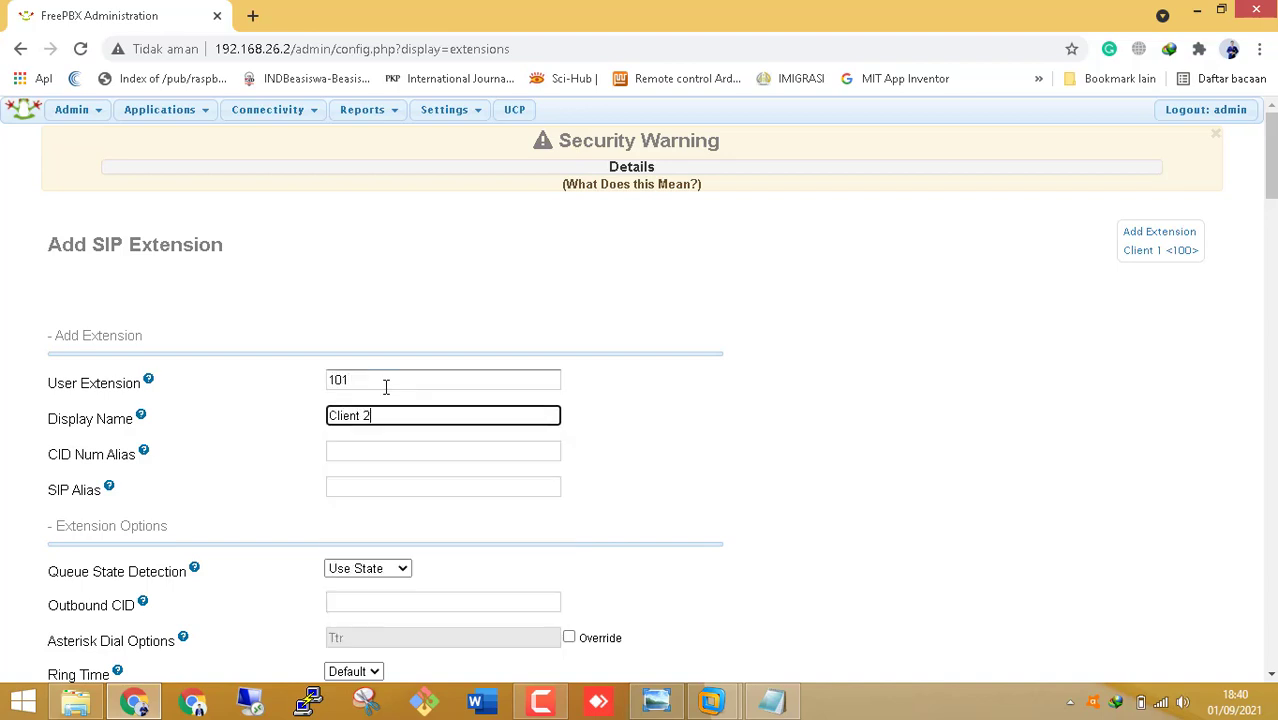
key(Tab)
key(Tab)
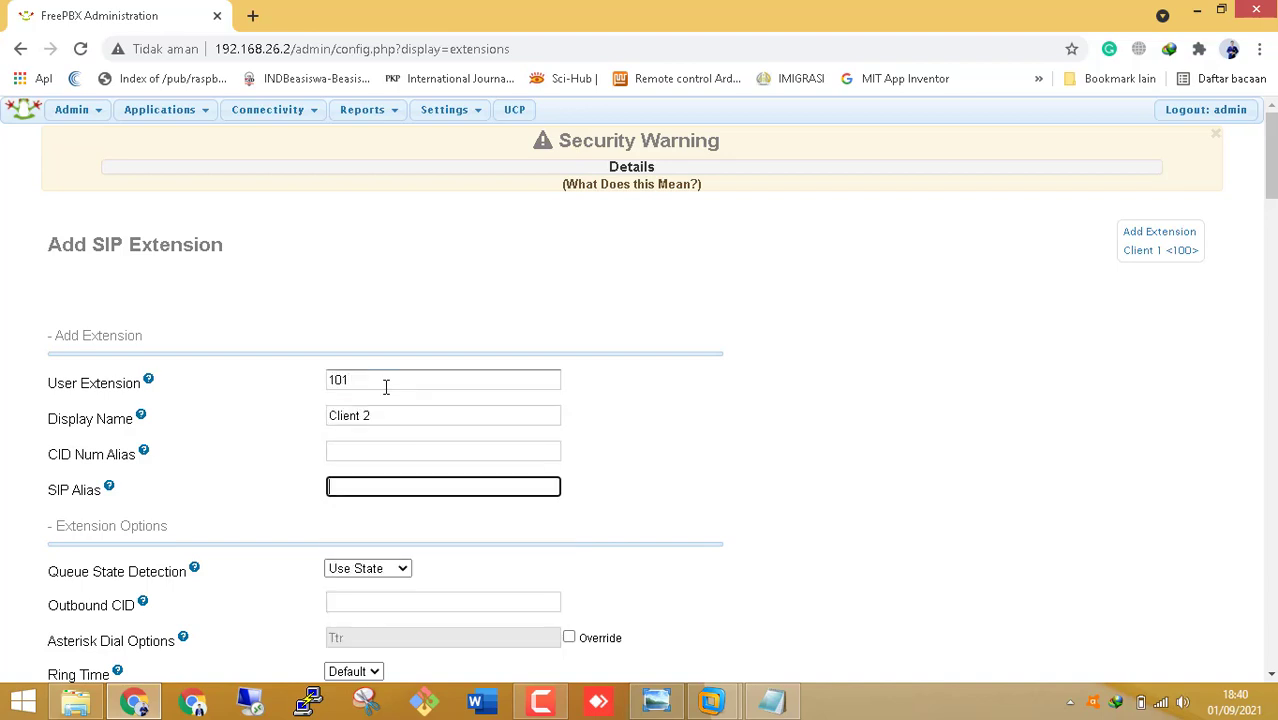
scroll(386, 387, down, 2)
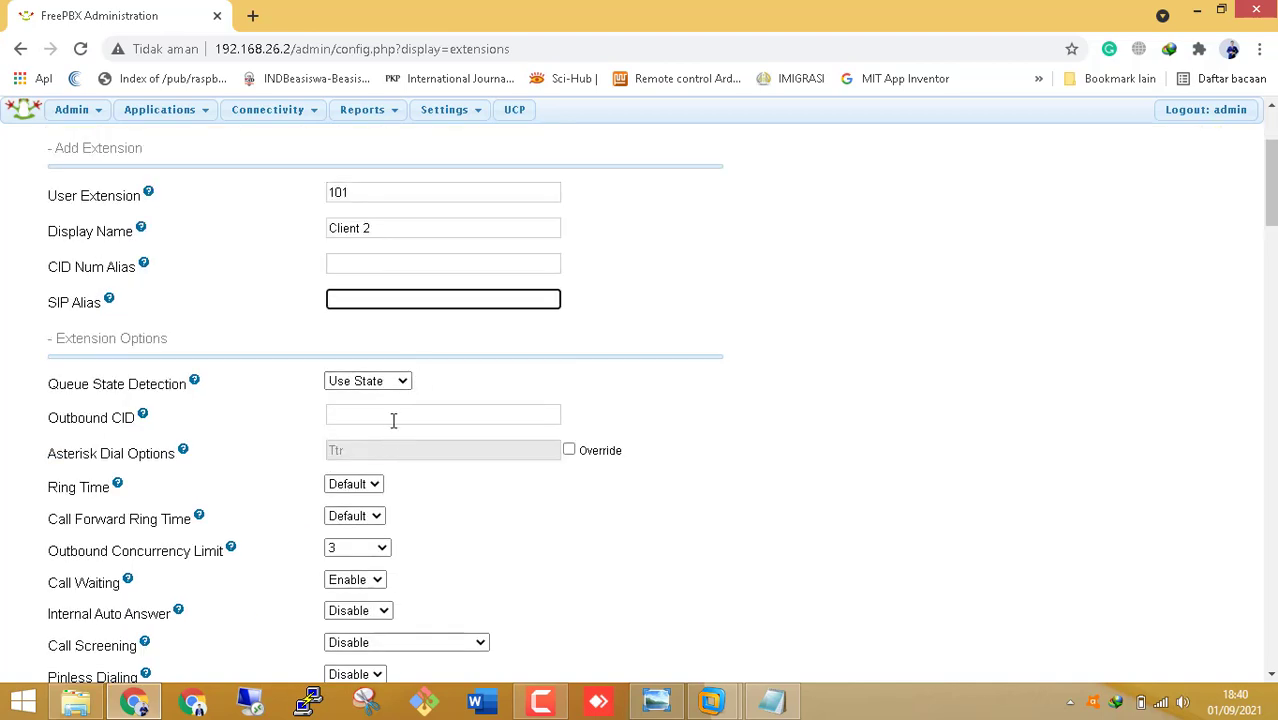
click(394, 419)
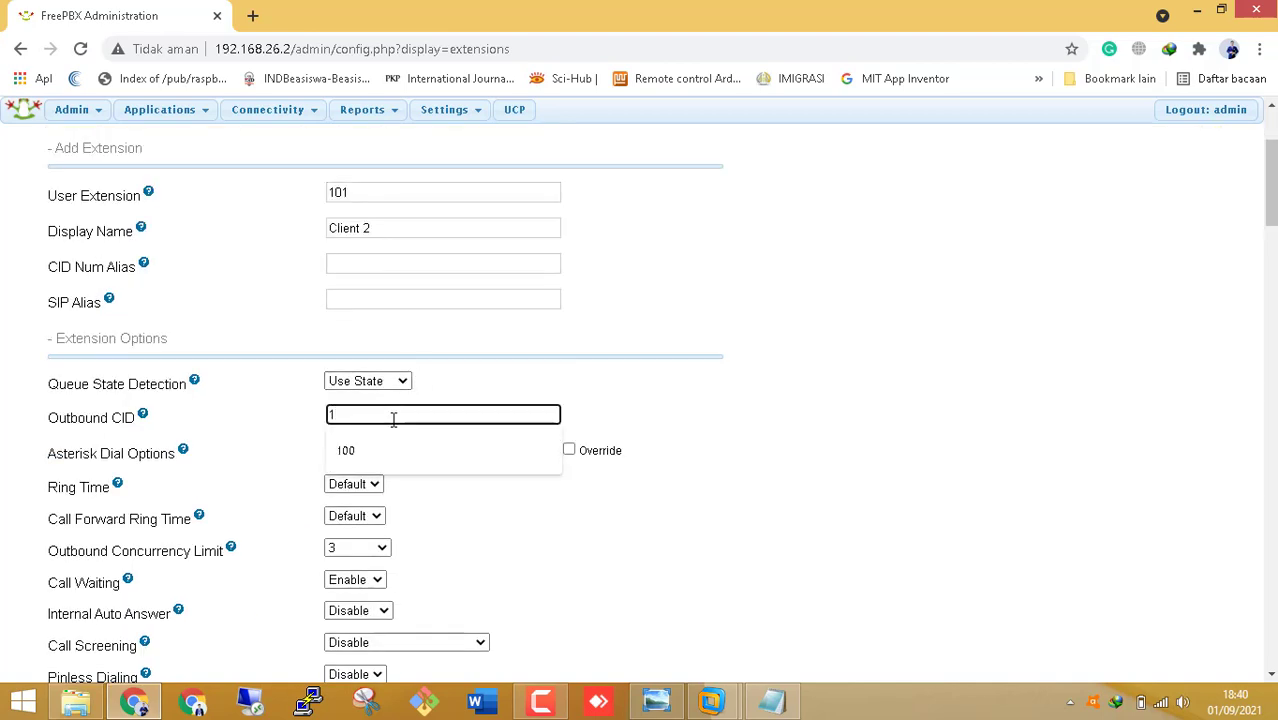
text(101)
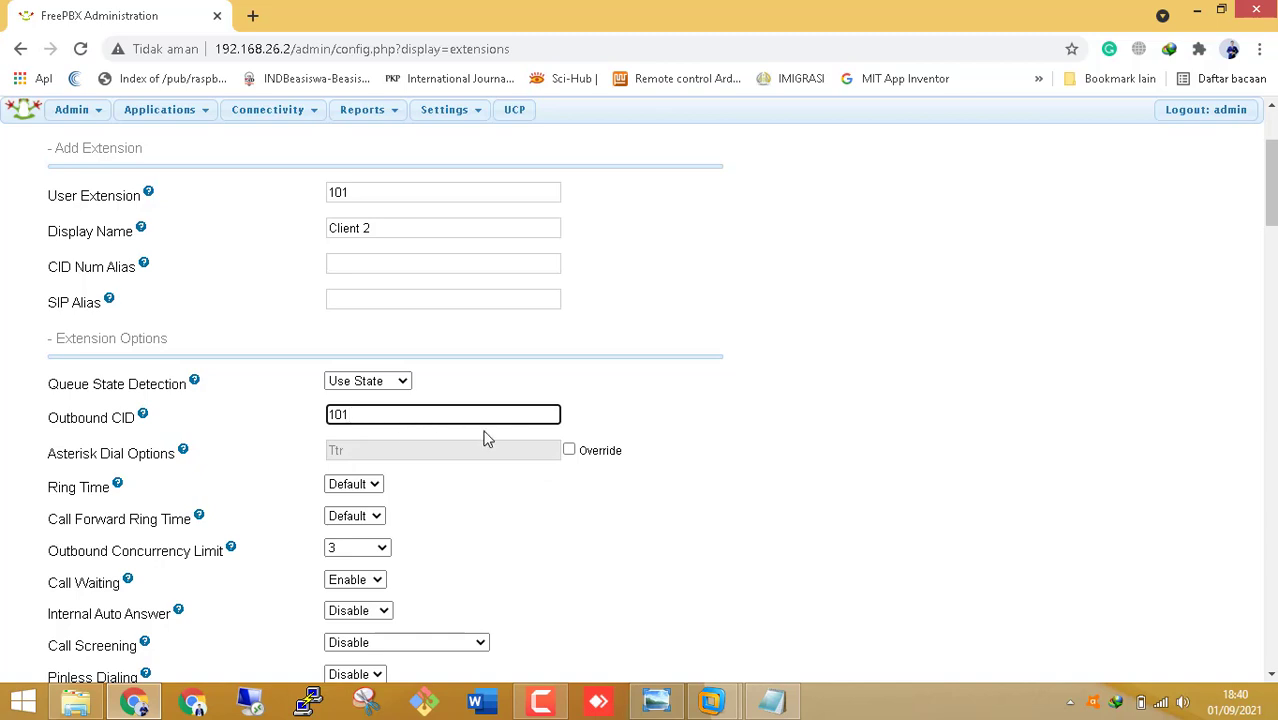
scroll(480, 440, down, 8)
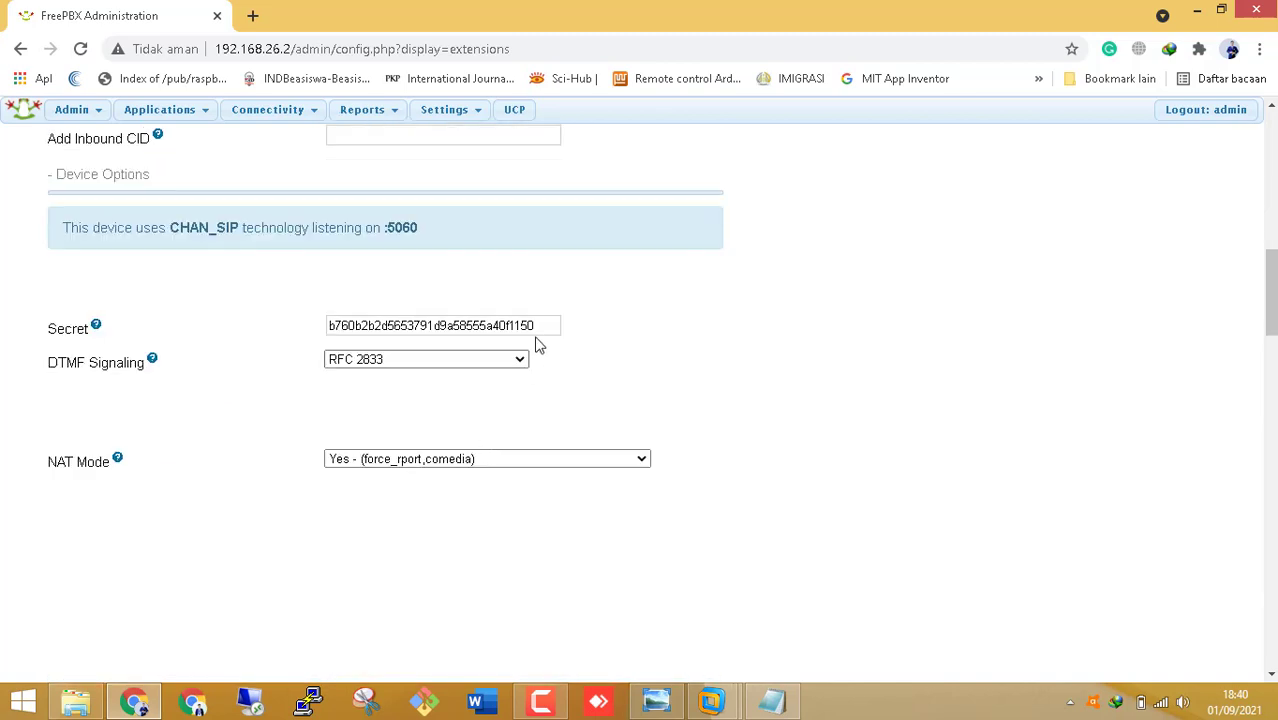
drag(537, 336, 257, 305)
key(BackSpace)
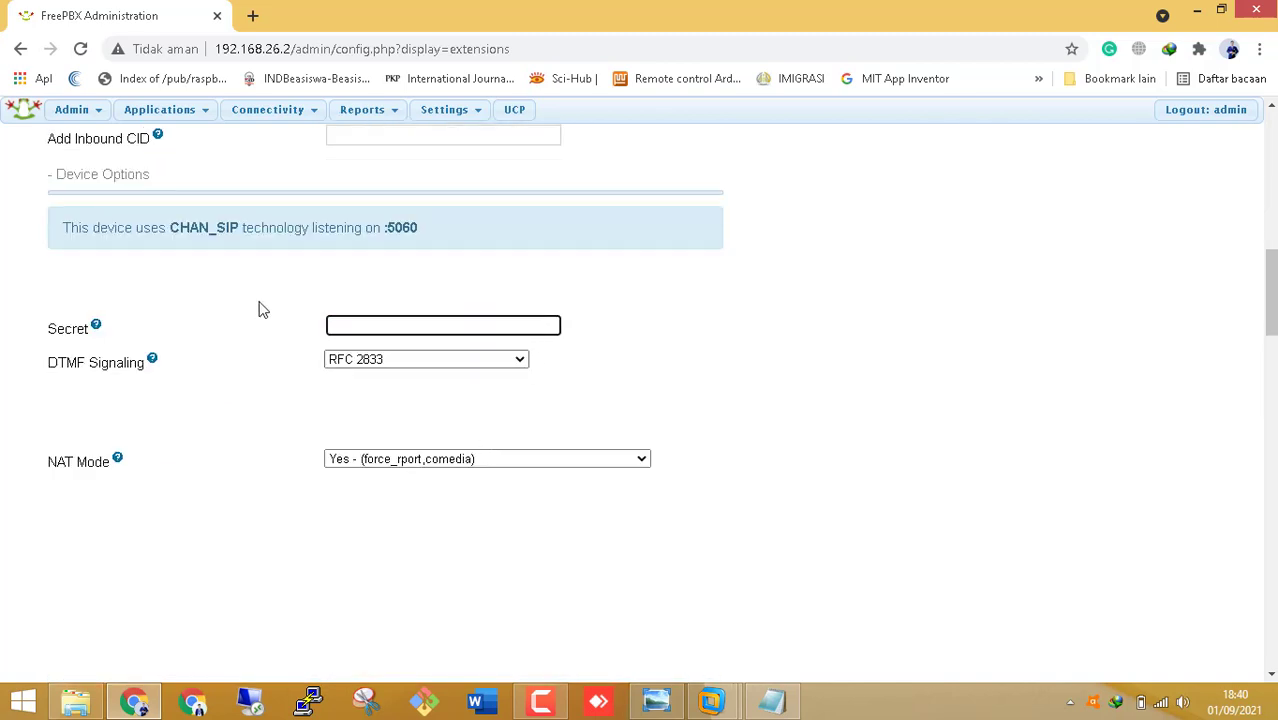
scroll(270, 310, down, 10)
scroll(275, 288, down, 2)
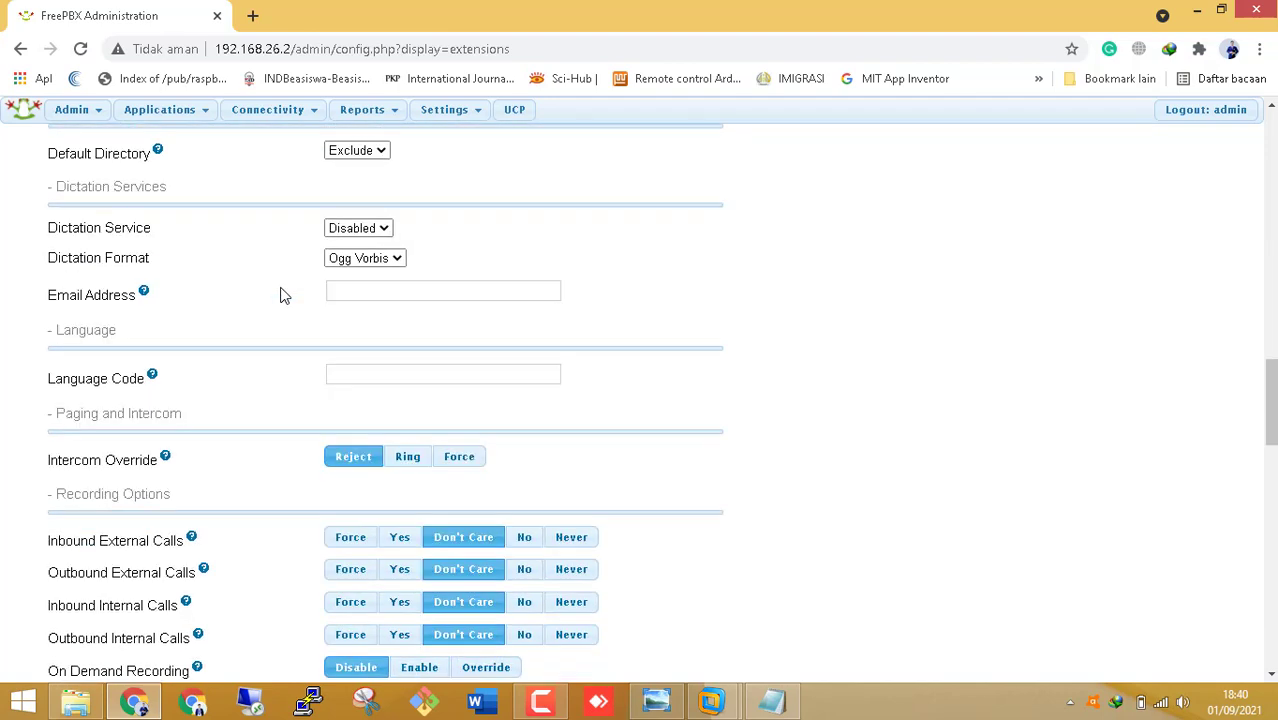
scroll(280, 295, down, 4)
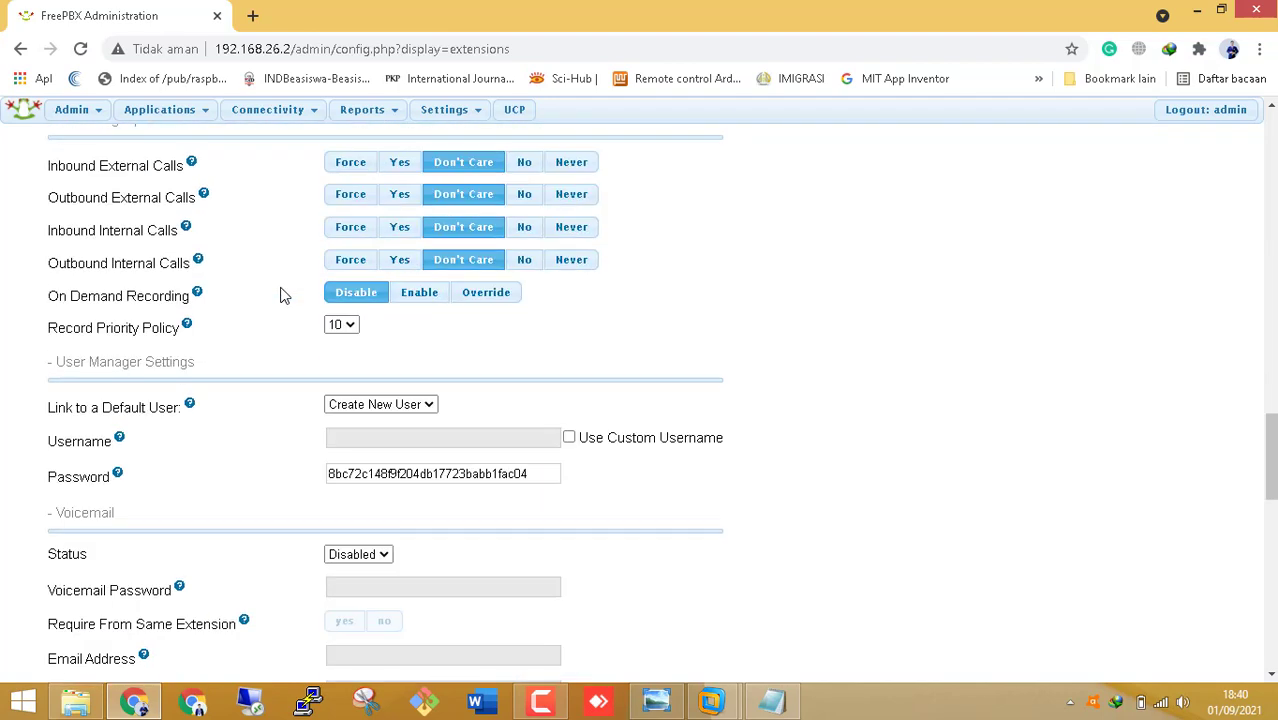
double_click(541, 380)
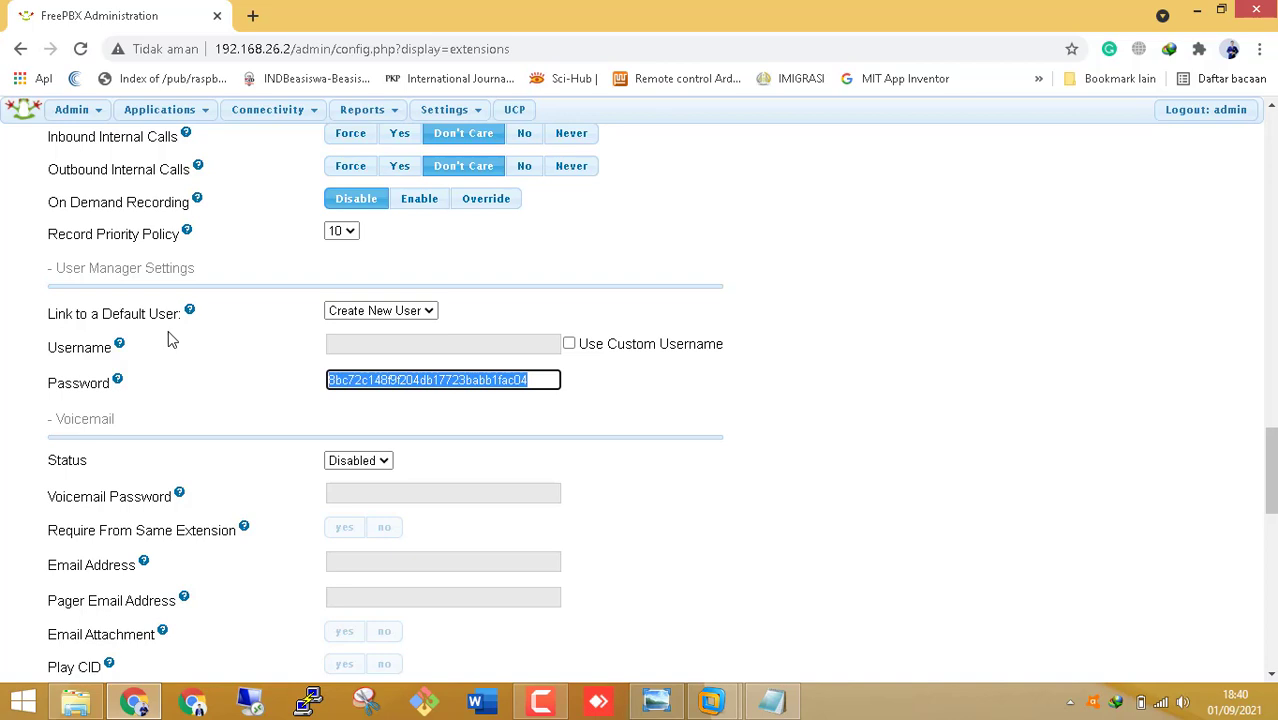
text(test101)
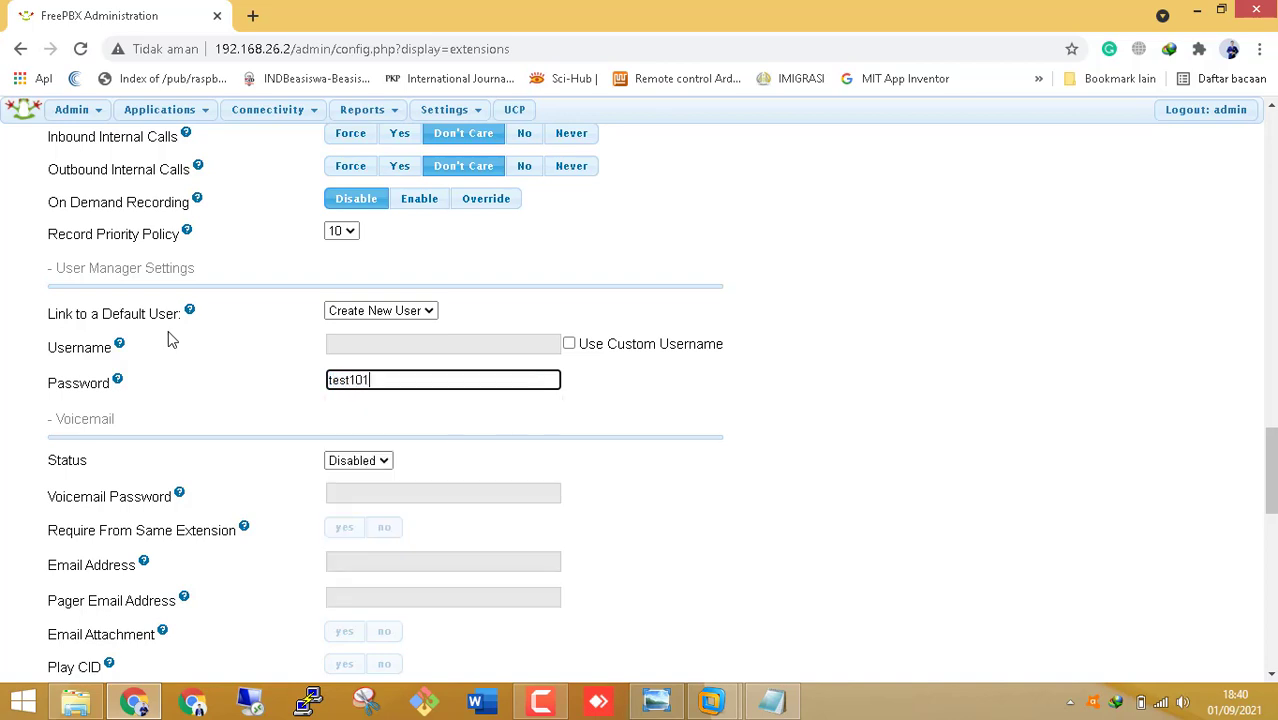
scroll(924, 451, down, 10)
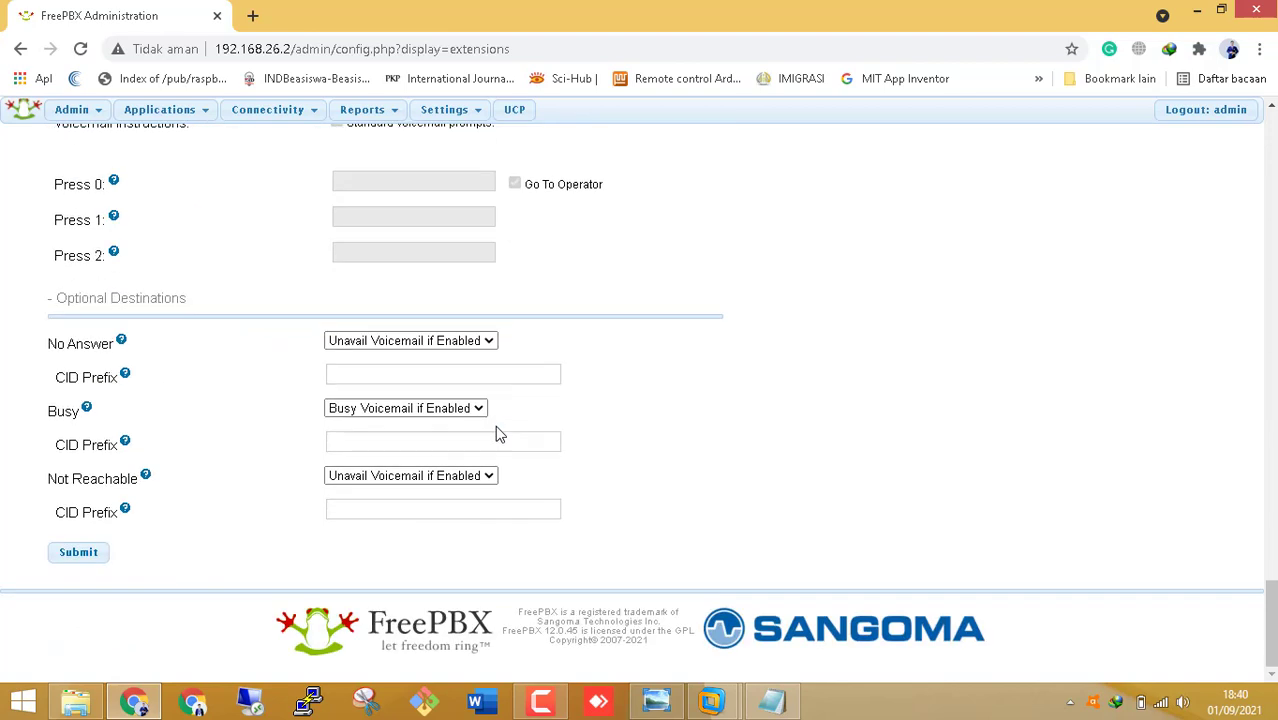
click(85, 556)
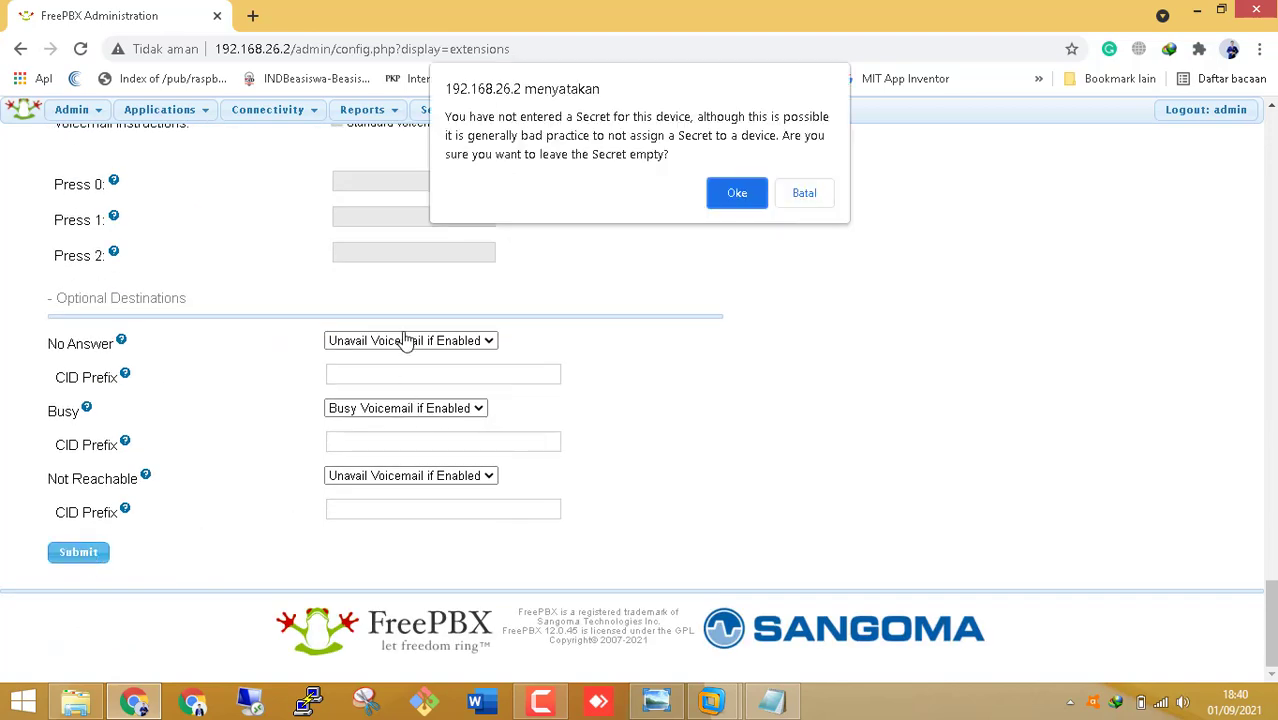
- Save Client 2 <101> with an empty secret, apply the config, and show the desktop
click(734, 203)
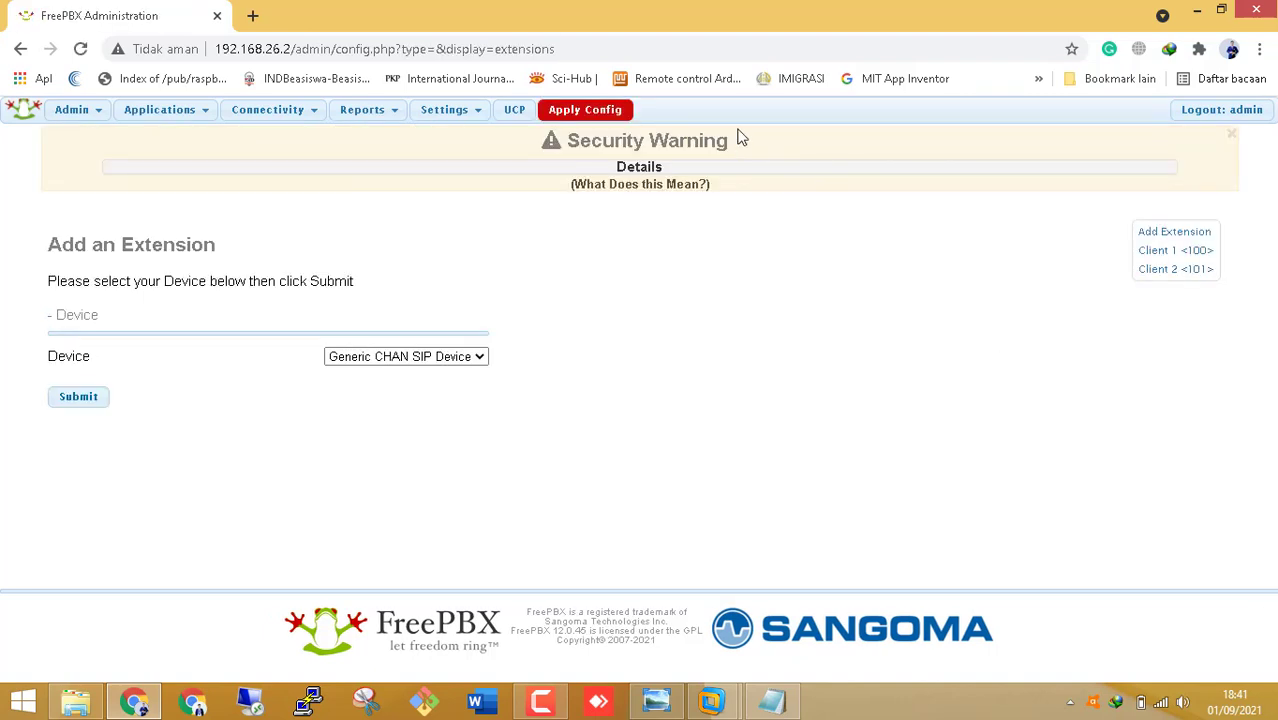
click(606, 114)
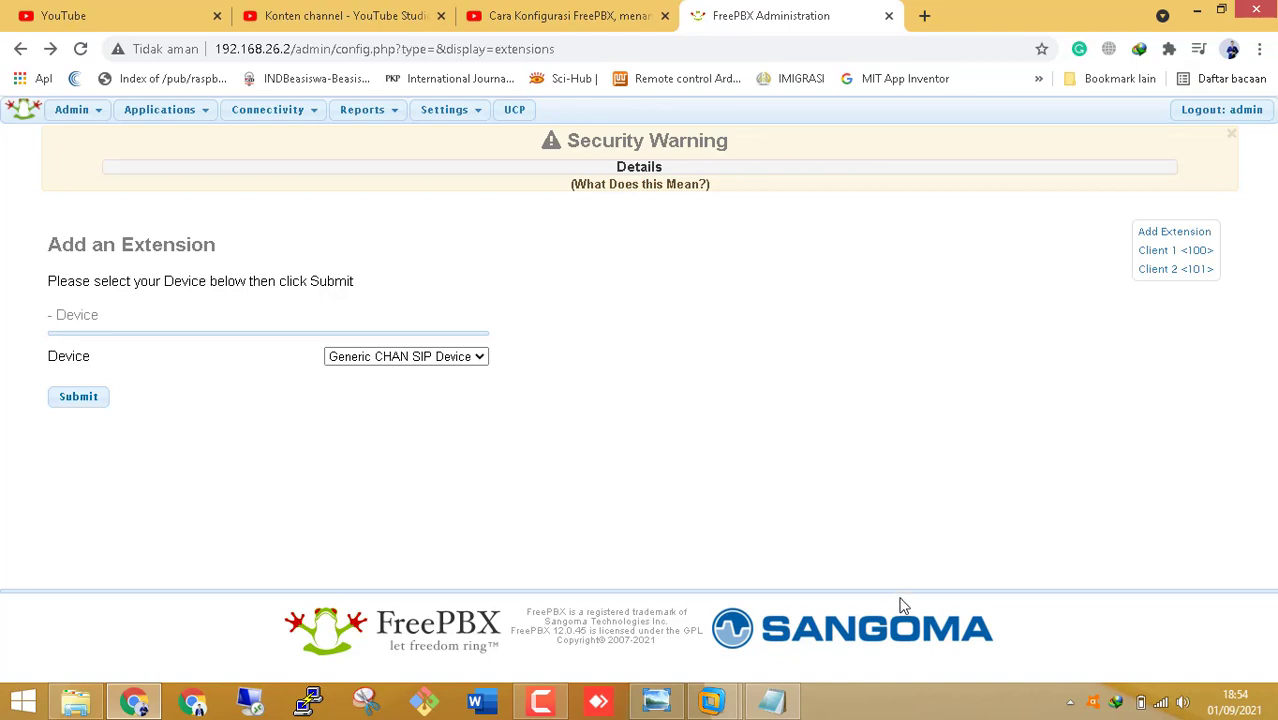
click(1273, 699)
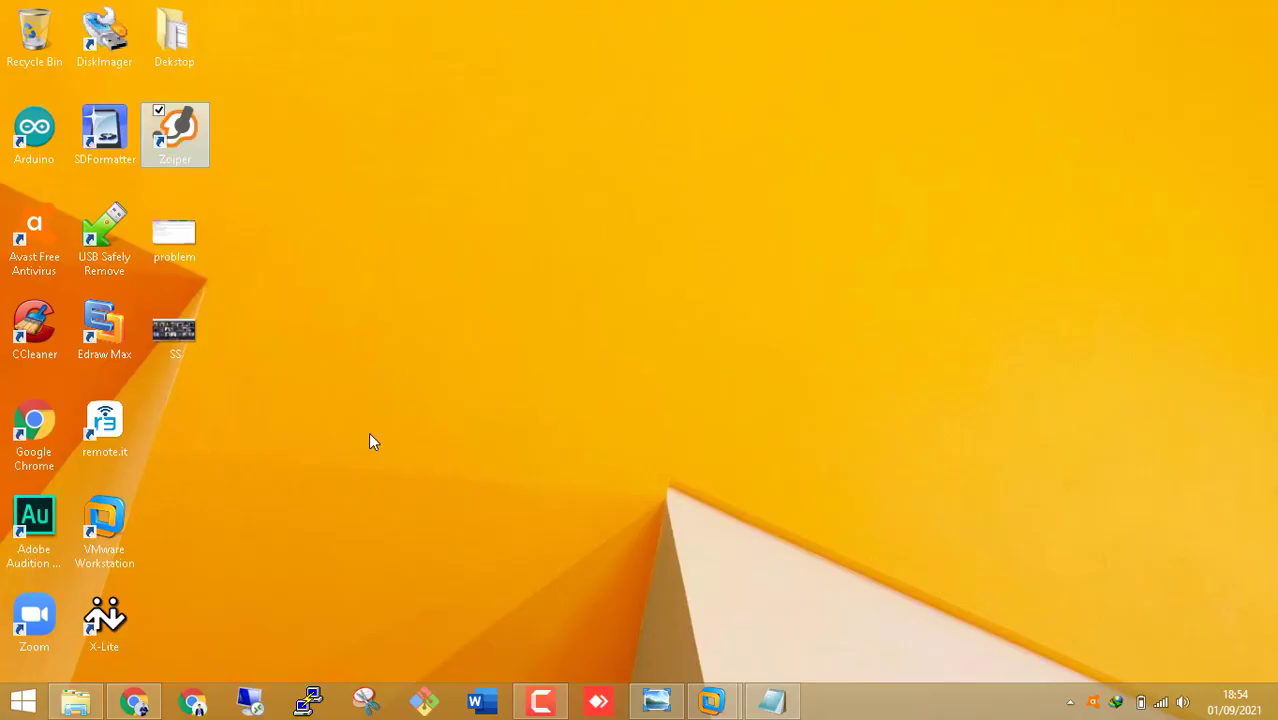
- Launch X-Lite and remove the existing 101 account from SIP Account Settings
double_click(104, 620)
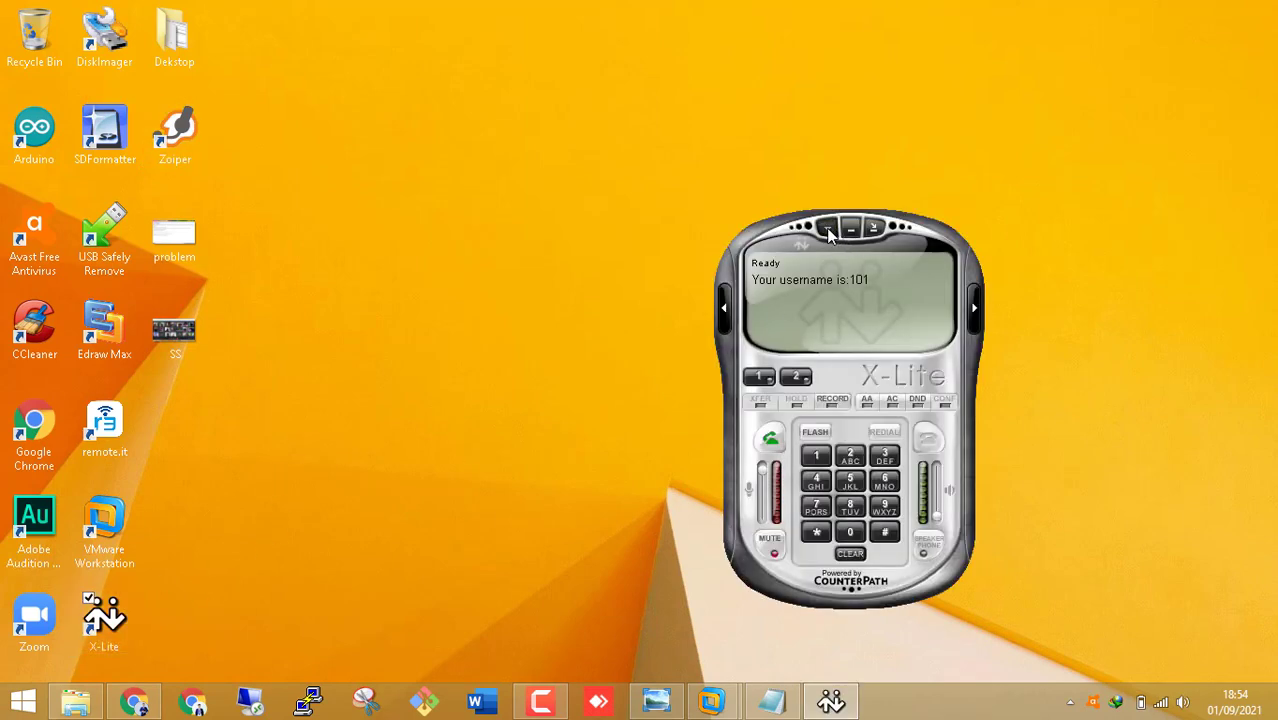
click(828, 229)
click(828, 230)
click(829, 233)
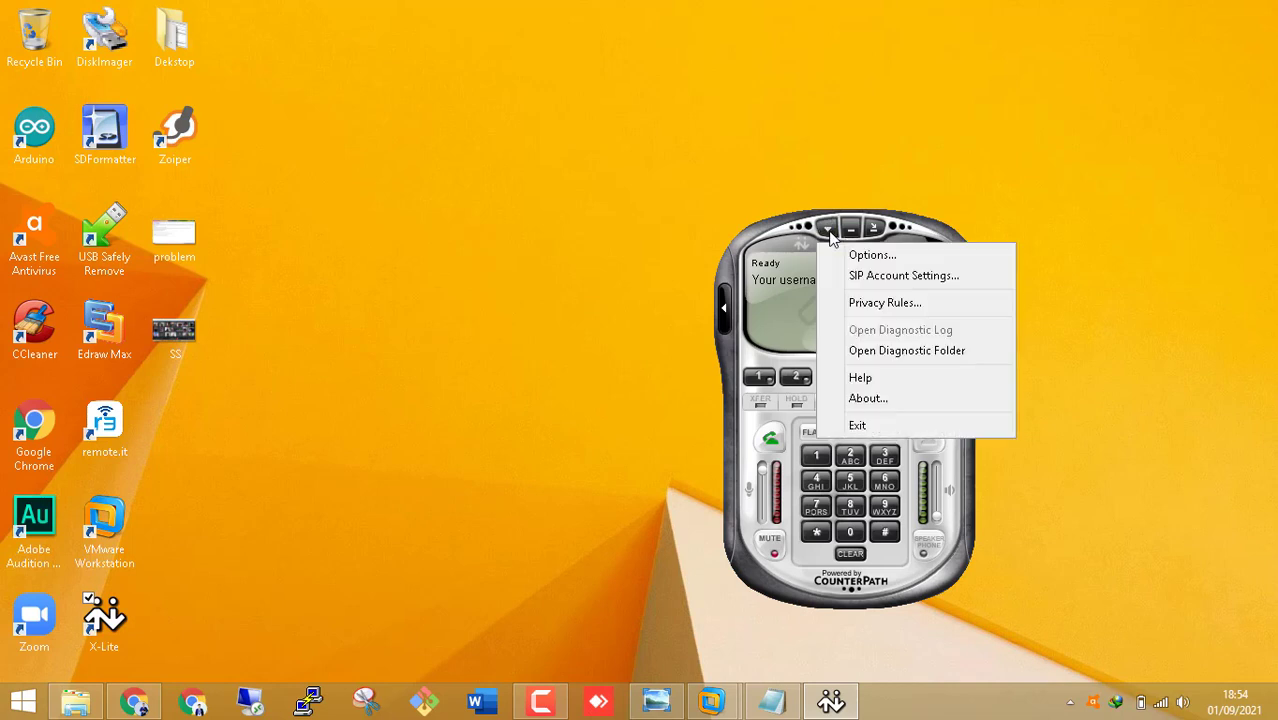
click(877, 279)
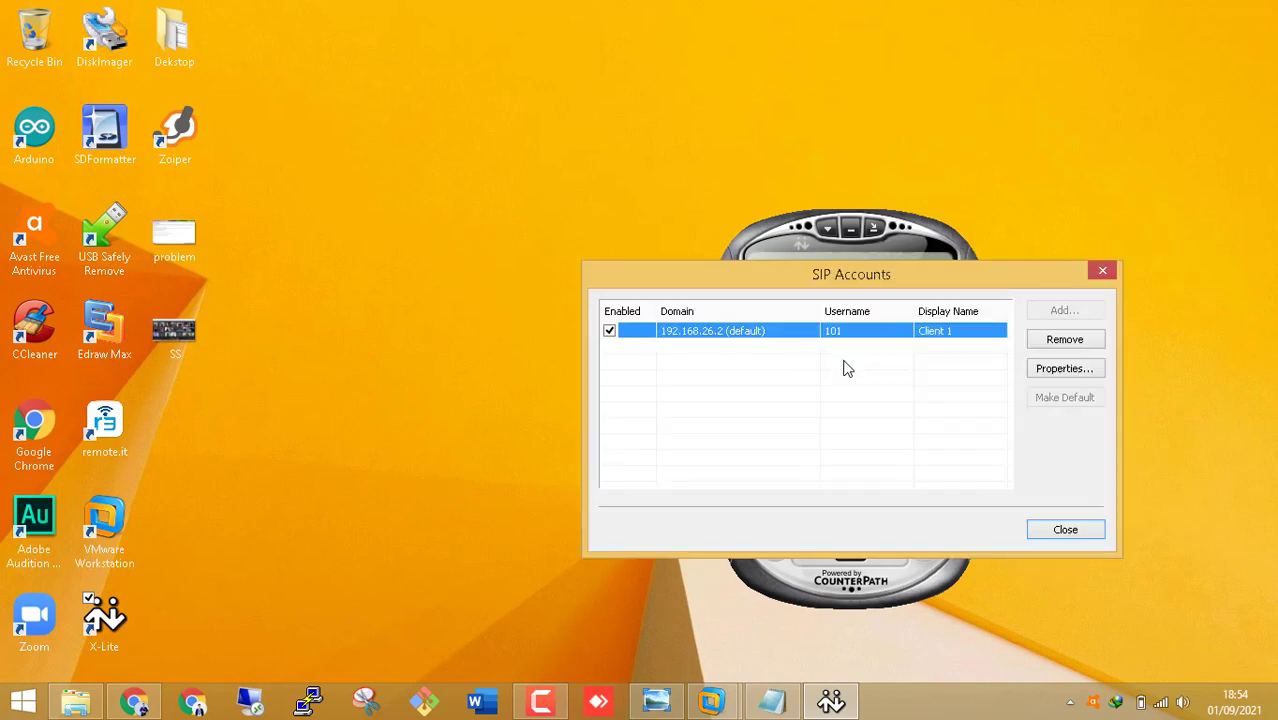
click(1077, 340)
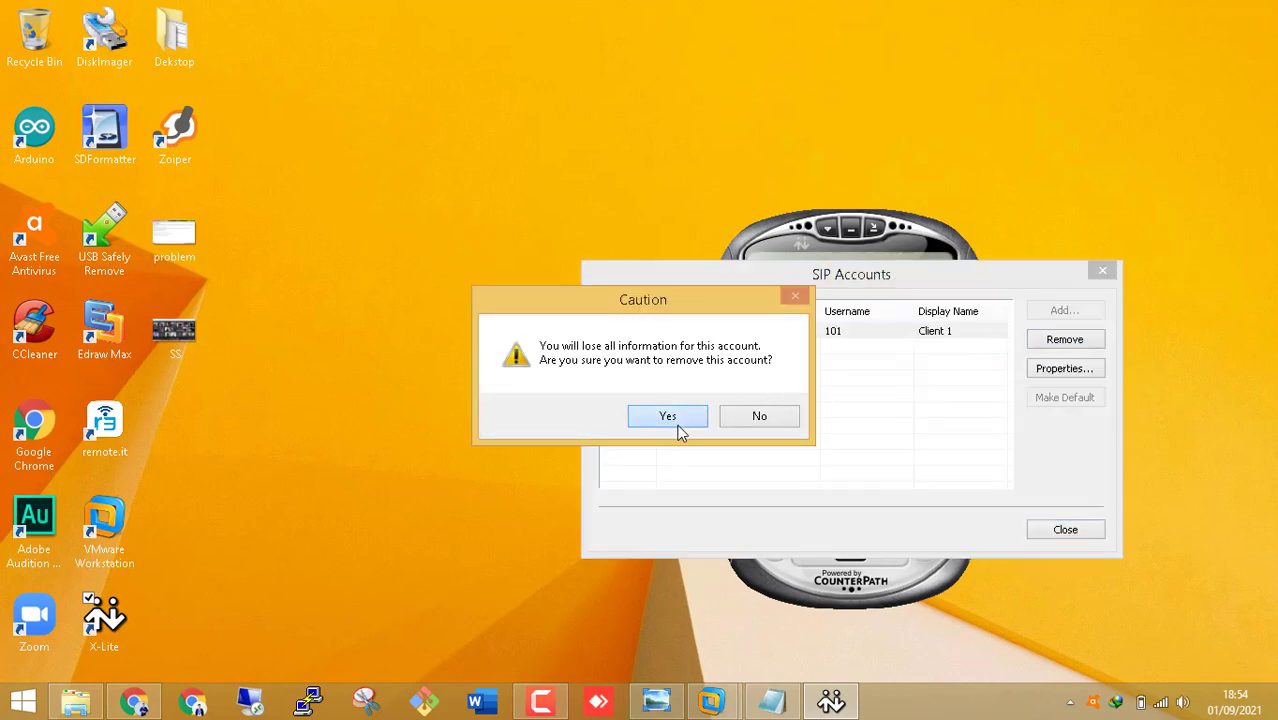
click(674, 419)
- Add account 'Client 1' with user name 100 on domain 192.168.26.2, then close the account list
click(1066, 312)
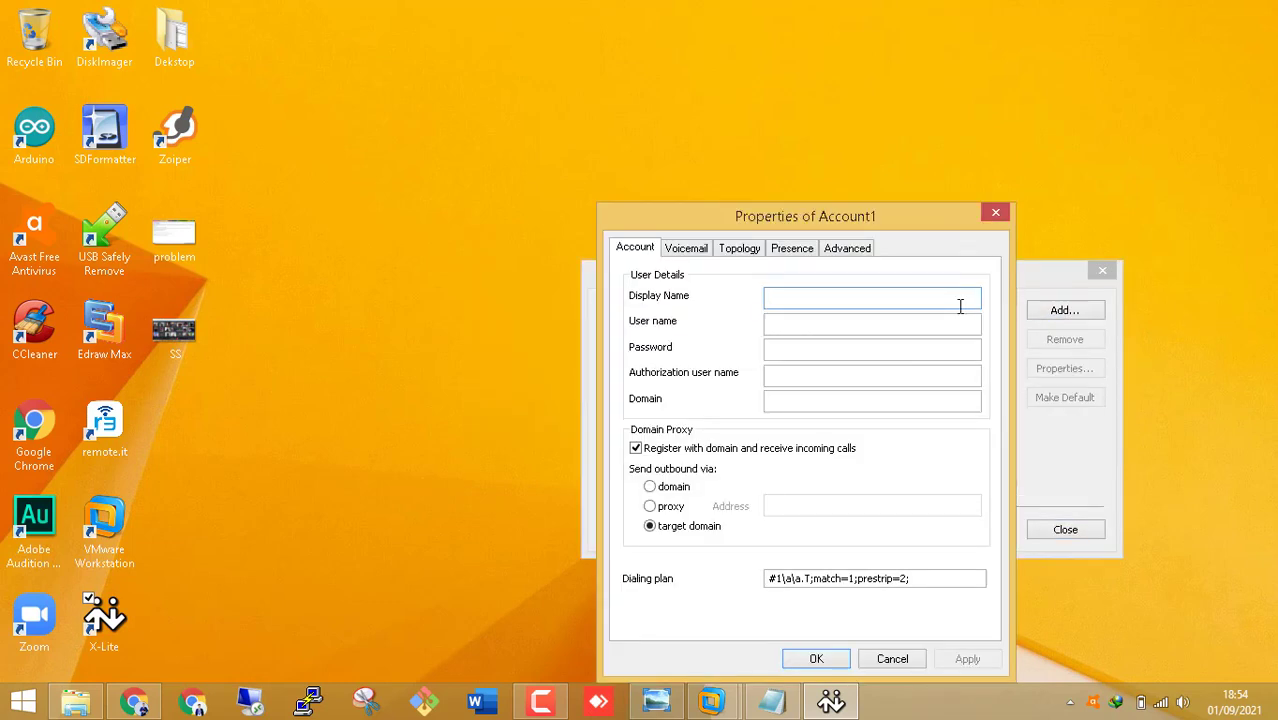
text(Client 1)
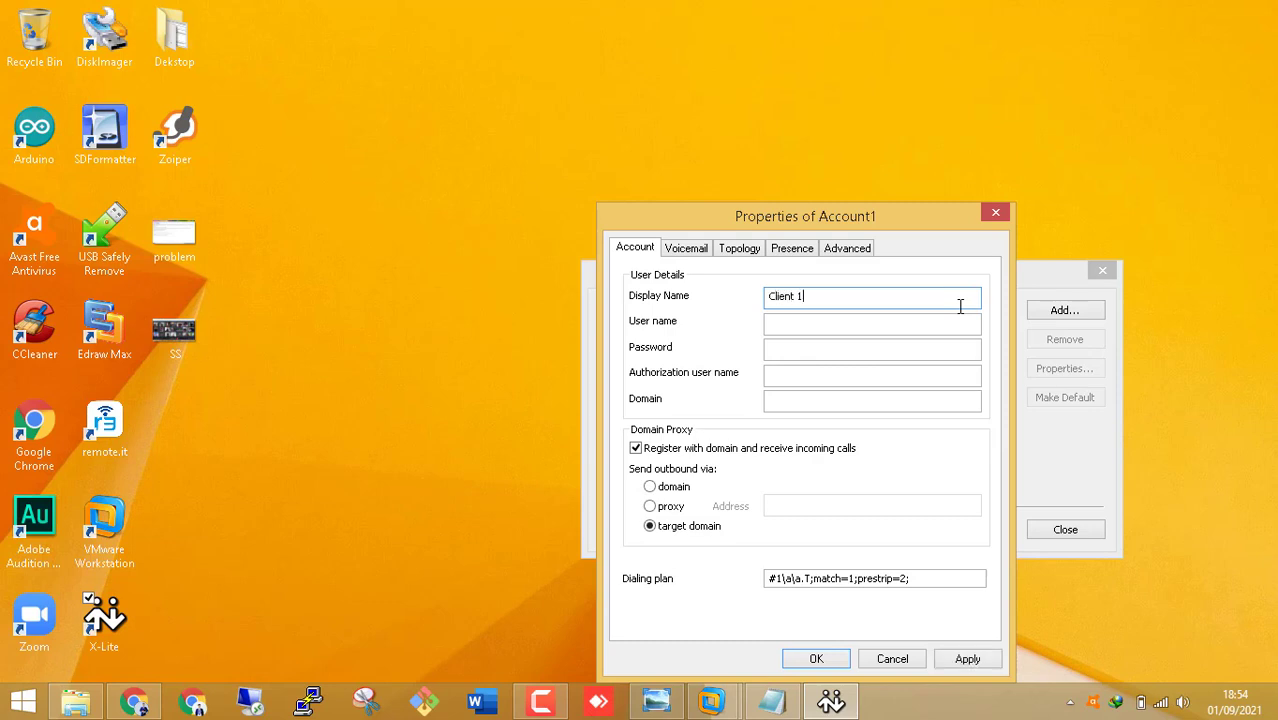
key(Tab)
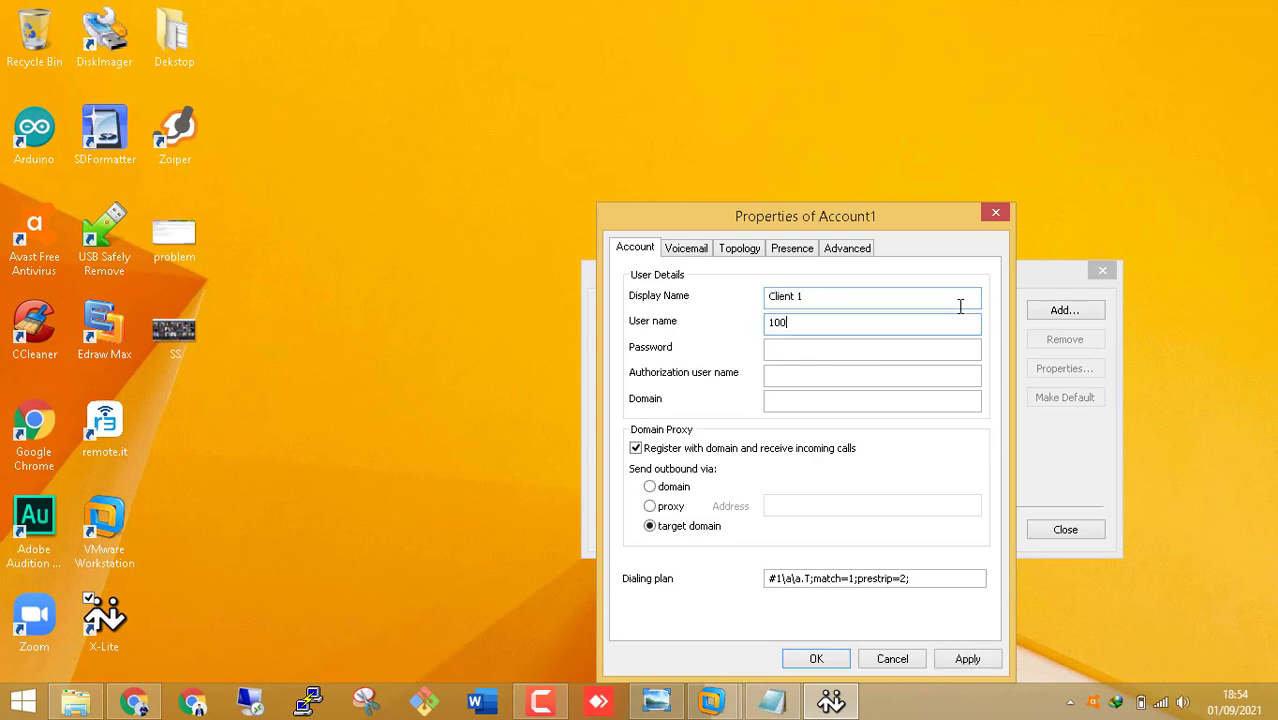
key(Tab)
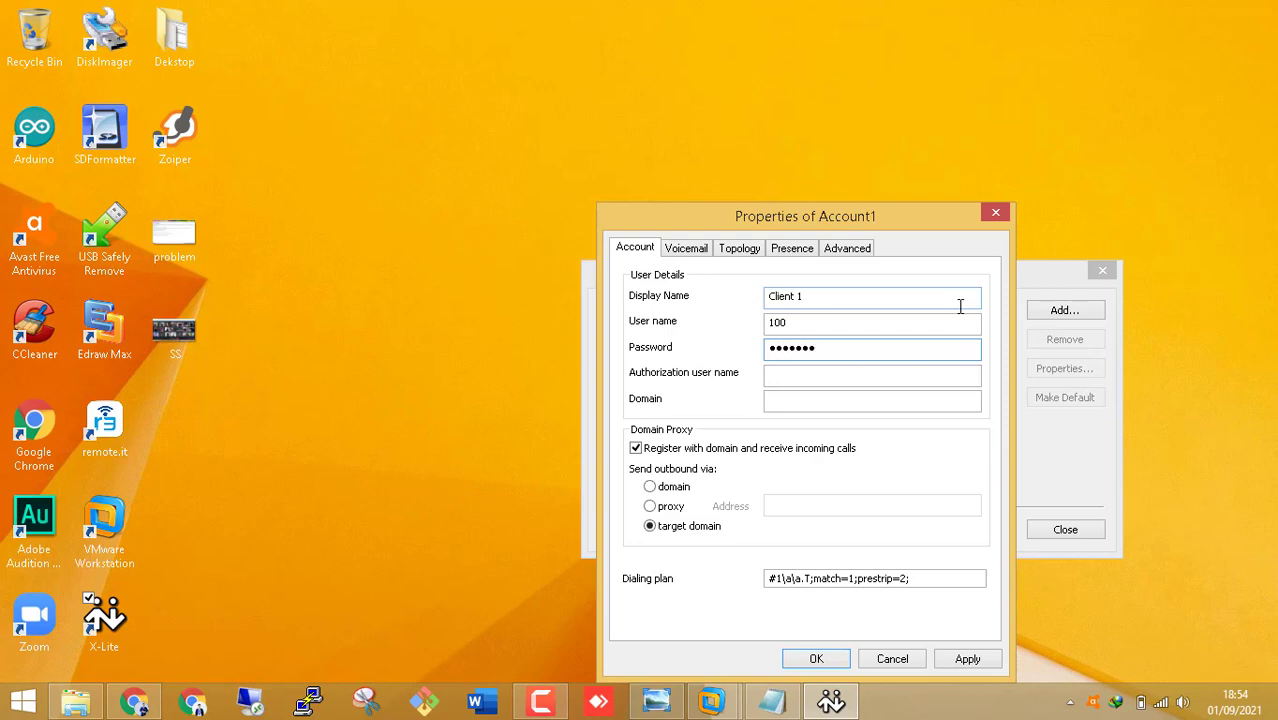
key(Tab)
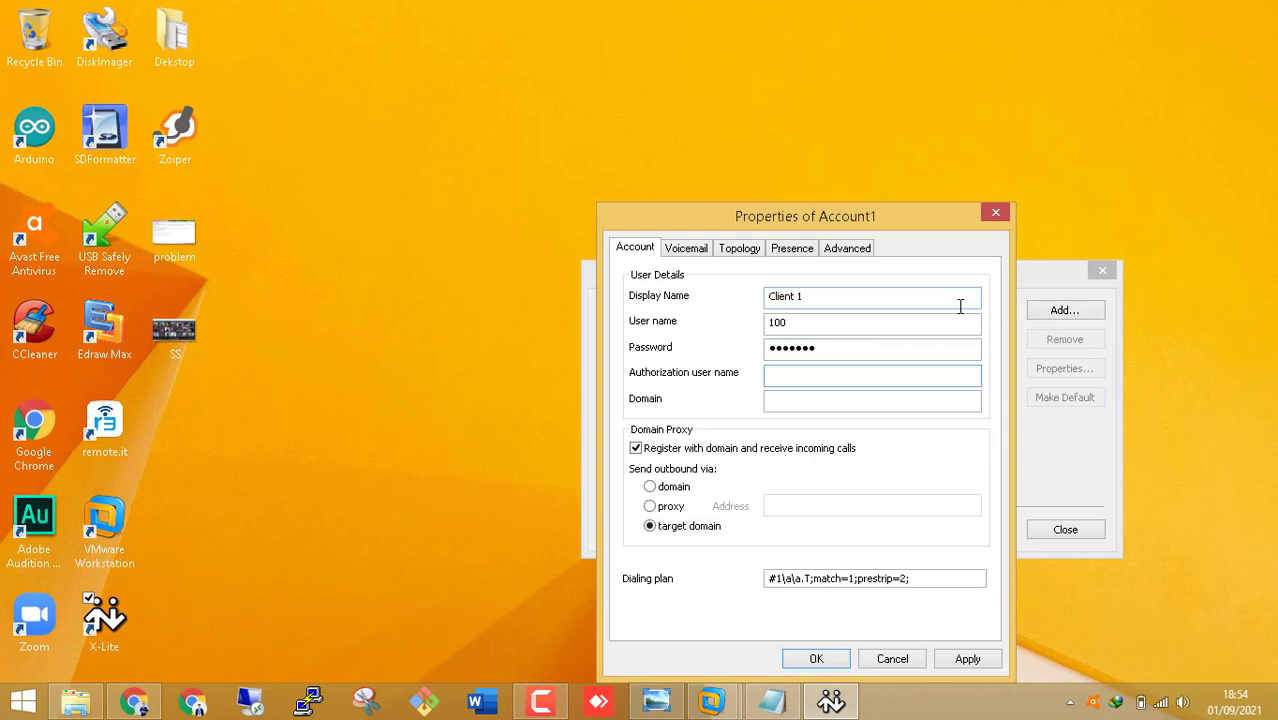
key(Tab)
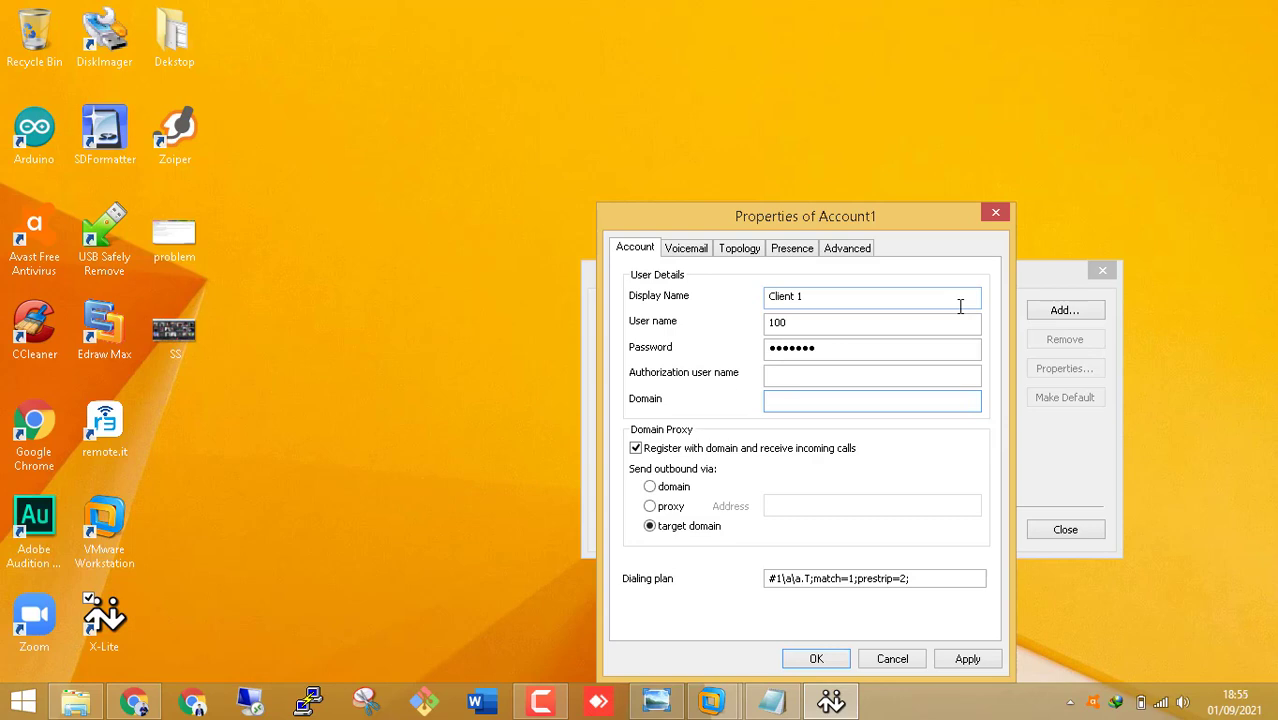
text(192.16)
text(.26.2)
click(816, 658)
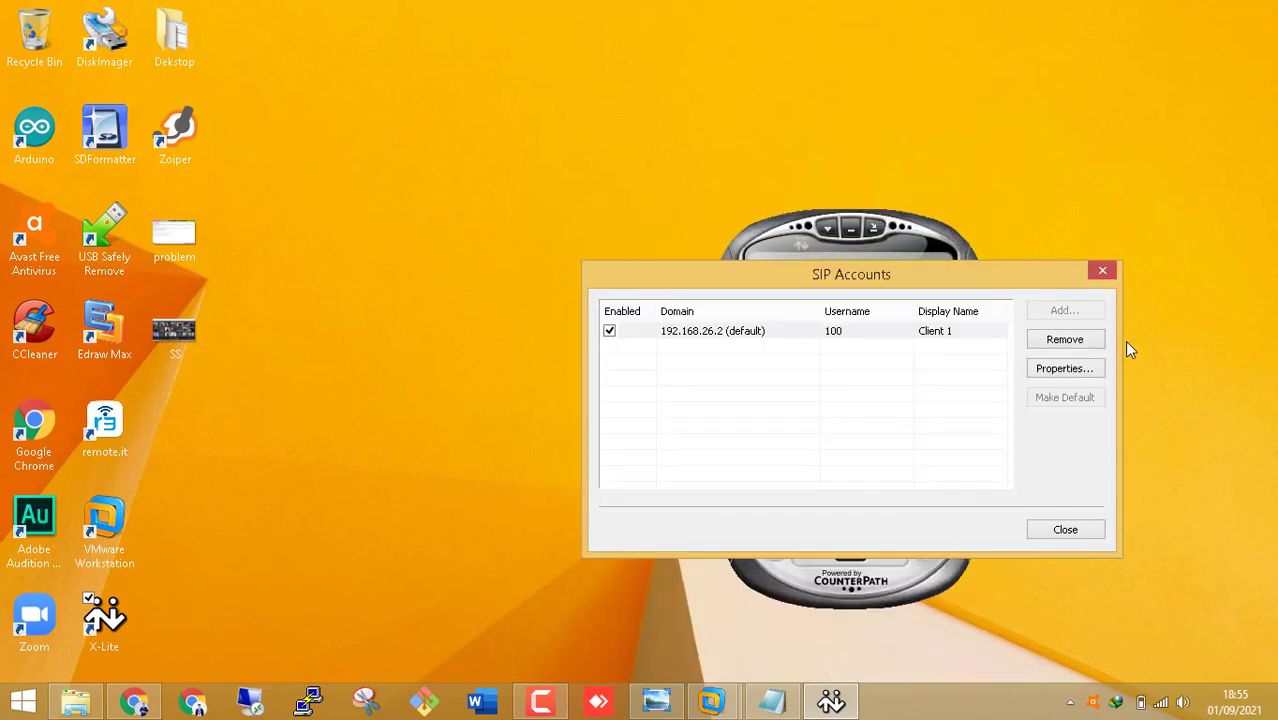
click(1080, 542)
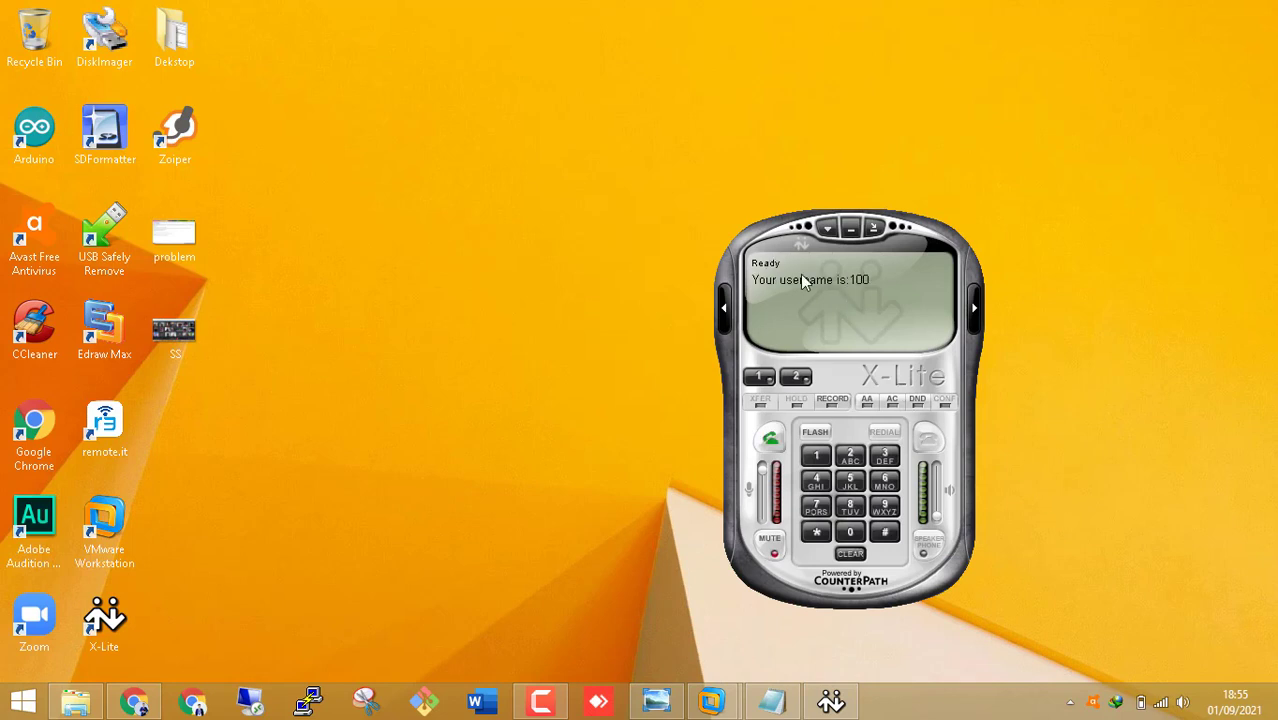
- Move X-Lite aside, launch Zoiper and start its new-account wizard
drag(930, 240, 598, 72)
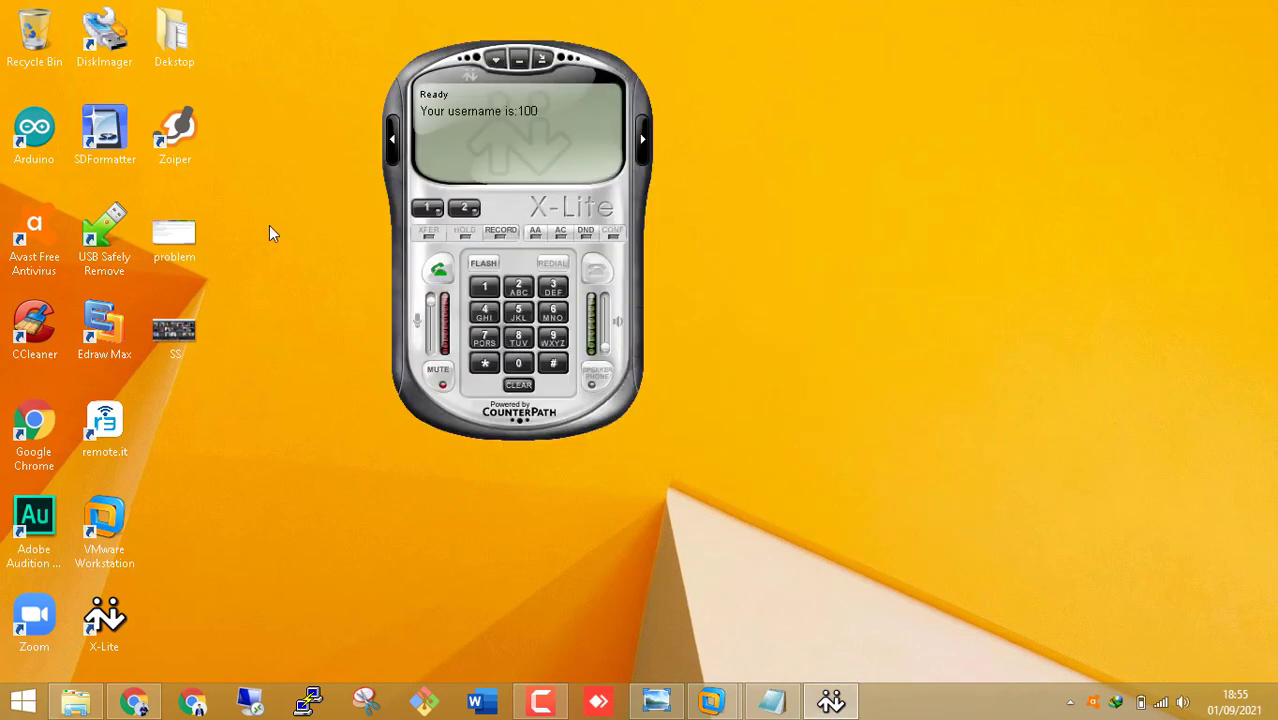
double_click(166, 137)
click(646, 196)
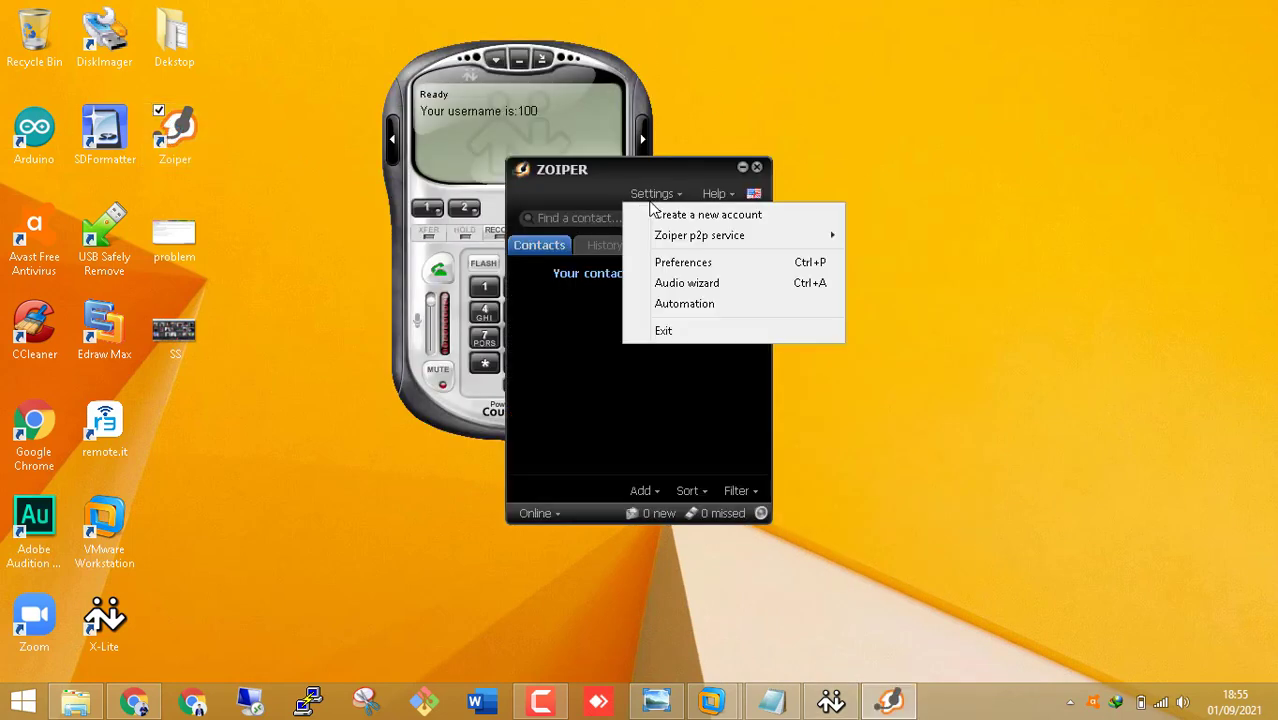
click(673, 224)
click(702, 449)
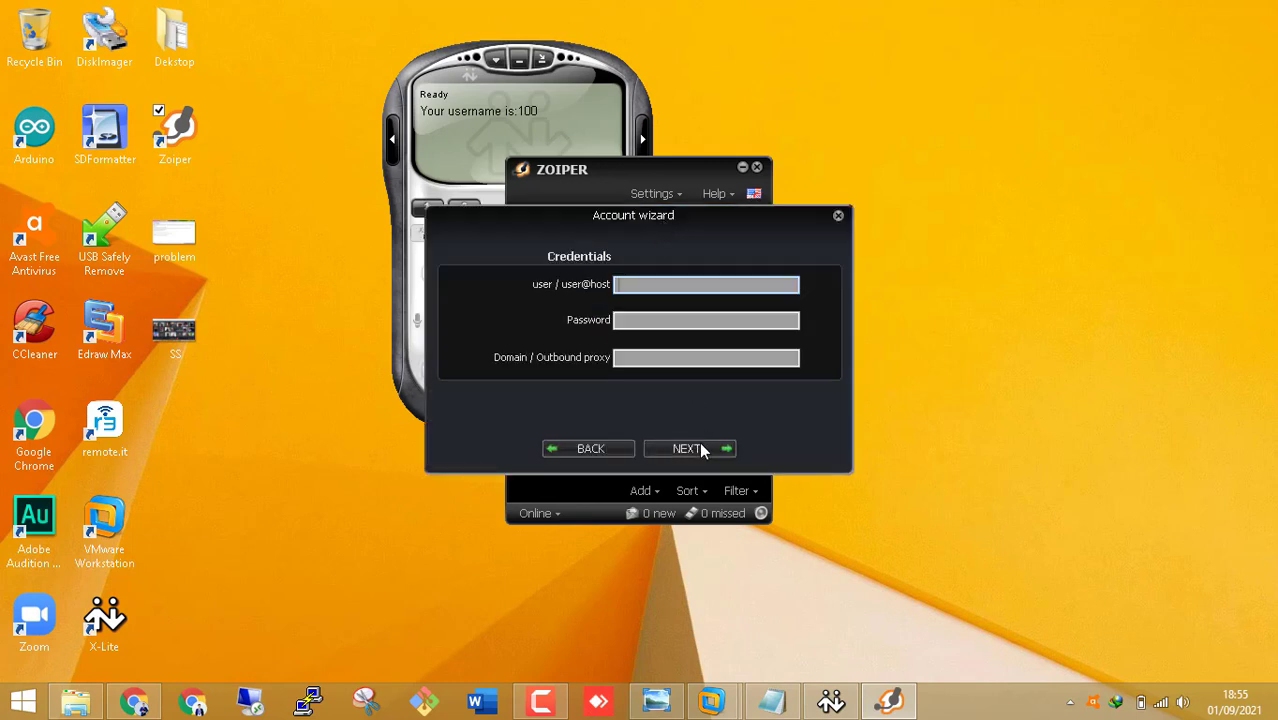
- Enter user 101, its password and domain 192.168.26.2, then abandon the wizard after the duplicate-account error
click(634, 287)
text(101)
key(Tab)
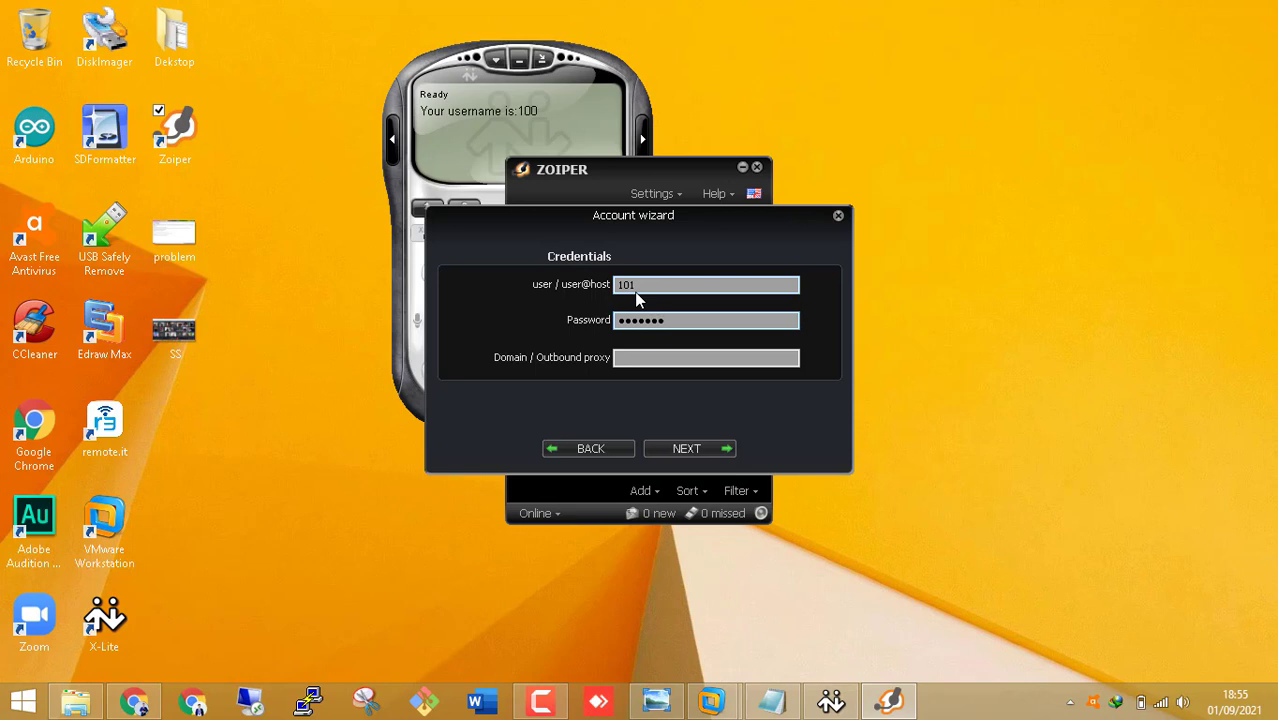
click(645, 360)
text(192.168)
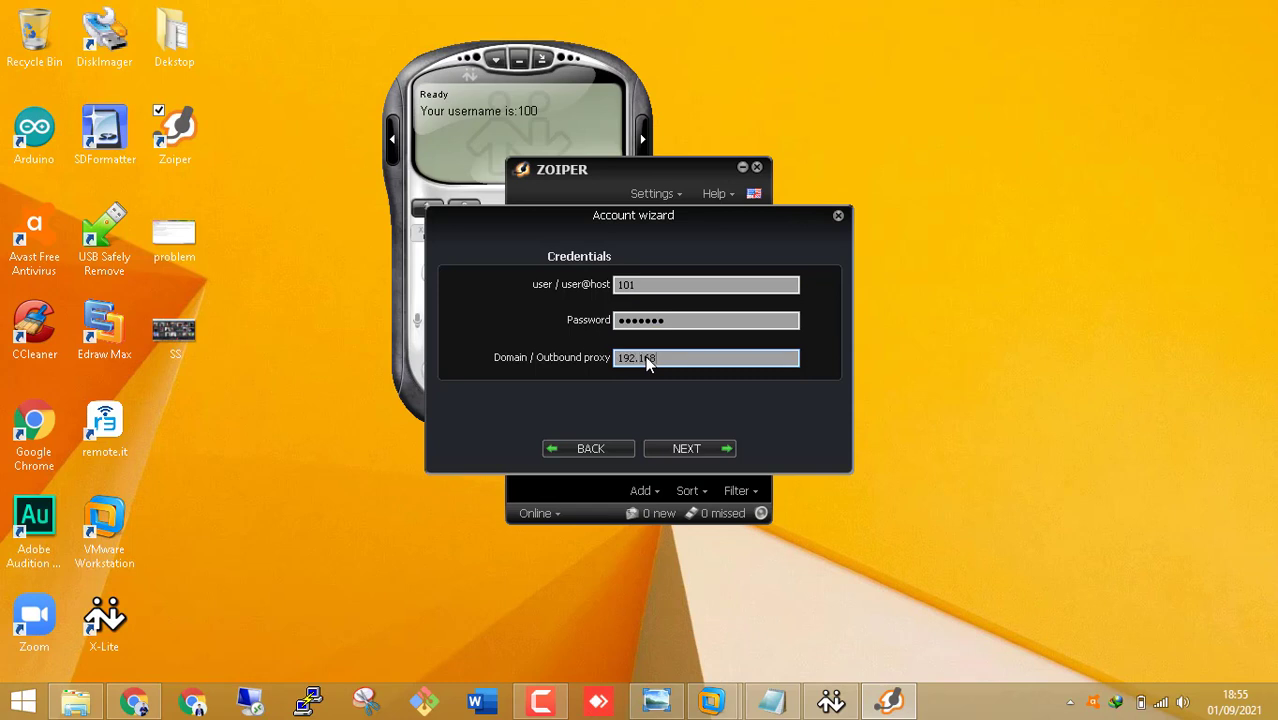
text(.26.2)
click(714, 448)
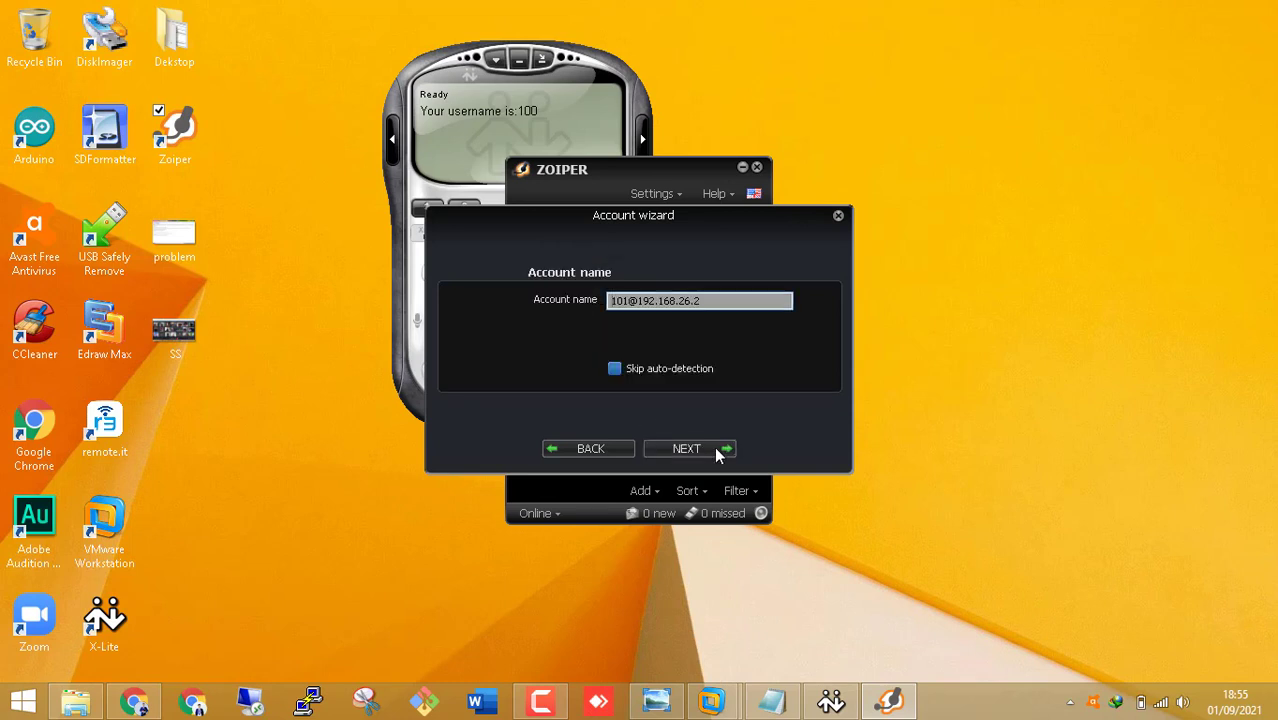
click(707, 449)
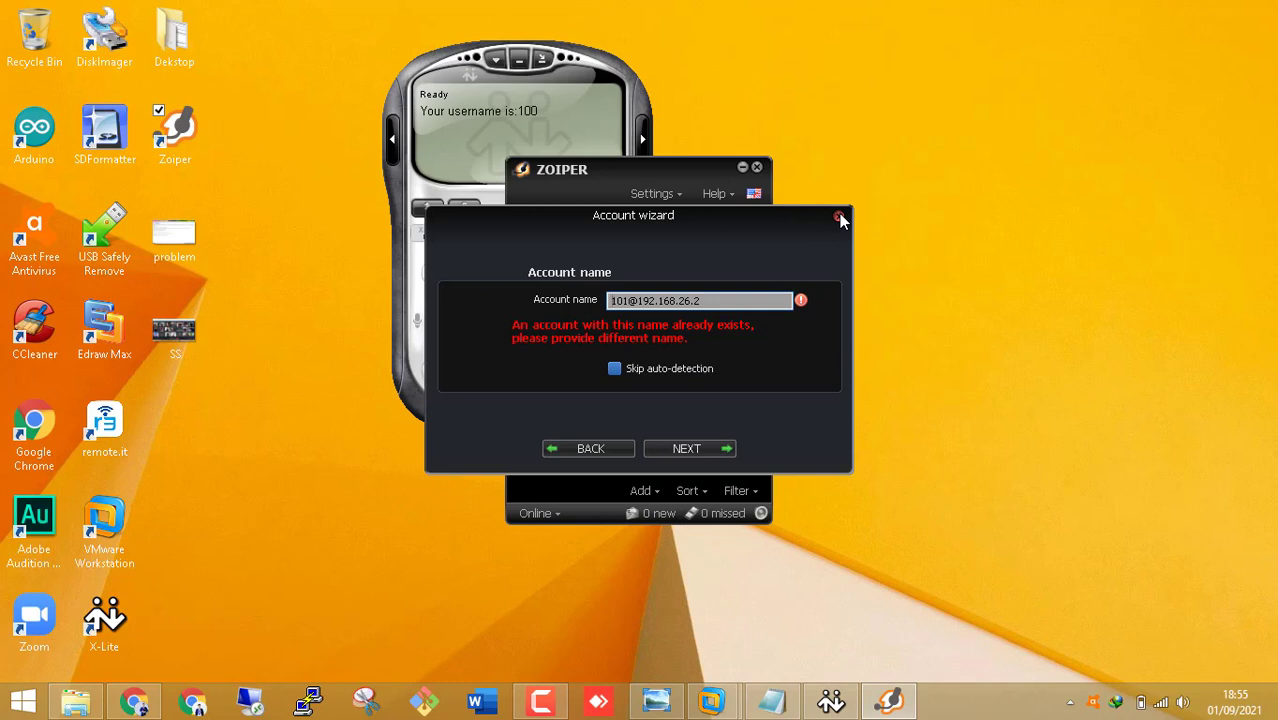
click(838, 218)
drag(695, 166, 877, 95)
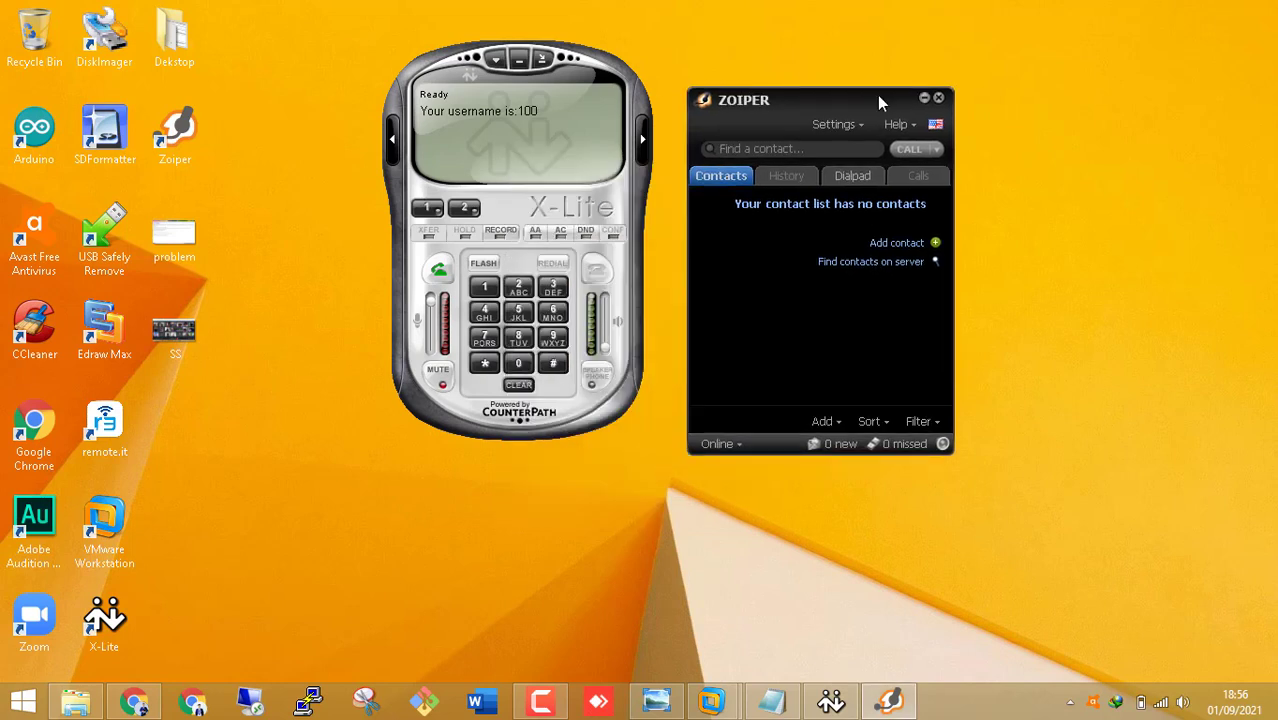
- Dial extension 100 from Zoiper's dialpad and place the call
click(849, 189)
click(724, 233)
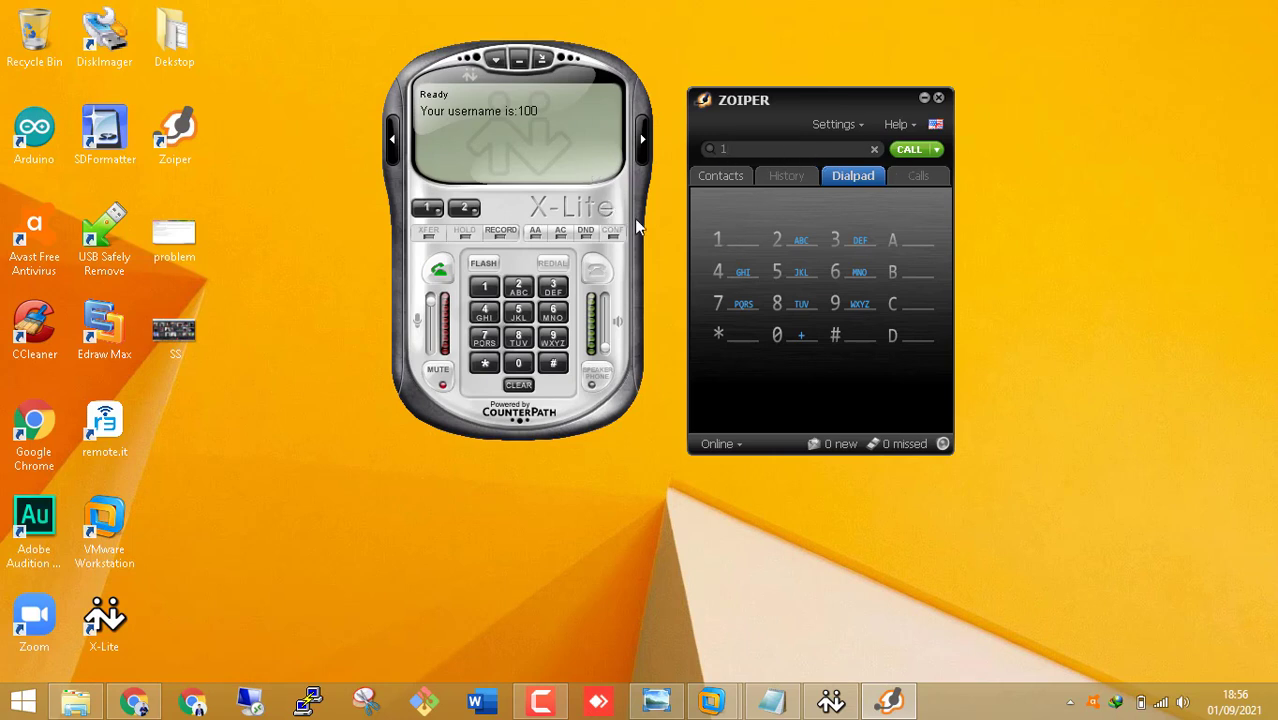
click(808, 337)
click(806, 333)
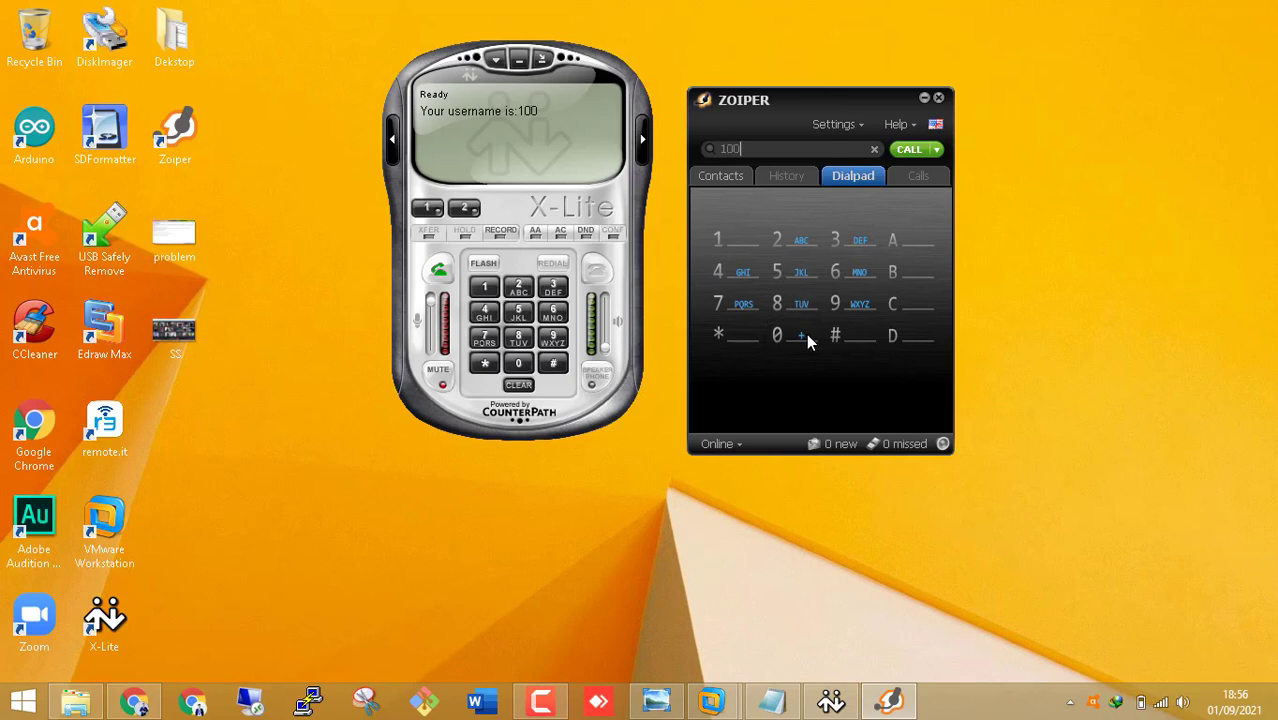
click(909, 151)
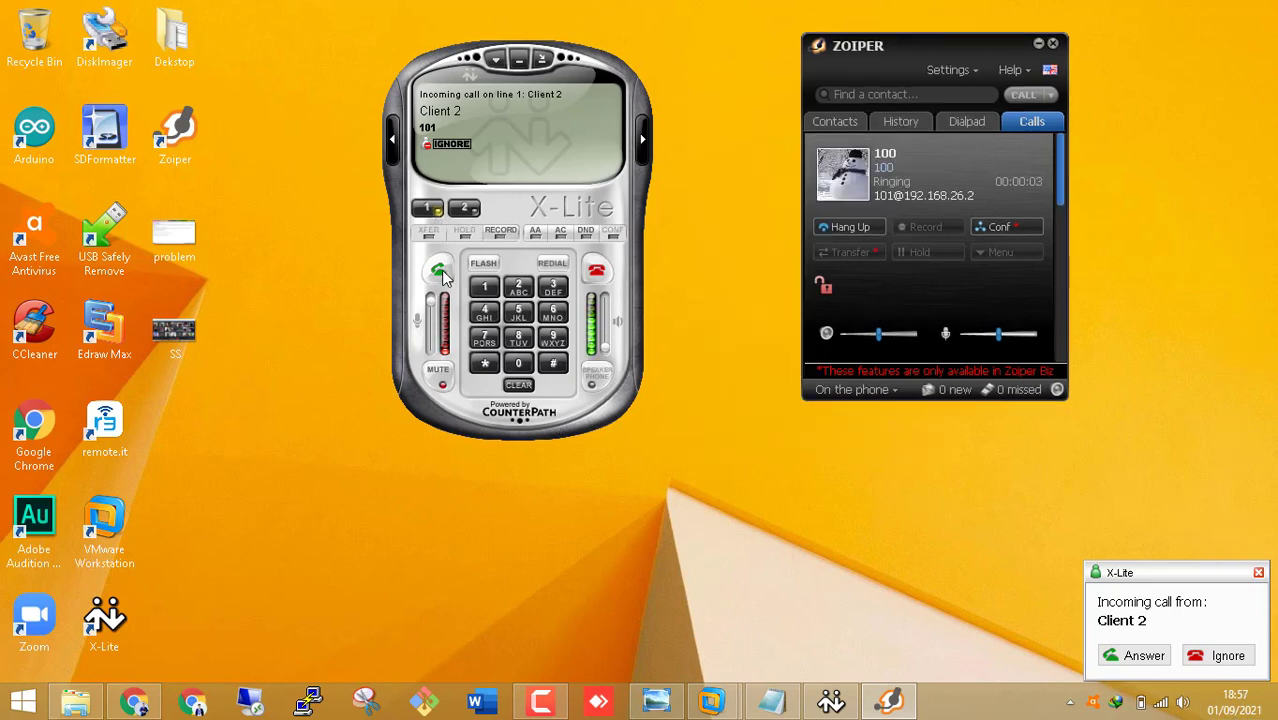
- Answer the call in X-Lite, hang it up, and bring up the FATAL ERROR screenshot
click(439, 272)
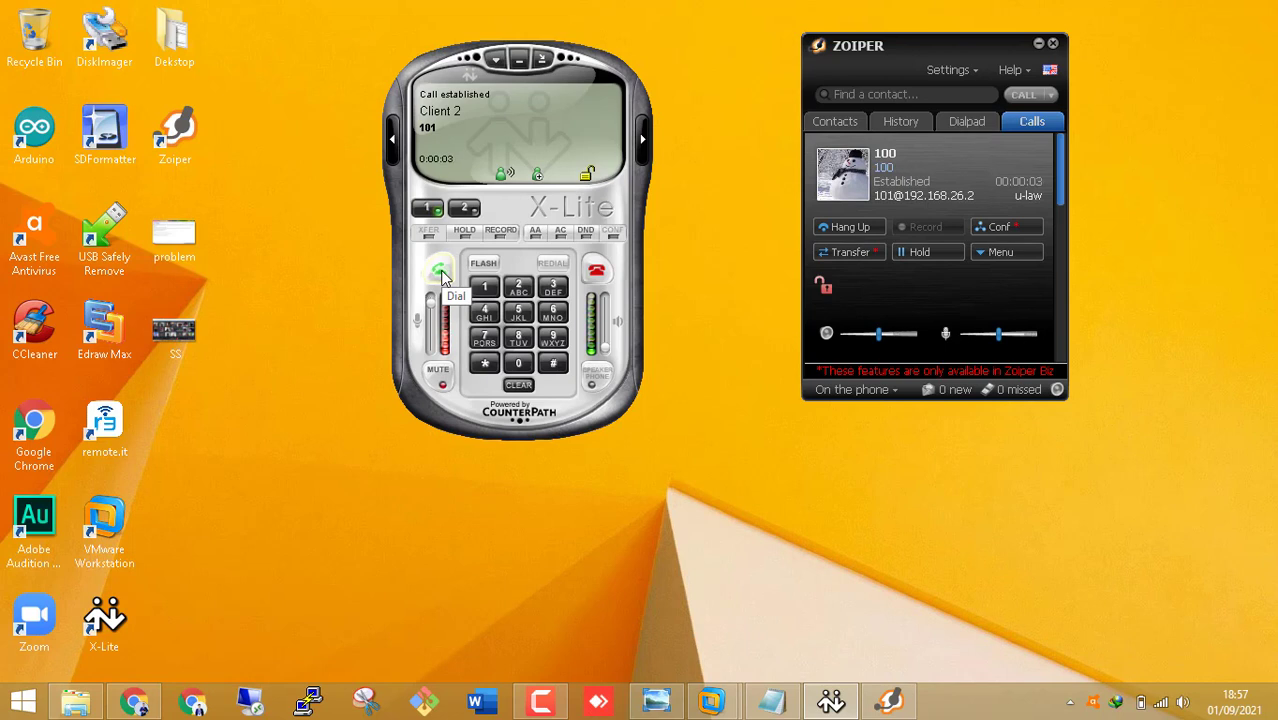
click(596, 270)
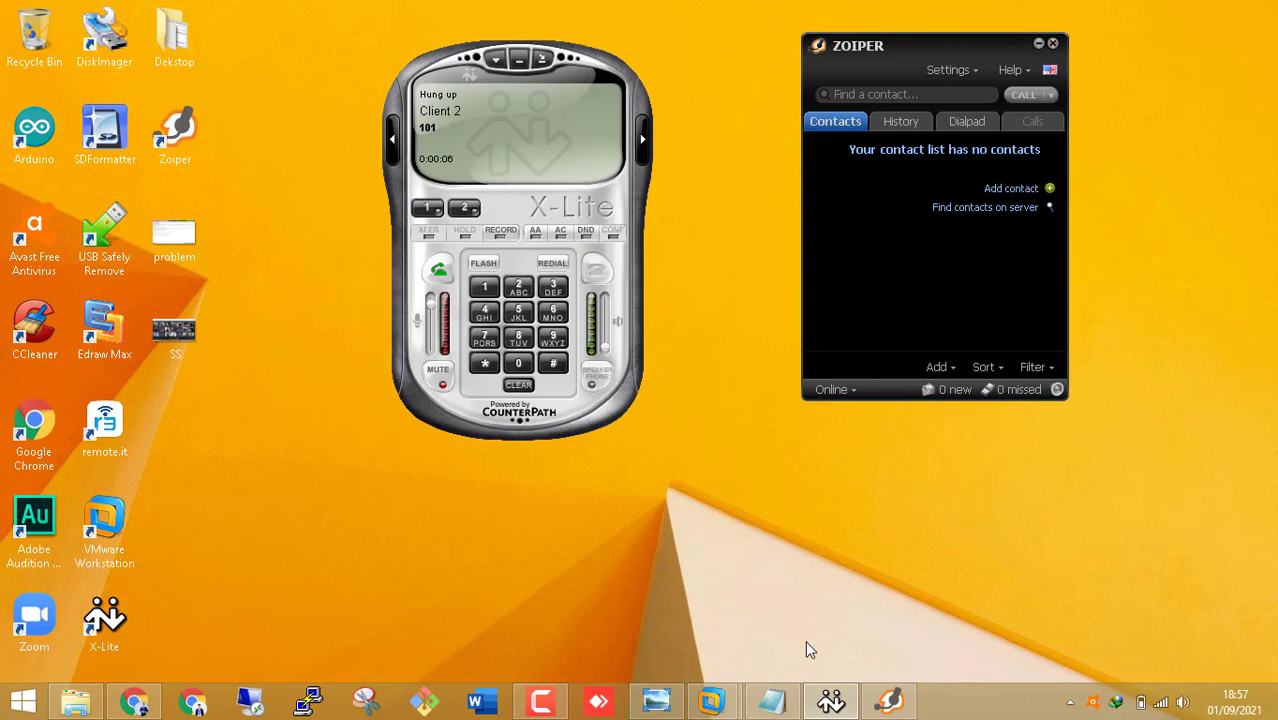
click(656, 700)
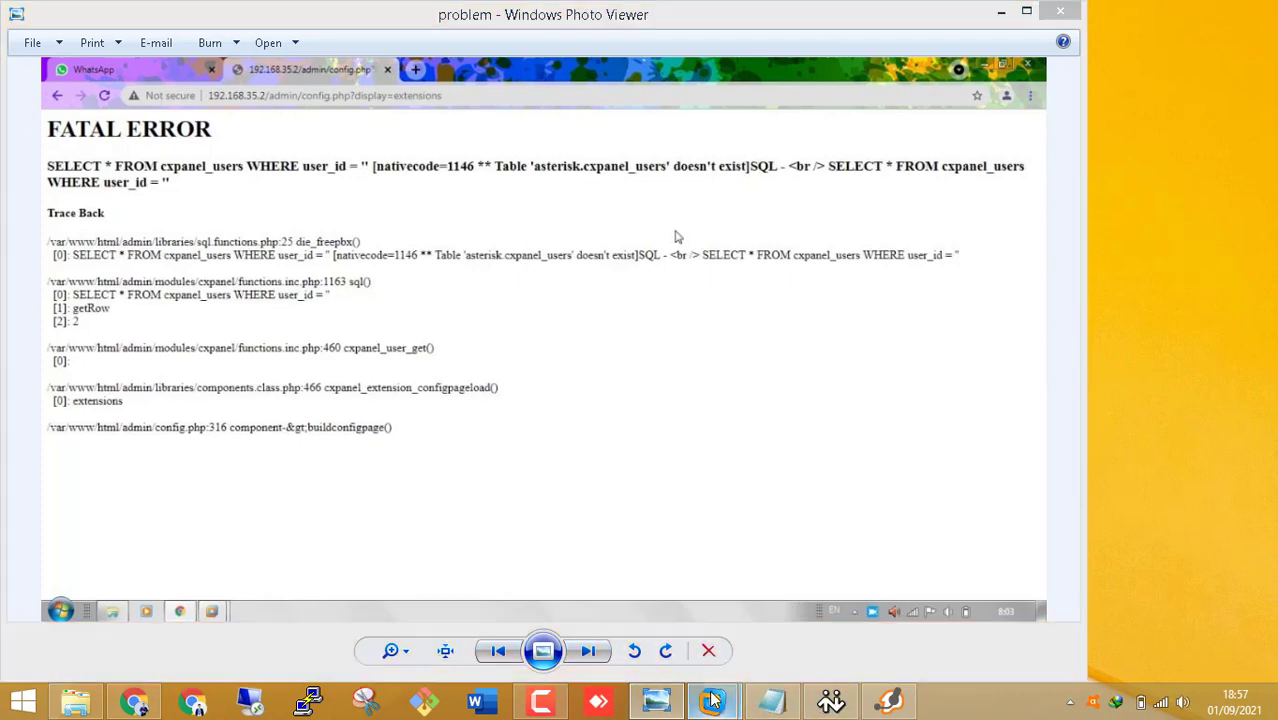
- Bring the FreePBx VM console forward and enter rm -Rf /var/www/html/admin/modules/cxpanel at the prompt
mouse_move(708, 700)
click(799, 585)
click(736, 571)
text(rm -Rf /var/www/html/admin/modules/cxpanel)
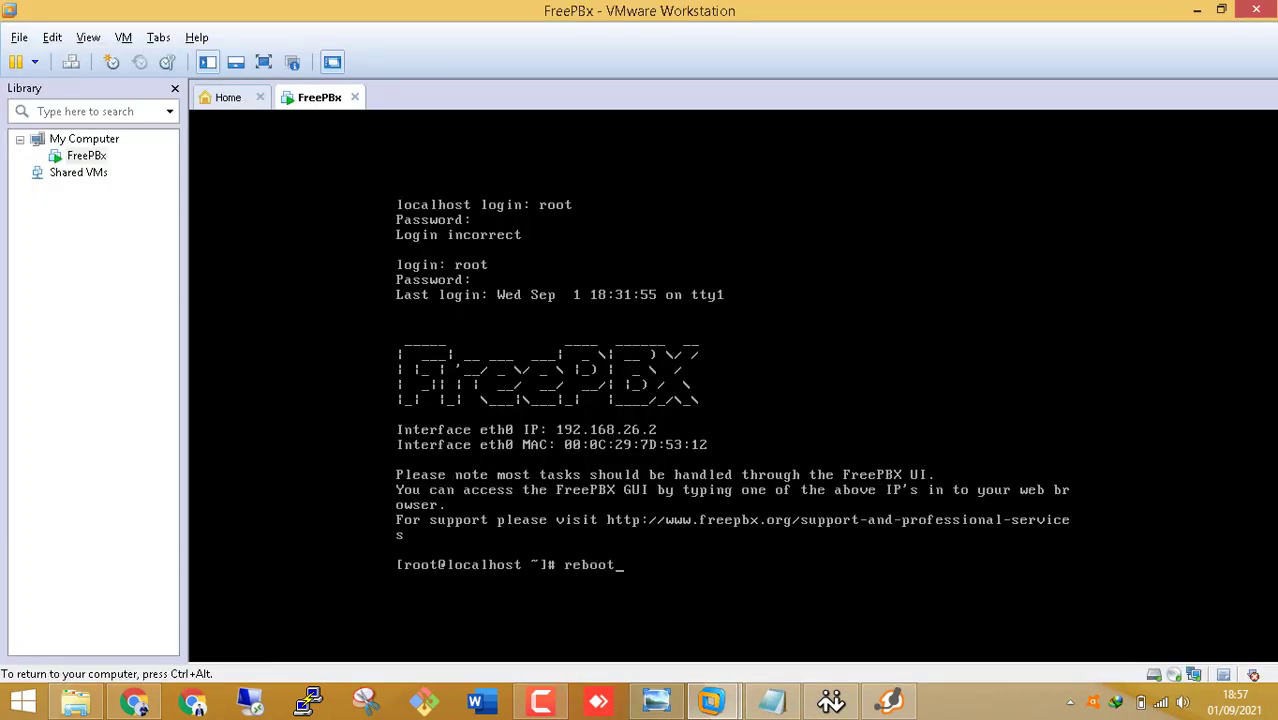